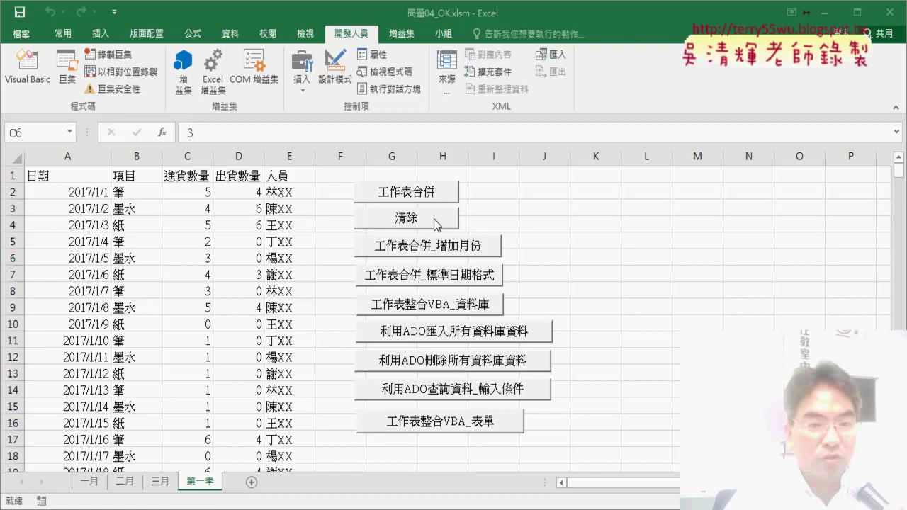
Step: Run the 清除 macro to empty the 第一季 data rows, then select cells A2 and E2
{"action": "left_click", "coordinate": [425, 220]}
{"action": "left_click", "coordinate": [56, 191]}
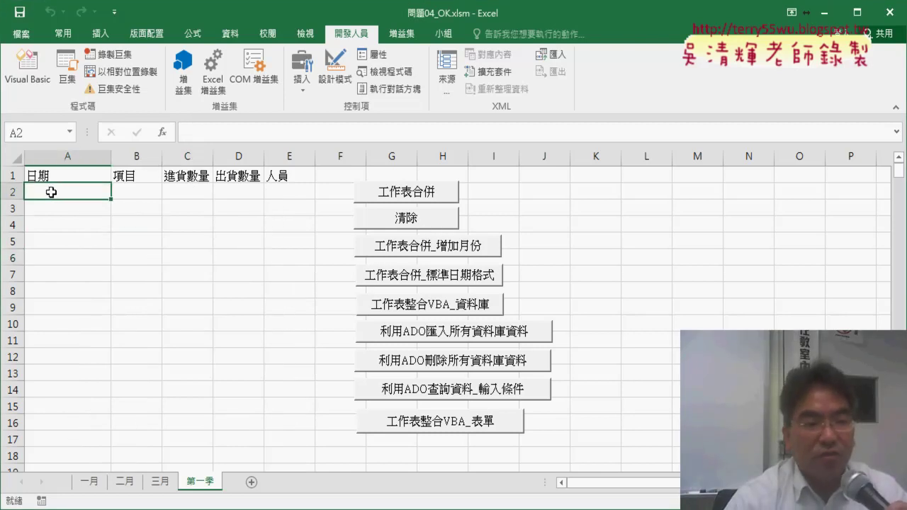
{"action": "left_click", "coordinate": [294, 195]}
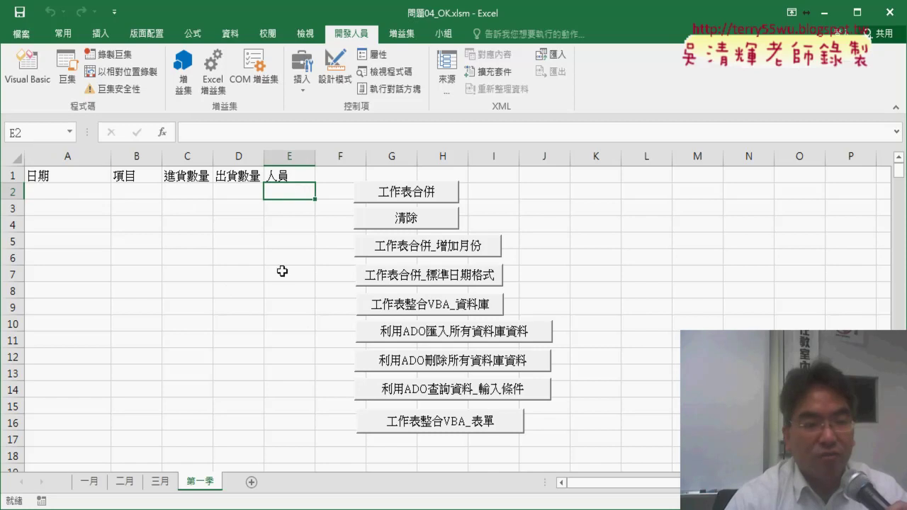
Step: Open the 清除 macro's code through 指定巨集 > 編輯 and highlight its last-row expression
{"action": "right_click", "coordinate": [409, 218]}
{"action": "left_click", "coordinate": [466, 343]}
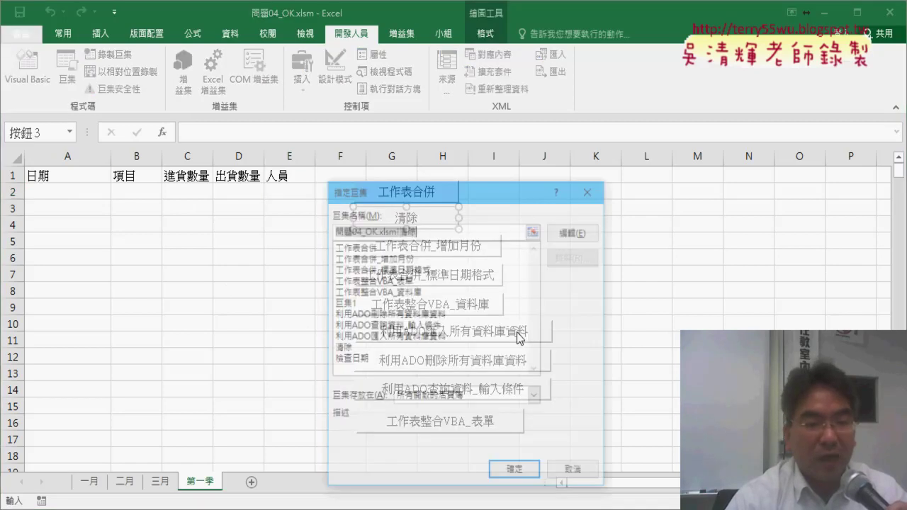
{"action": "left_click", "coordinate": [576, 229]}
{"action": "left_click_drag", "start_coordinate": [609, 244], "coordinate": [371, 244]}
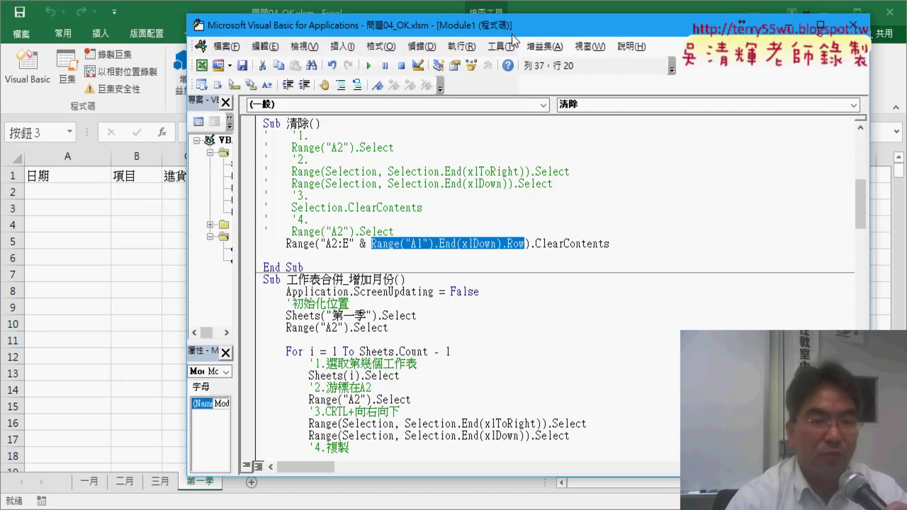
Step: Reposition the VBA editor and scroll up to the Sub 工作表合併 procedure
{"action": "left_click_drag", "start_coordinate": [513, 31], "coordinate": [527, 28]}
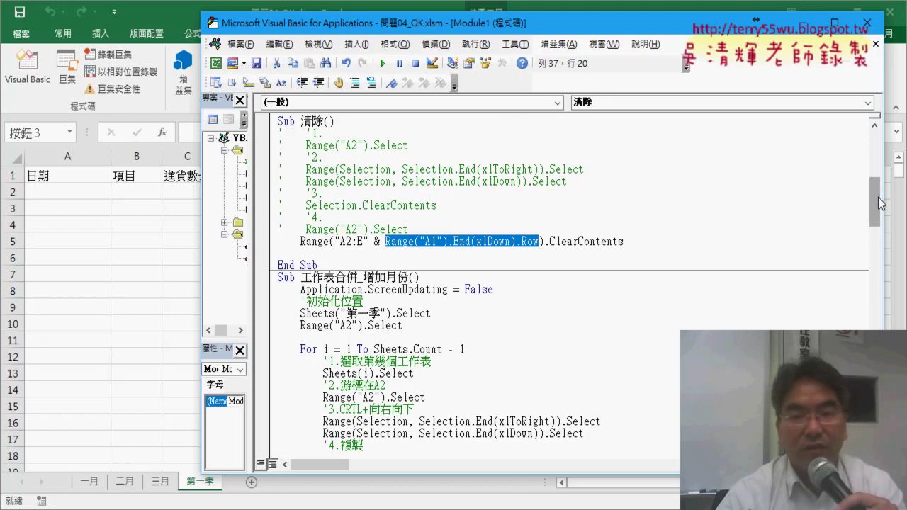
{"action": "left_click_drag", "start_coordinate": [878, 197], "coordinate": [877, 152]}
{"action": "left_click", "coordinate": [370, 133]}
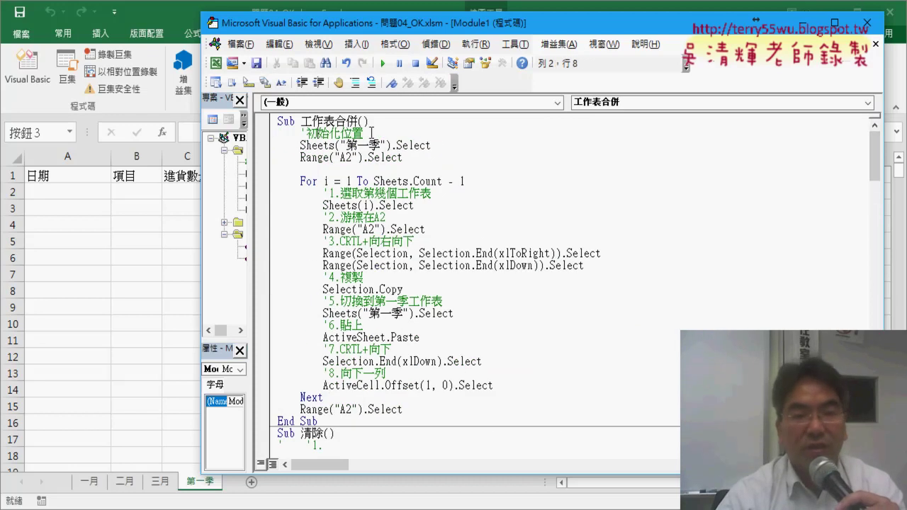
Step: Walk through the For loop lines, Next and Range("A2").Select, then return to the Excel worksheet
{"action": "left_click", "coordinate": [392, 241]}
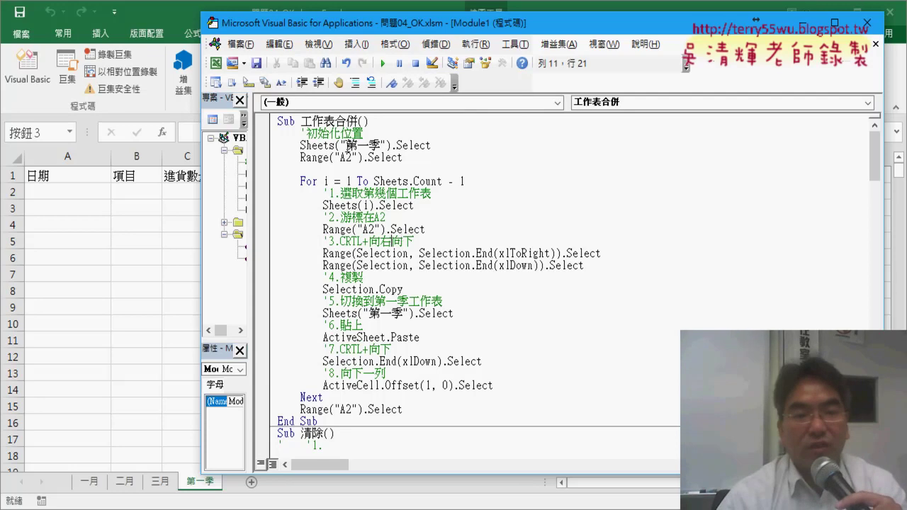
{"action": "left_click", "coordinate": [328, 134]}
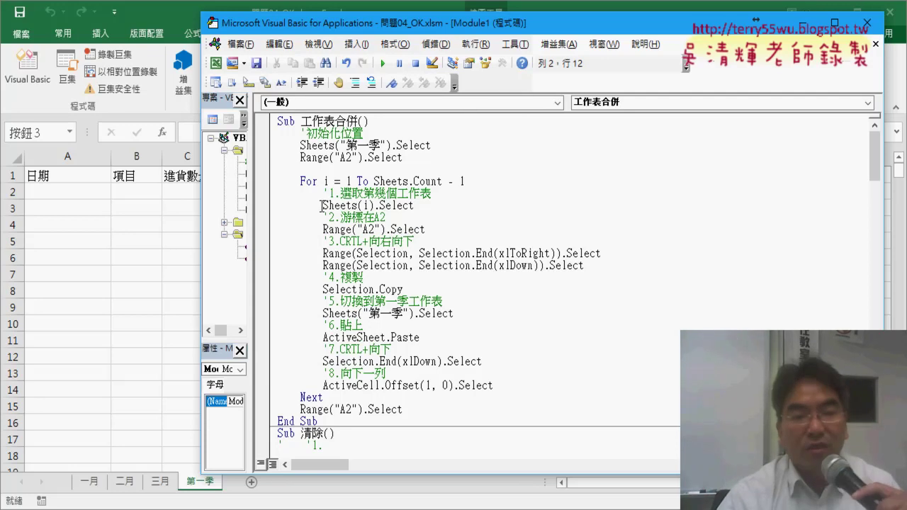
{"action": "left_click_drag", "start_coordinate": [322, 205], "coordinate": [313, 206]}
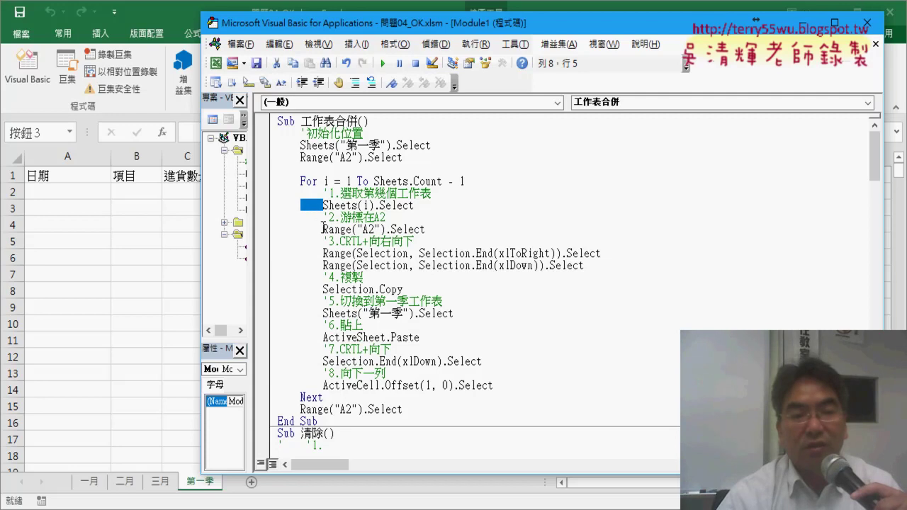
{"action": "left_click", "coordinate": [308, 181]}
{"action": "left_click", "coordinate": [320, 397]}
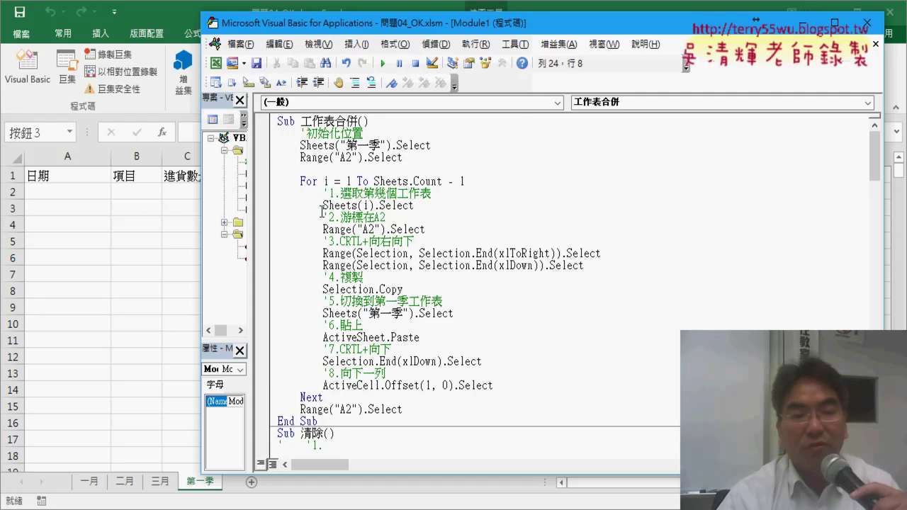
{"action": "left_click", "coordinate": [327, 228]}
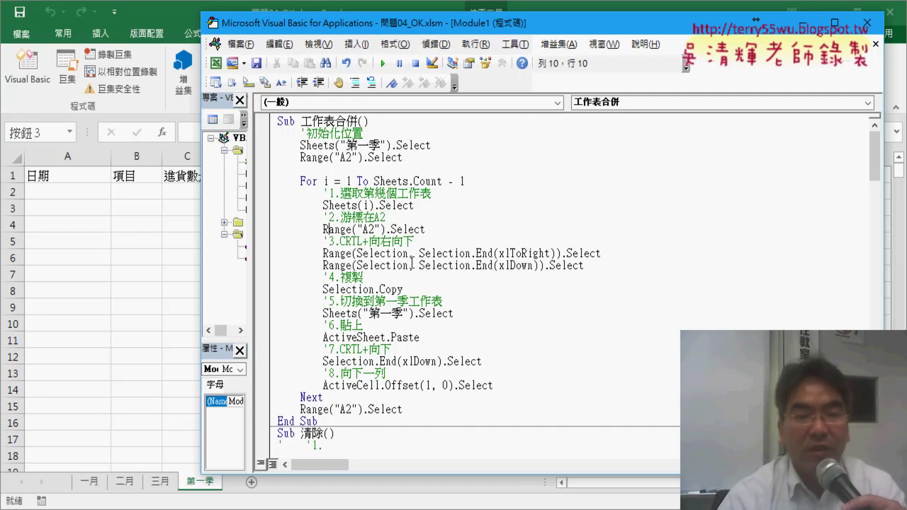
{"action": "left_click", "coordinate": [159, 263]}
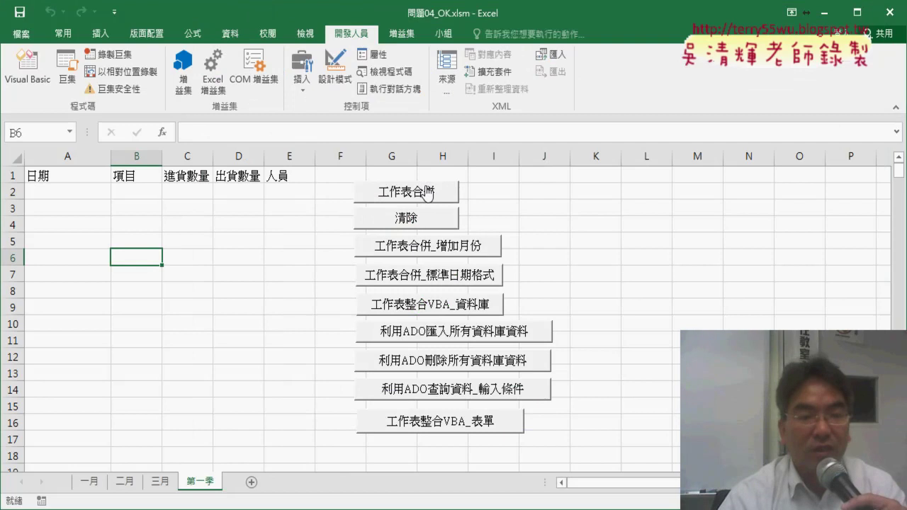
Step: Test 工作表合併 and 清除 alternately three times, leaving 第一季 empty
{"action": "left_click", "coordinate": [426, 194]}
{"action": "left_click", "coordinate": [425, 224]}
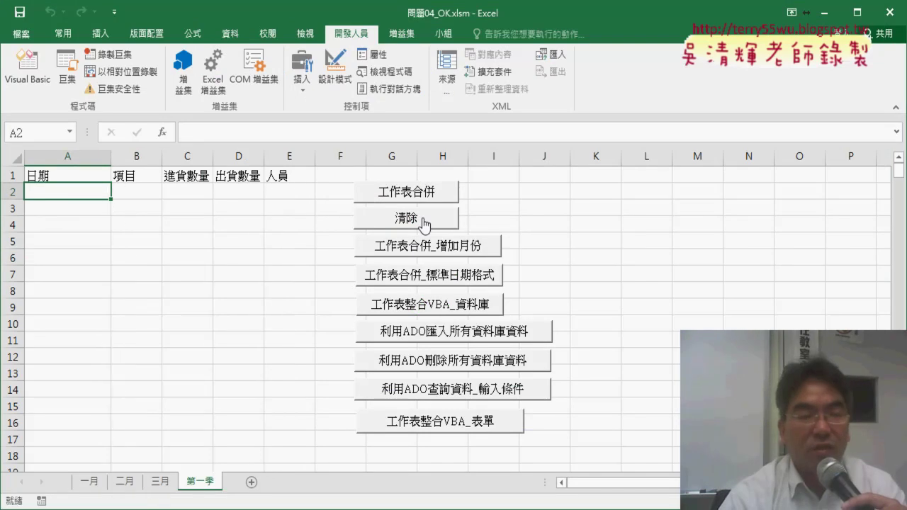
{"action": "left_click", "coordinate": [423, 197]}
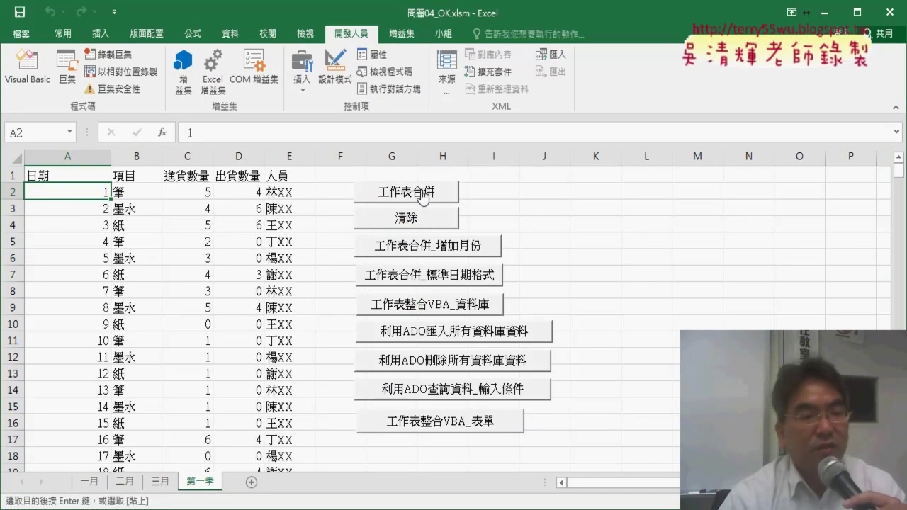
{"action": "left_click", "coordinate": [425, 221]}
{"action": "left_click", "coordinate": [428, 196]}
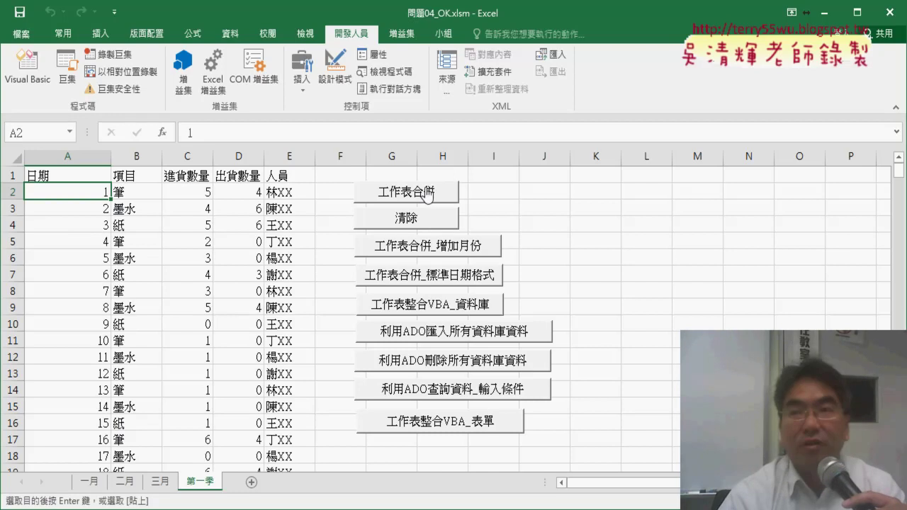
{"action": "left_click", "coordinate": [425, 220]}
Step: Open the 工作表合併 macro's code through 指定巨集 > 編輯
{"action": "right_click", "coordinate": [435, 191]}
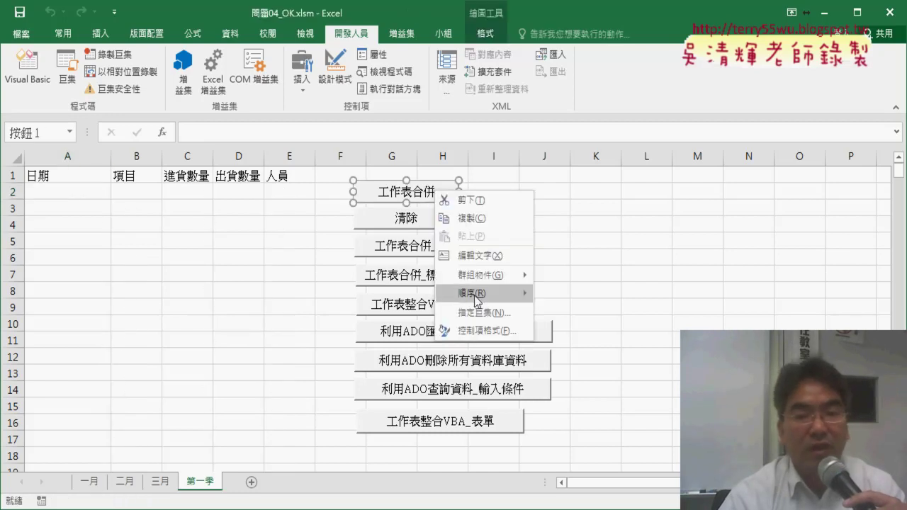
{"action": "left_click", "coordinate": [484, 313]}
{"action": "left_click", "coordinate": [581, 197]}
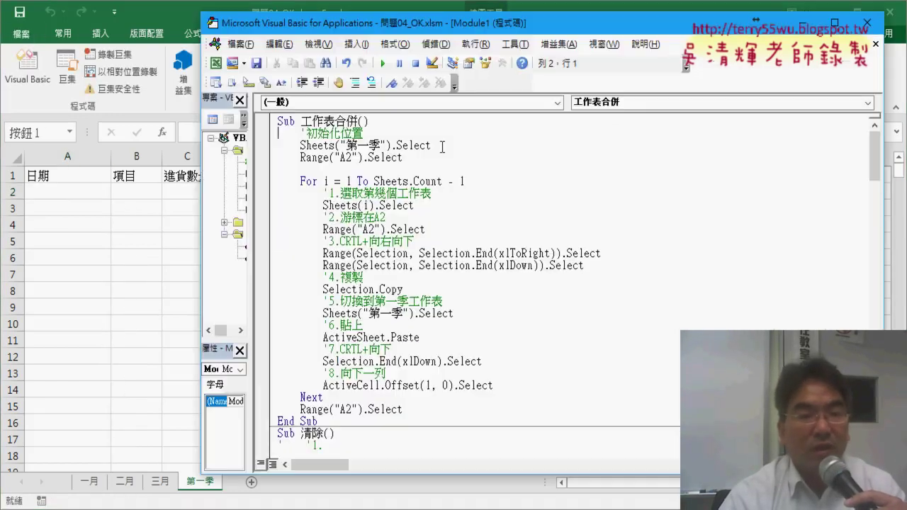
Step: Insert Application.ScreenUpdating = False right after Sub 工作表合併()
{"action": "left_click", "coordinate": [400, 123]}
{"action": "key", "text": "Return"}
{"action": "key", "text": "Tab"}
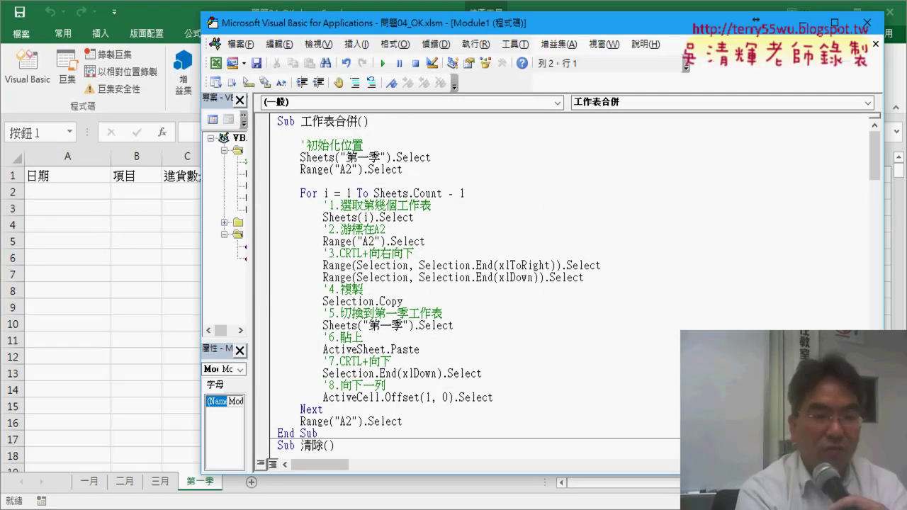
{"action": "type", "text": "a"}
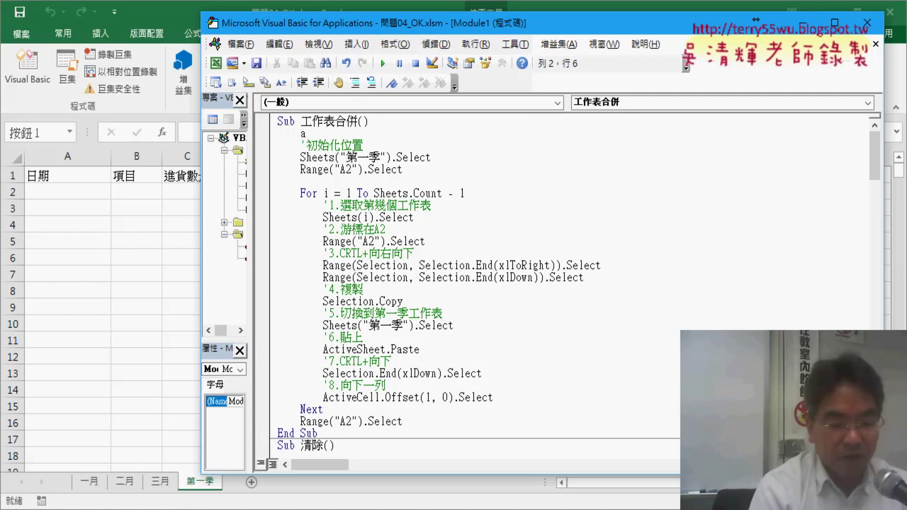
{"action": "type", "text": "pplica"}
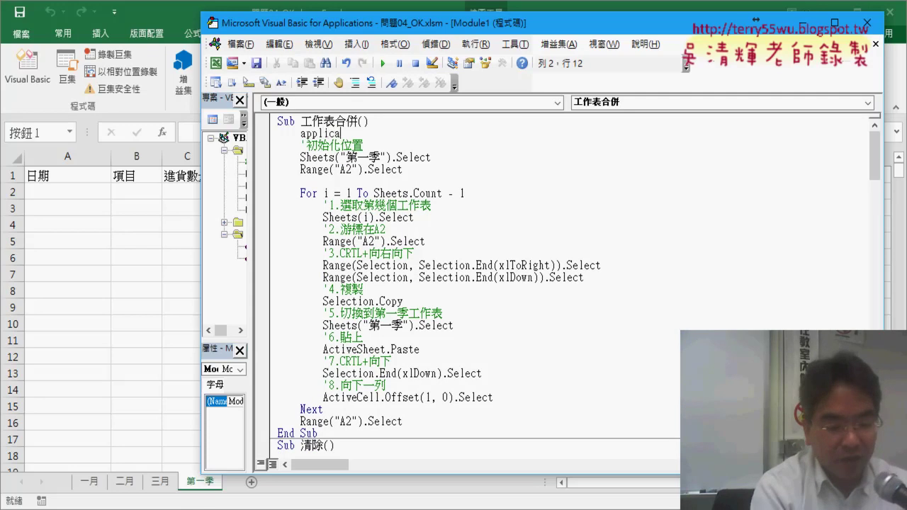
{"action": "type", "text": "tion."}
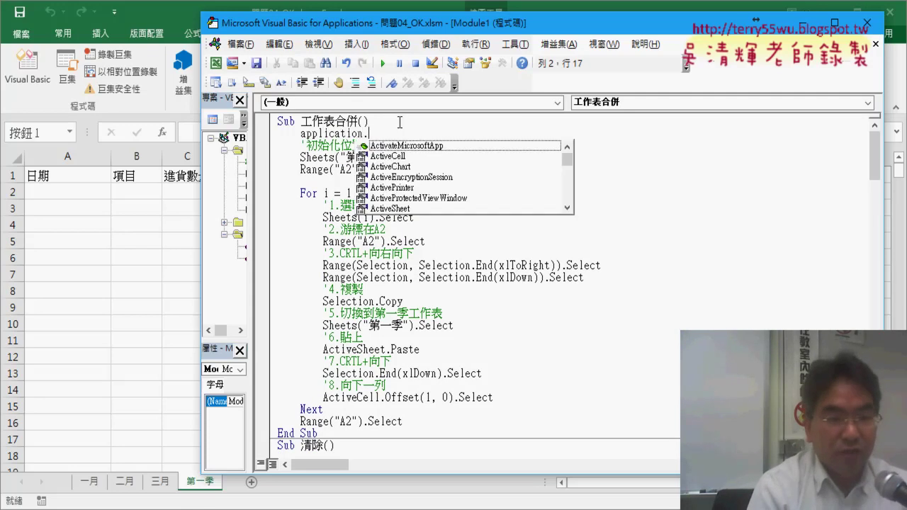
{"action": "type", "text": "s"}
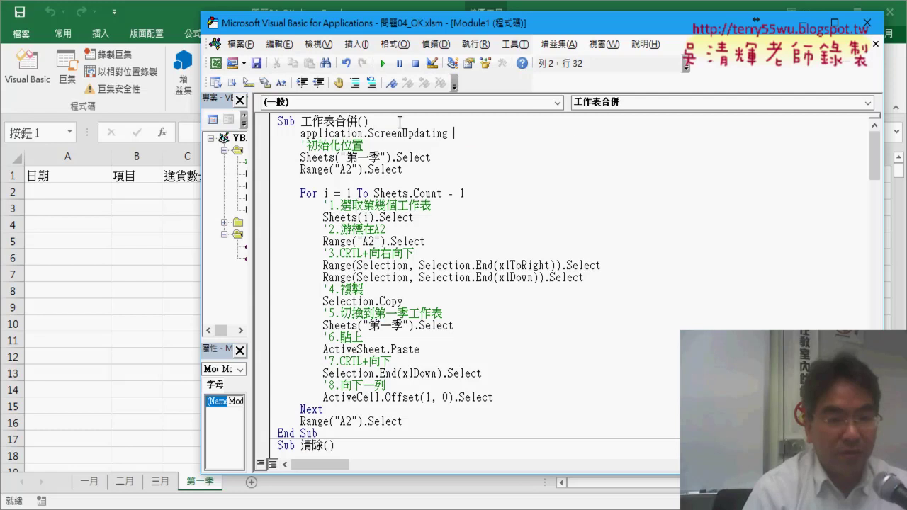
{"action": "type", "text": " =f"}
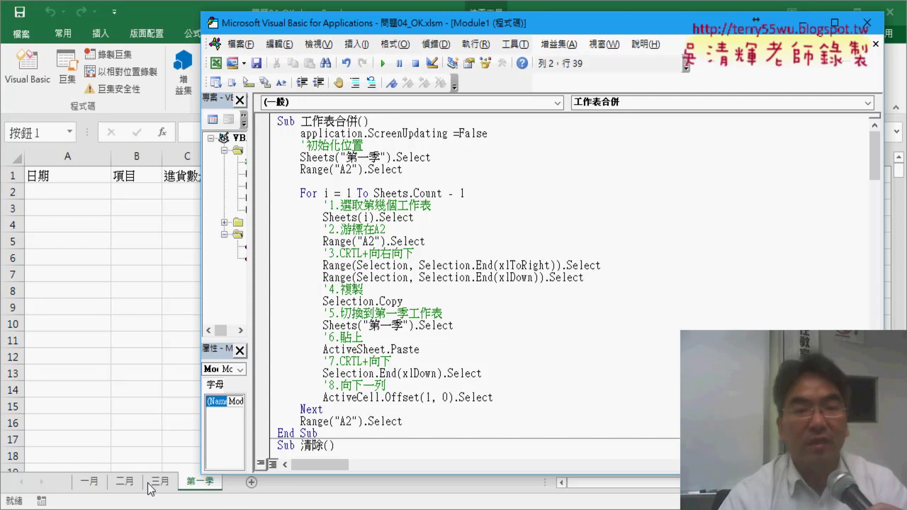
{"action": "left_click_drag", "start_coordinate": [301, 133], "coordinate": [445, 134]}
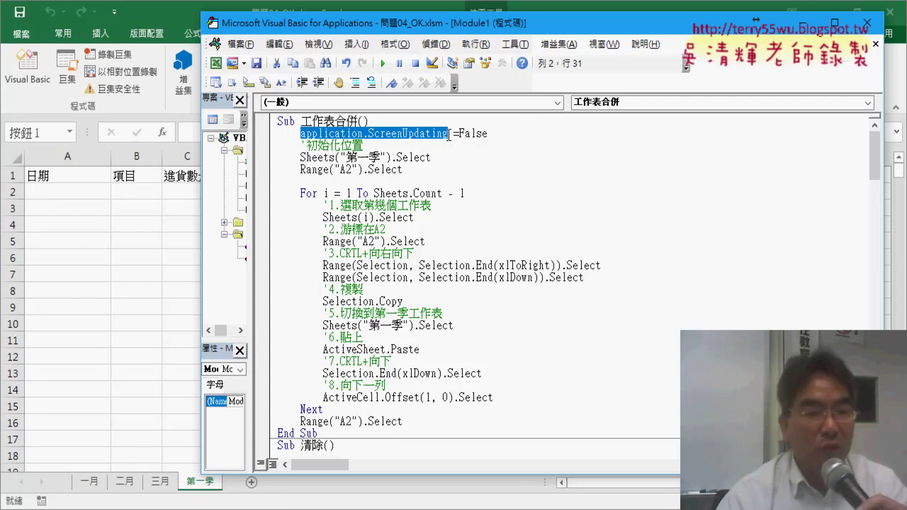
Step: Add Application.ScreenUpdating = True before End Sub, then return to Excel
{"action": "left_click", "coordinate": [408, 421]}
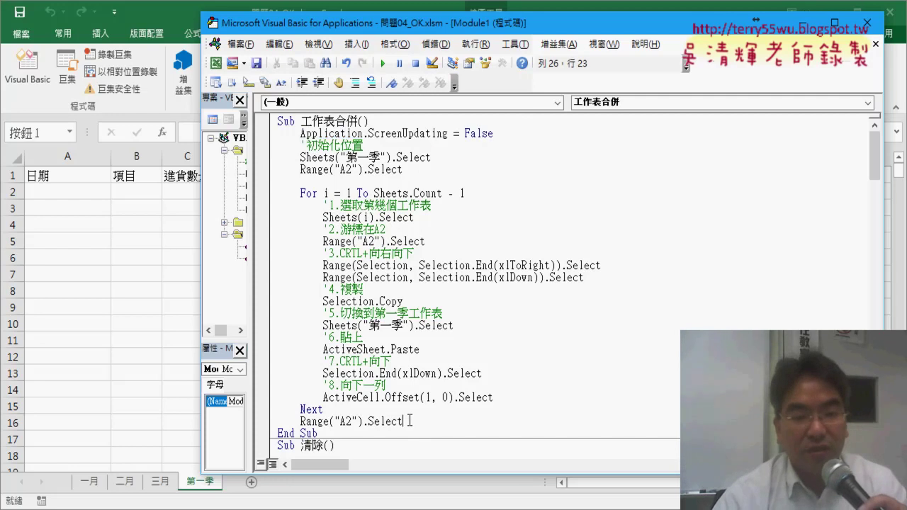
{"action": "key", "text": "Return"}
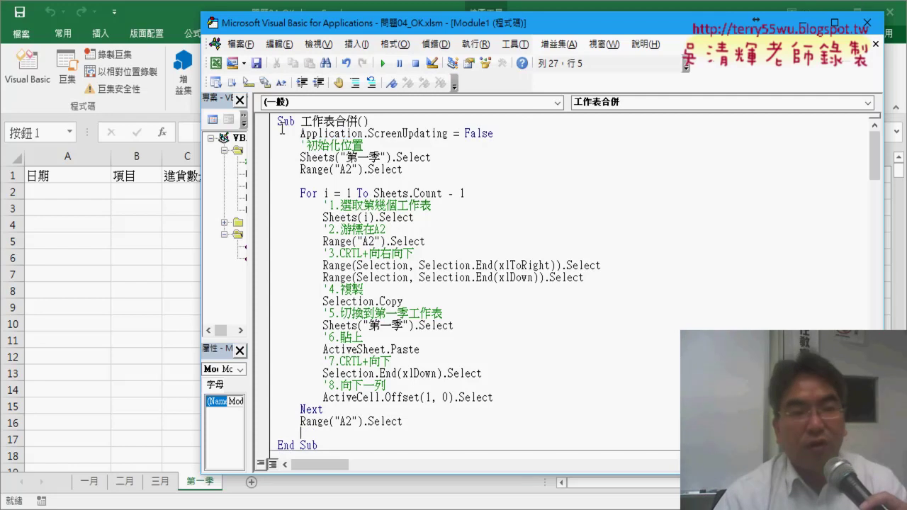
{"action": "left_click_drag", "start_coordinate": [301, 133], "coordinate": [448, 133]}
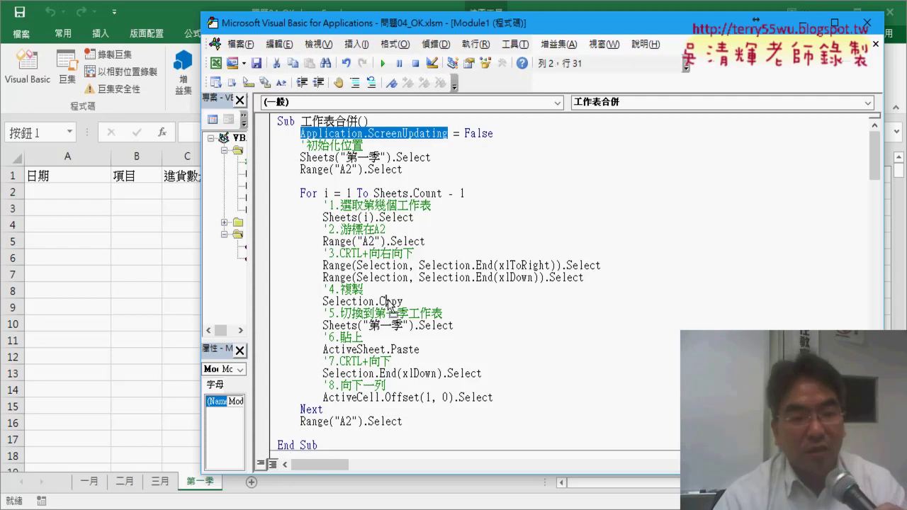
{"action": "key", "text": "ctrl+c"}
{"action": "left_click", "coordinate": [347, 434]}
{"action": "key", "text": "ctrl+v"}
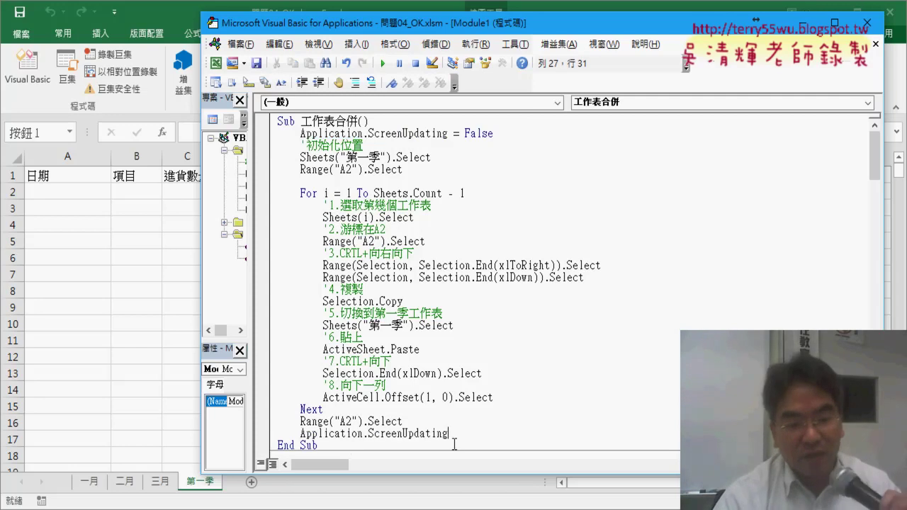
{"action": "type", "text": "="}
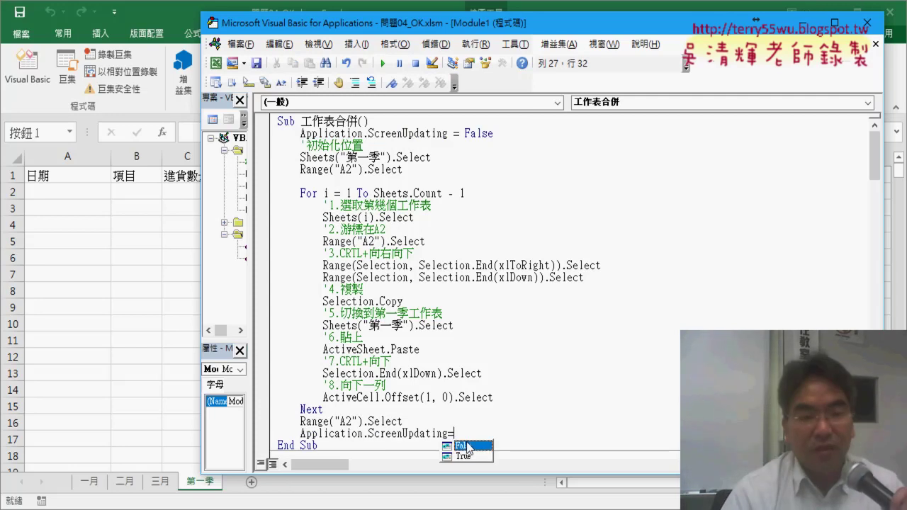
{"action": "double_click", "coordinate": [464, 457]}
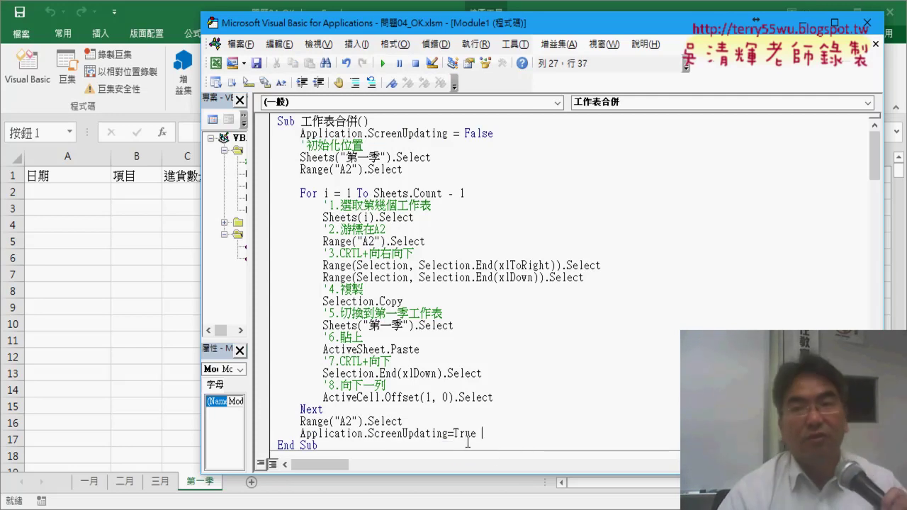
{"action": "left_click", "coordinate": [533, 398]}
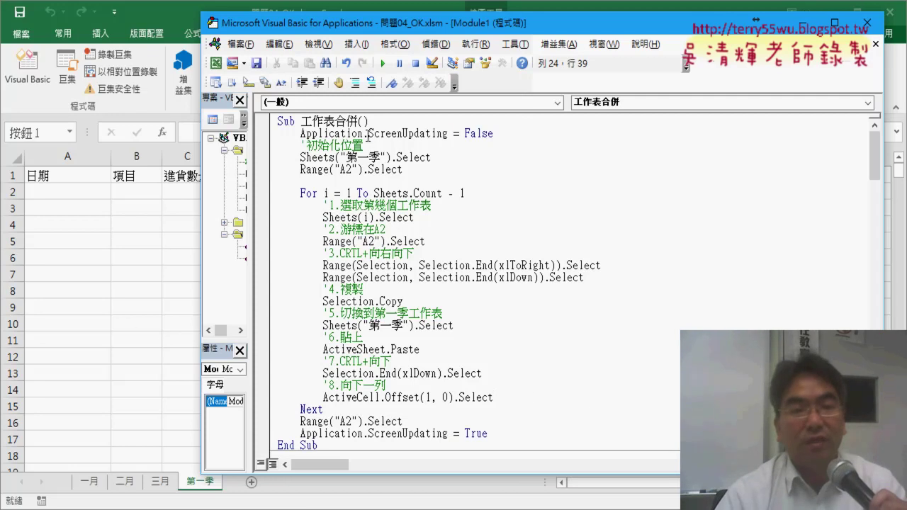
{"action": "left_click_drag", "start_coordinate": [368, 134], "coordinate": [449, 134]}
{"action": "left_click", "coordinate": [137, 255]}
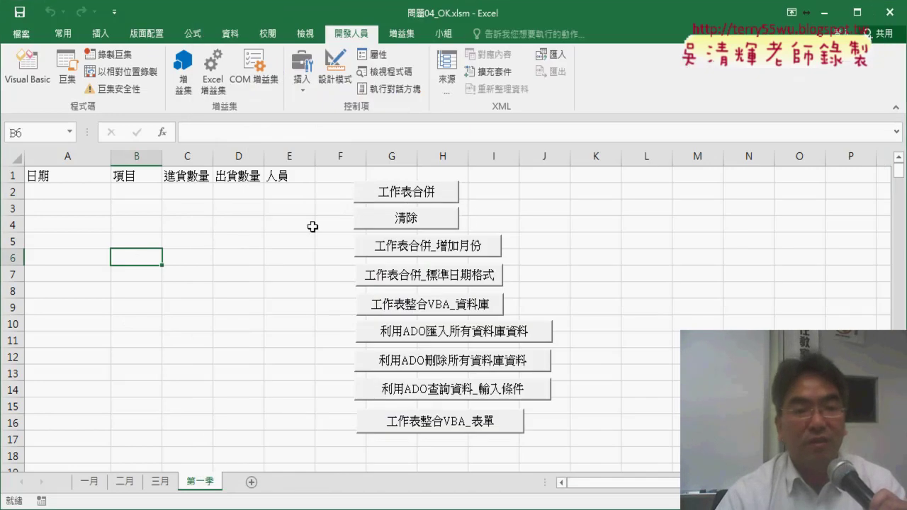
Step: Rerun 工作表合併 with 清除 in between, then check the 日期 header in A1 and the day number in A2
{"action": "left_click", "coordinate": [439, 200]}
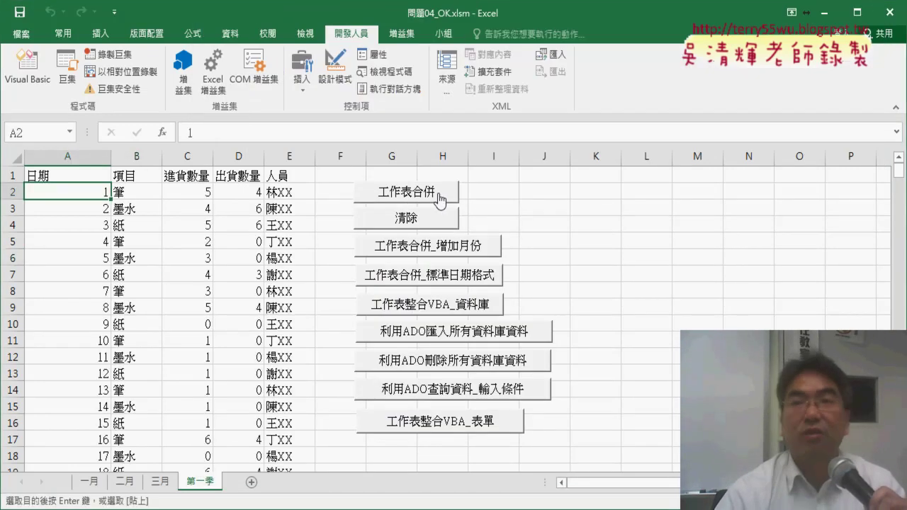
{"action": "left_click", "coordinate": [433, 218]}
{"action": "left_click", "coordinate": [434, 193]}
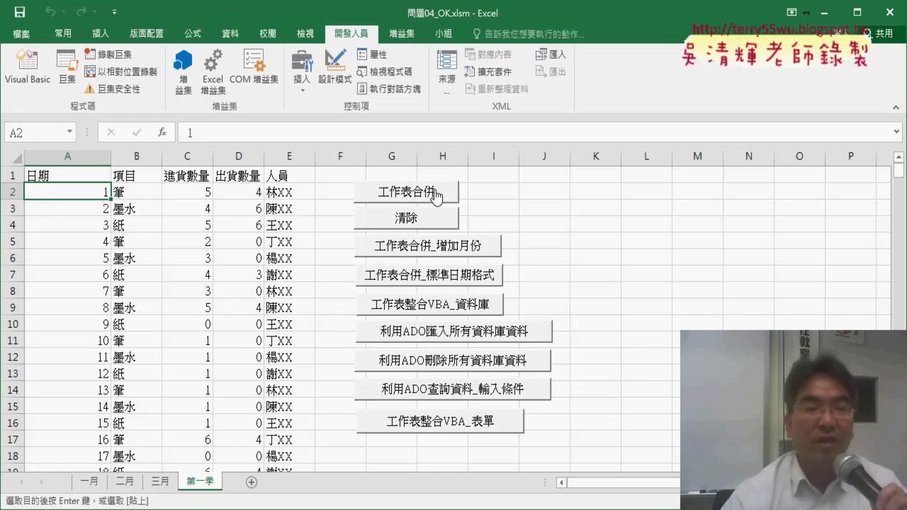
{"action": "left_click", "coordinate": [424, 223]}
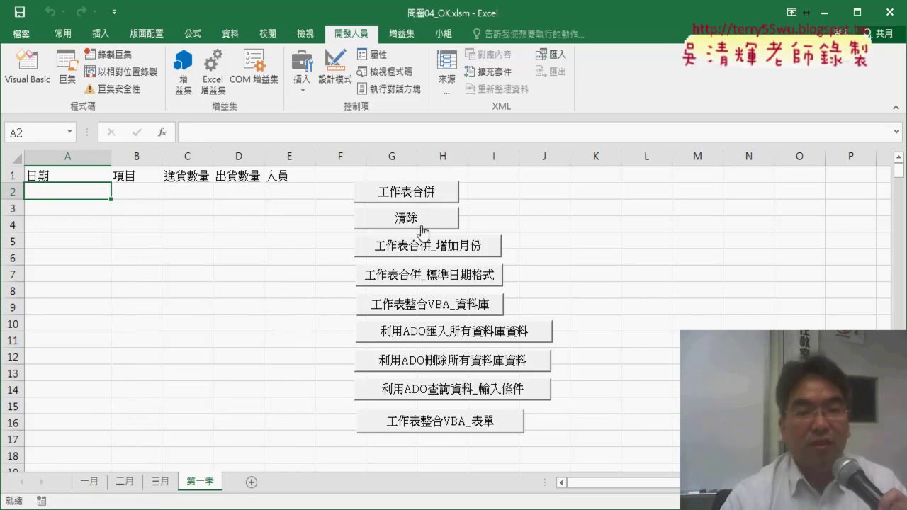
{"action": "left_click", "coordinate": [421, 190]}
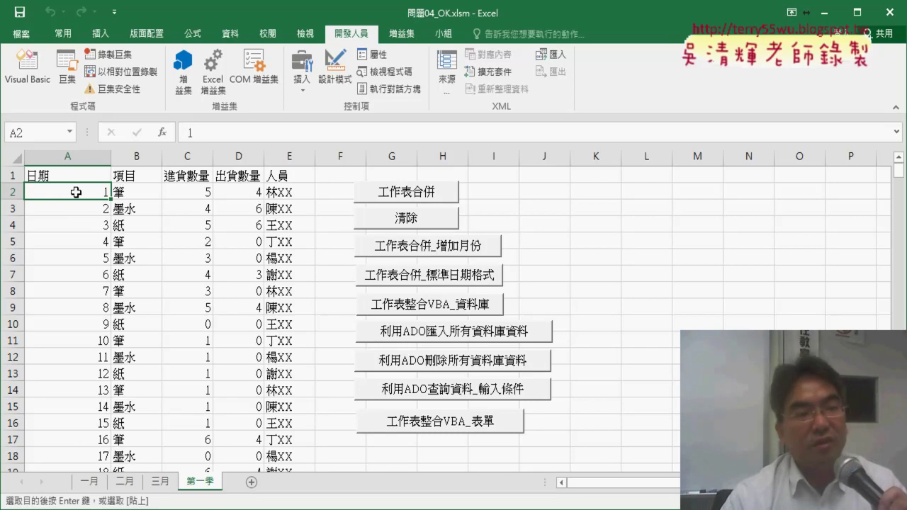
{"action": "left_click", "coordinate": [87, 180]}
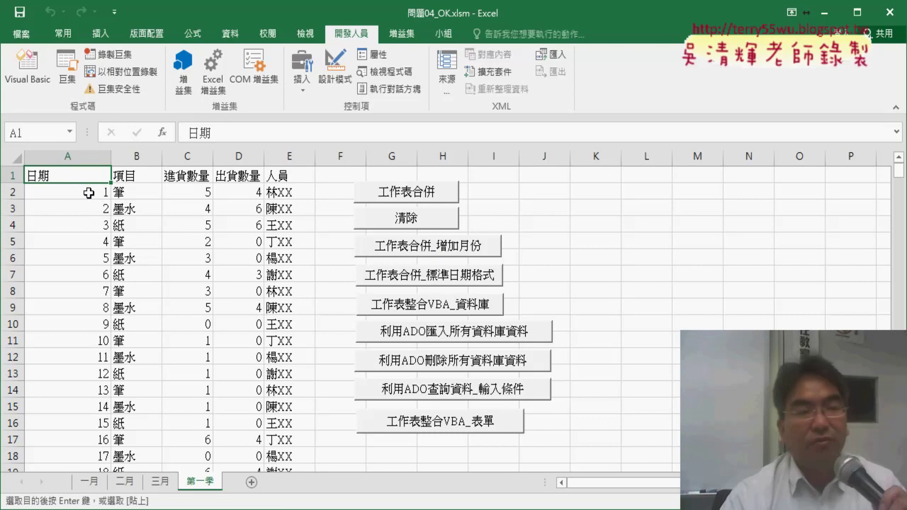
{"action": "left_click", "coordinate": [88, 193]}
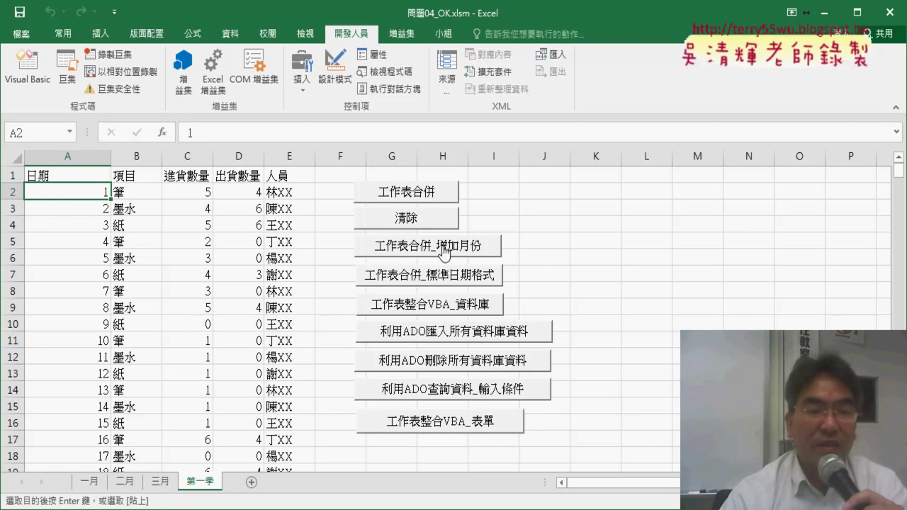
Step: Run 工作表合併_增加月份, annotate the 一月 tab and A2's date, then run 工作表合併_標準日期格式
{"action": "left_click", "coordinate": [444, 253]}
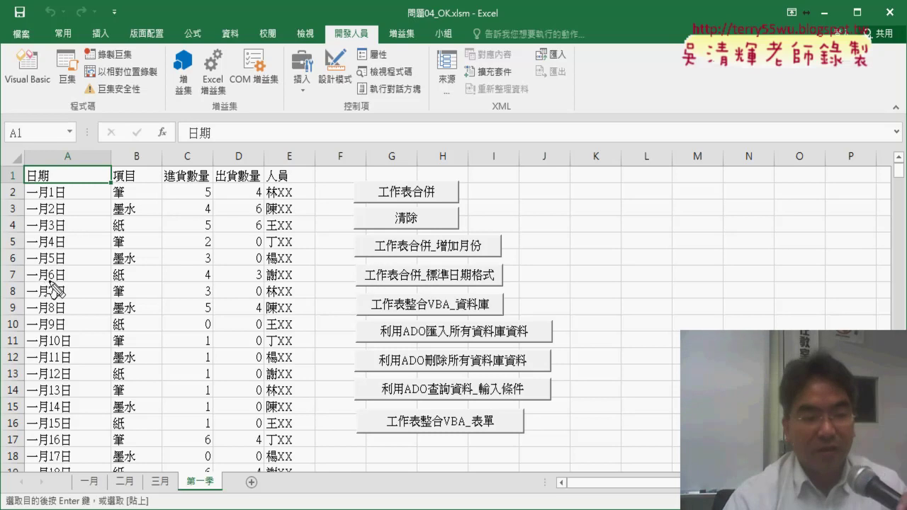
{"action": "left_click_drag", "start_coordinate": [83, 503], "coordinate": [99, 504]}
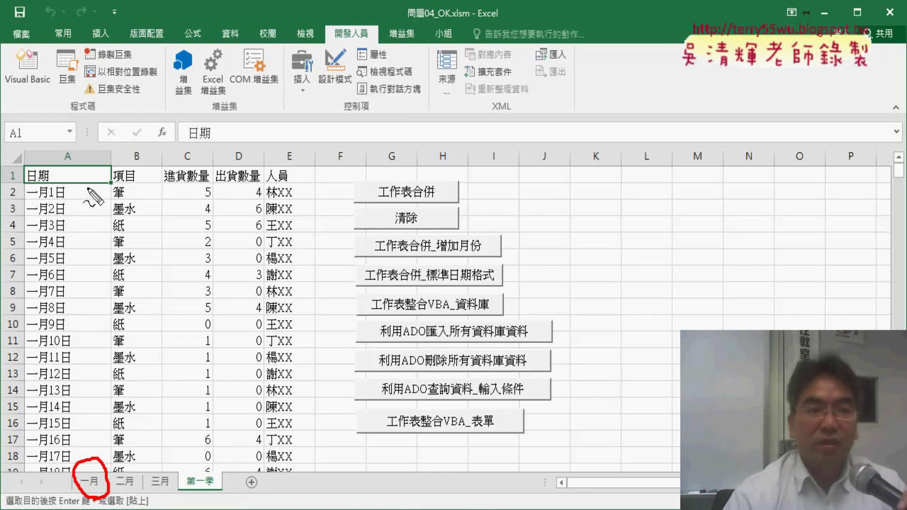
{"action": "left_click_drag", "start_coordinate": [27, 200], "coordinate": [45, 198]}
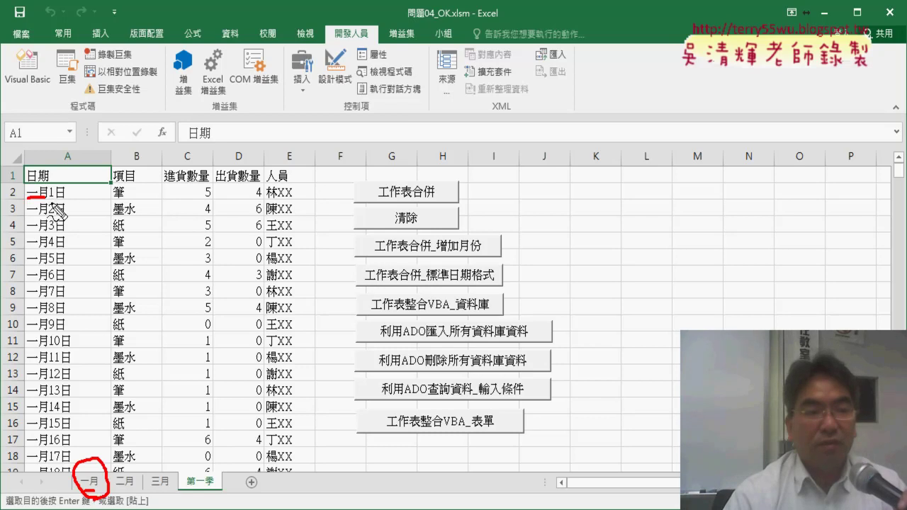
{"action": "mouse_move", "coordinate": [48, 185]}
{"action": "left_mouse_down"}
{"action": "mouse_move", "coordinate": [55, 199]}
{"action": "mouse_move", "coordinate": [76, 201]}
{"action": "left_mouse_up"}
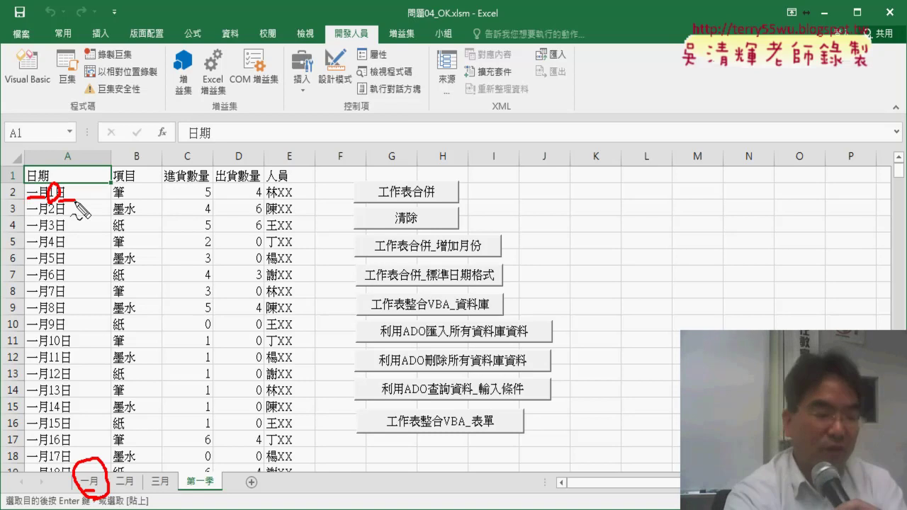
{"action": "key", "text": "Escape"}
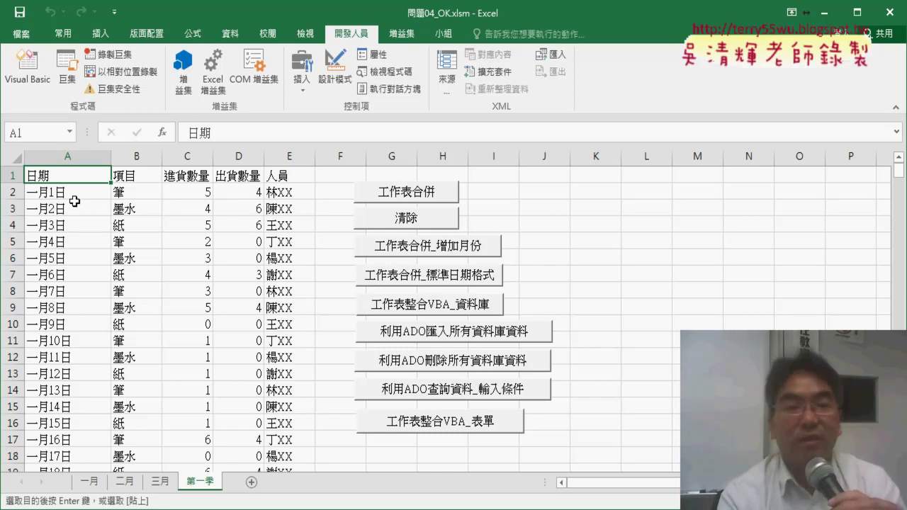
{"action": "left_click", "coordinate": [445, 278]}
Step: Check A2's 2017/1/1 date value, then rerun 工作表合併 to bring back bare day numbers
{"action": "left_click", "coordinate": [94, 194]}
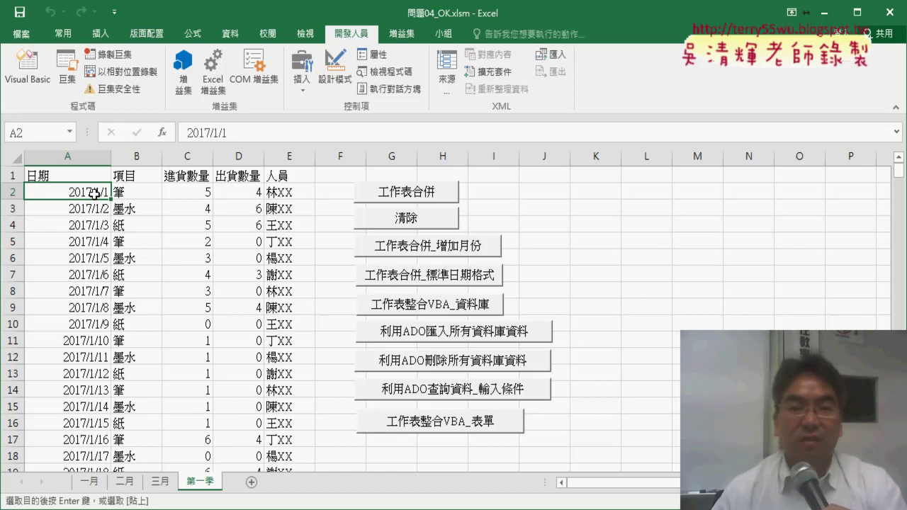
{"action": "left_click", "coordinate": [418, 199]}
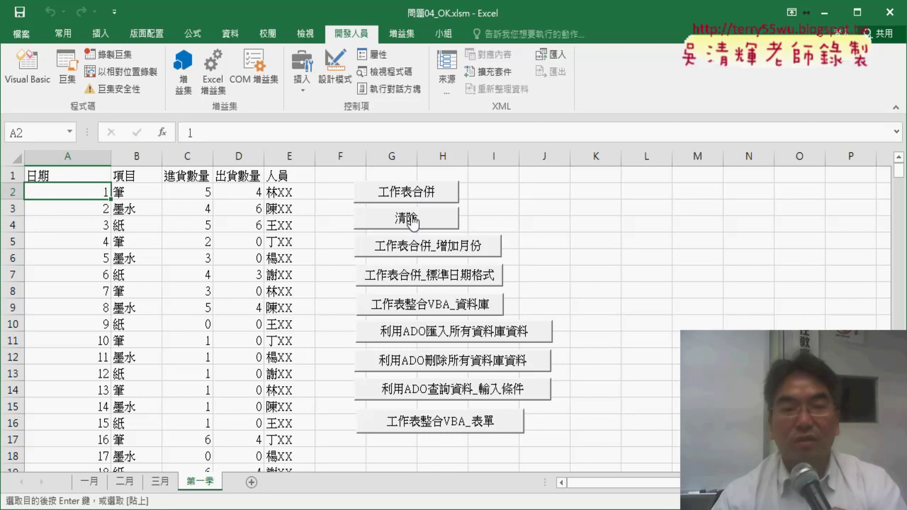
Step: Open the 工作表合併 macro's code through 指定巨集 > 編輯
{"action": "right_click", "coordinate": [418, 200]}
{"action": "left_click", "coordinate": [461, 320]}
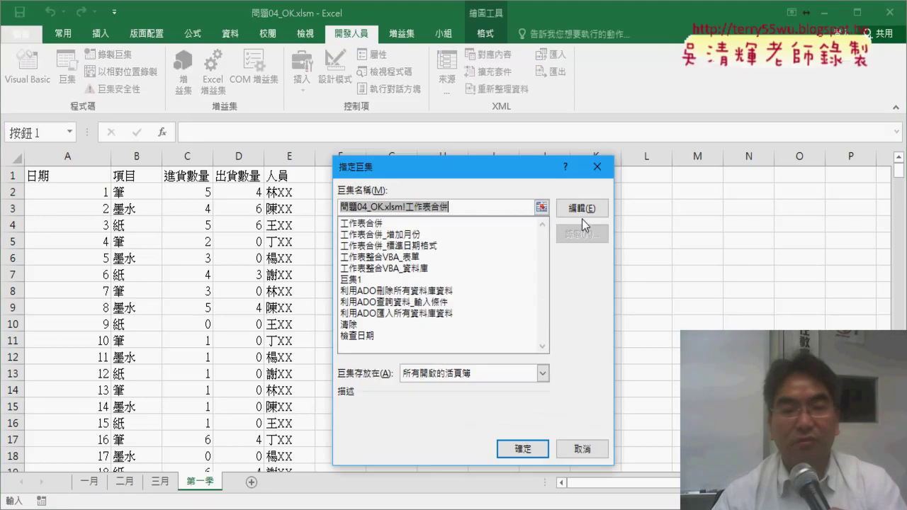
{"action": "left_click", "coordinate": [582, 209]}
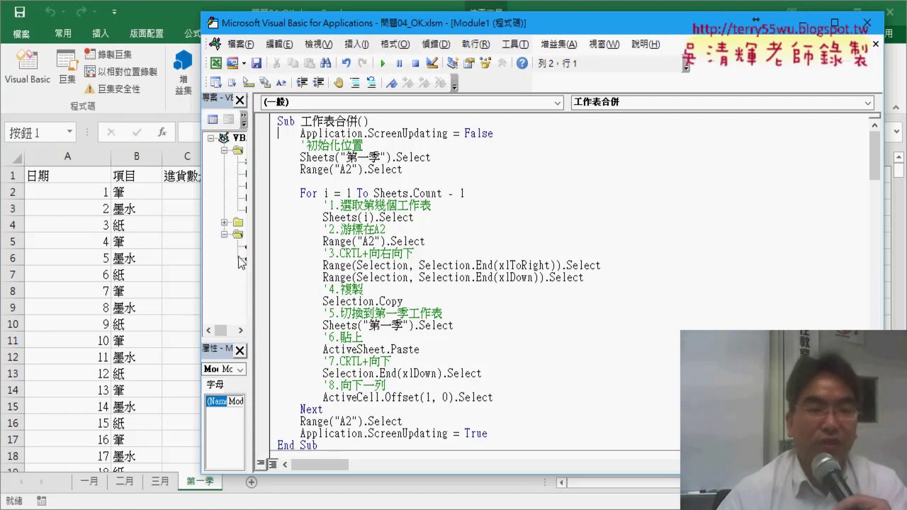
Step: Clear 第一季's merged rows with 清除, reopen 工作表合併's code, and move the editor aside
{"action": "left_click", "coordinate": [168, 277]}
{"action": "left_click", "coordinate": [394, 219]}
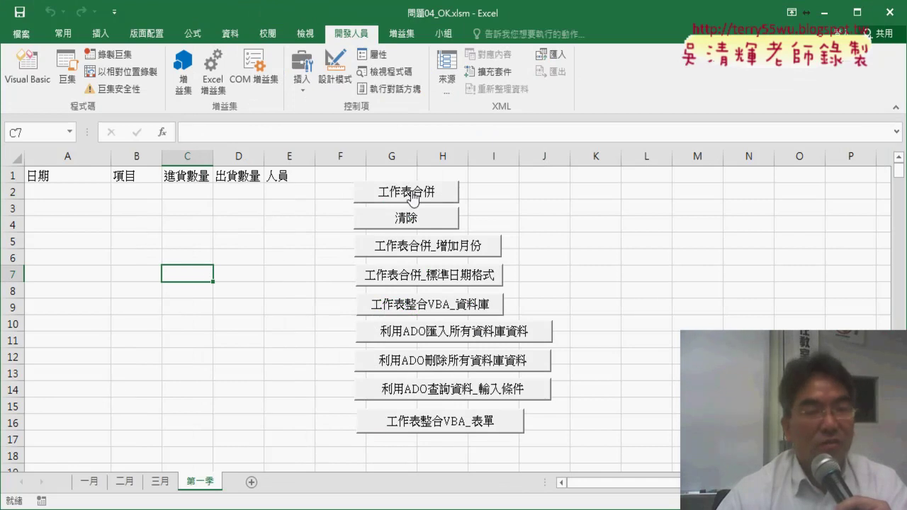
{"action": "right_click", "coordinate": [413, 195]}
{"action": "left_click", "coordinate": [461, 312]}
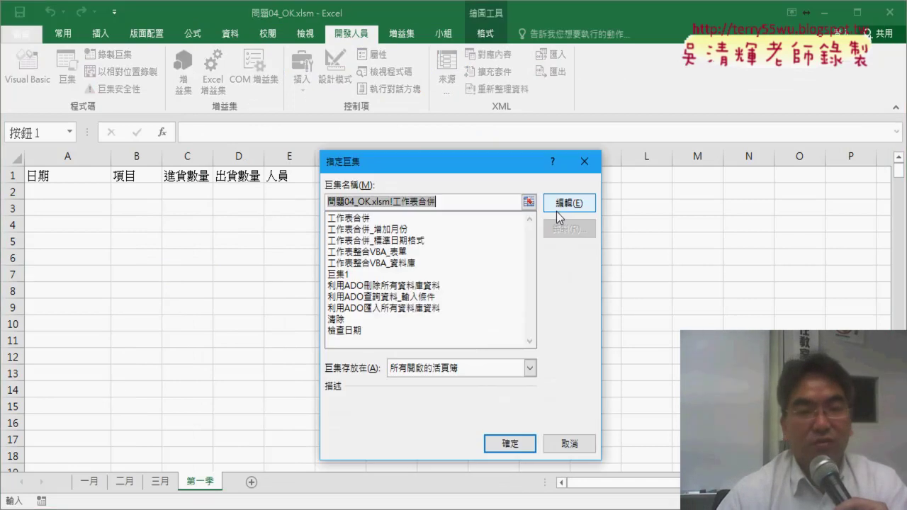
{"action": "left_click", "coordinate": [559, 205]}
{"action": "left_click_drag", "start_coordinate": [425, 24], "coordinate": [504, 21]}
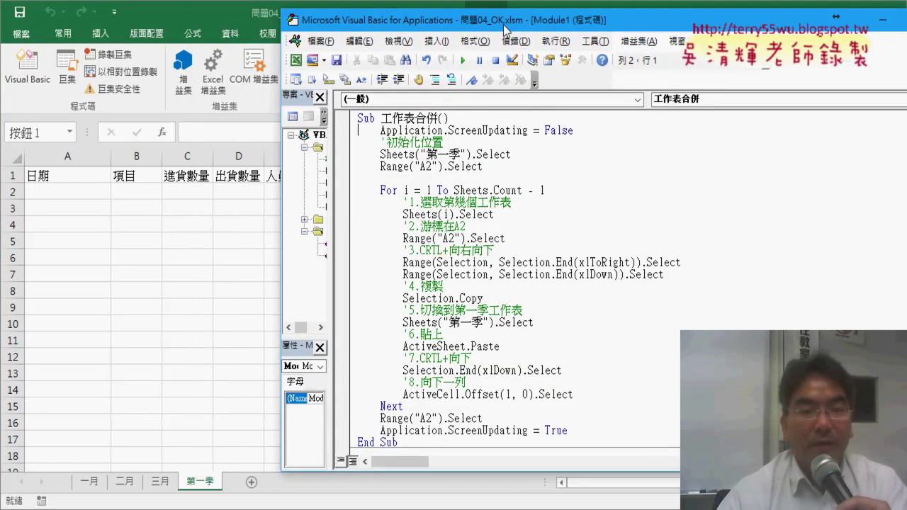
Step: Step through 工作表合併 with F8 past ActiveSheet.Paste, then add a blank line after that line
{"action": "key", "text": "F8"}
{"action": "key", "text": "F8"}
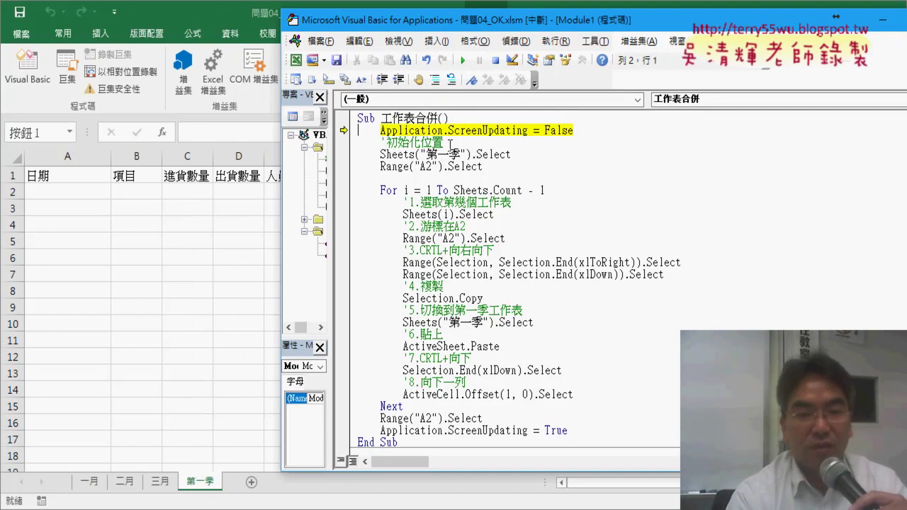
{"action": "key", "text": "F8"}
{"action": "key", "text": "F8"}
{"action": "key", "text": "F8"}
{"action": "key", "text": "F8"}
{"action": "key", "text": "F8"}
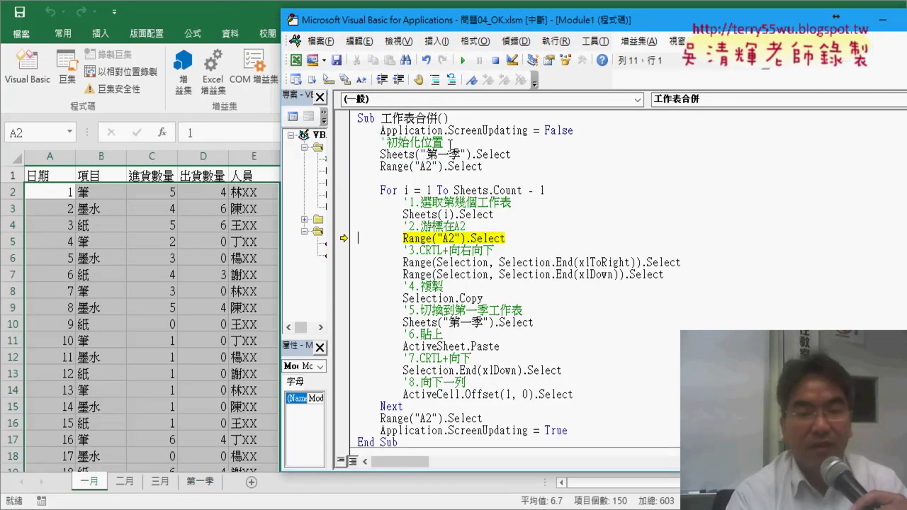
{"action": "key", "text": "F8"}
{"action": "key", "text": "F8"}
{"action": "key", "text": "F8"}
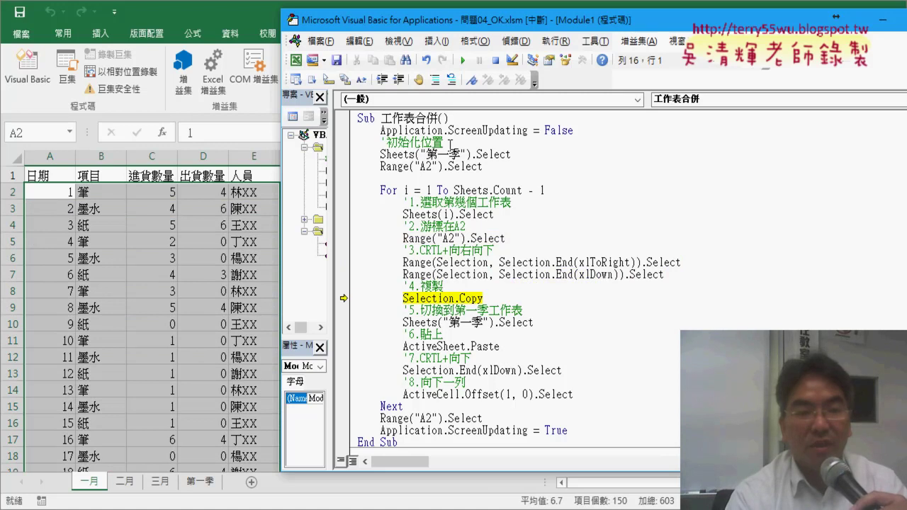
{"action": "key", "text": "F8"}
{"action": "key", "text": "F8"}
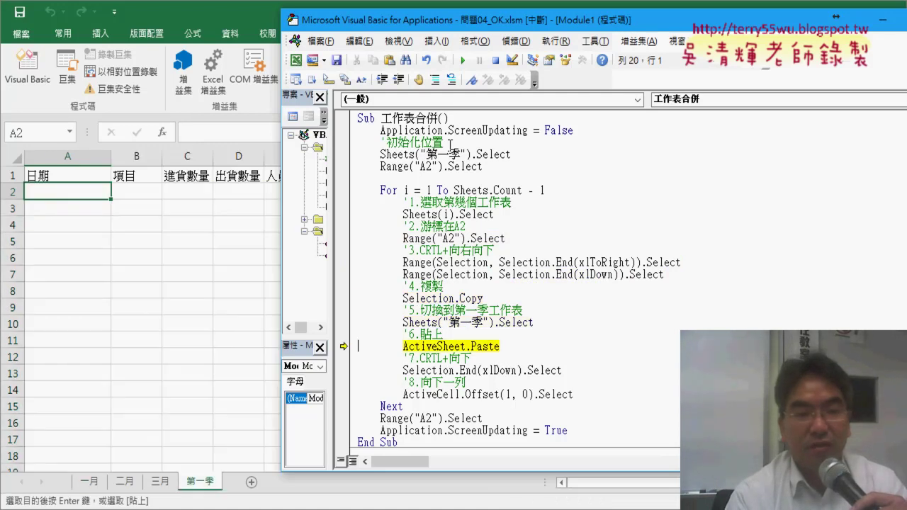
{"action": "key", "text": "F8"}
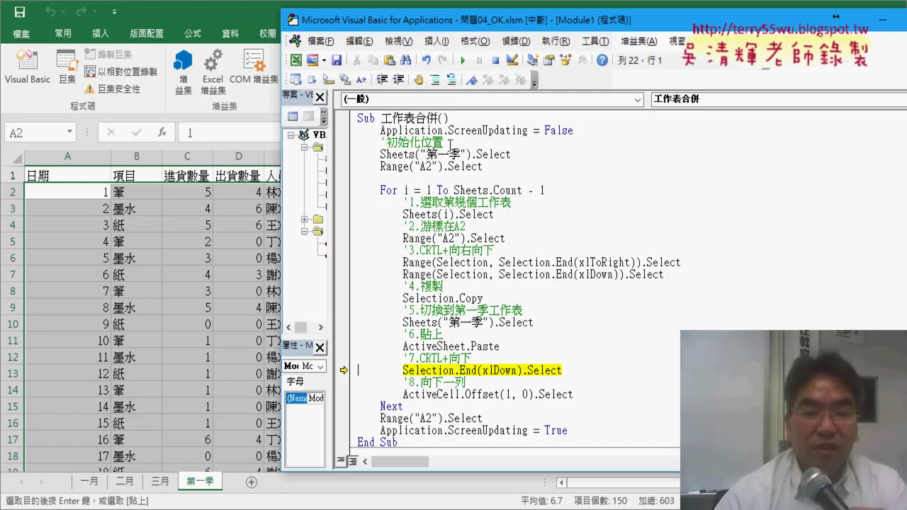
{"action": "left_click", "coordinate": [510, 347]}
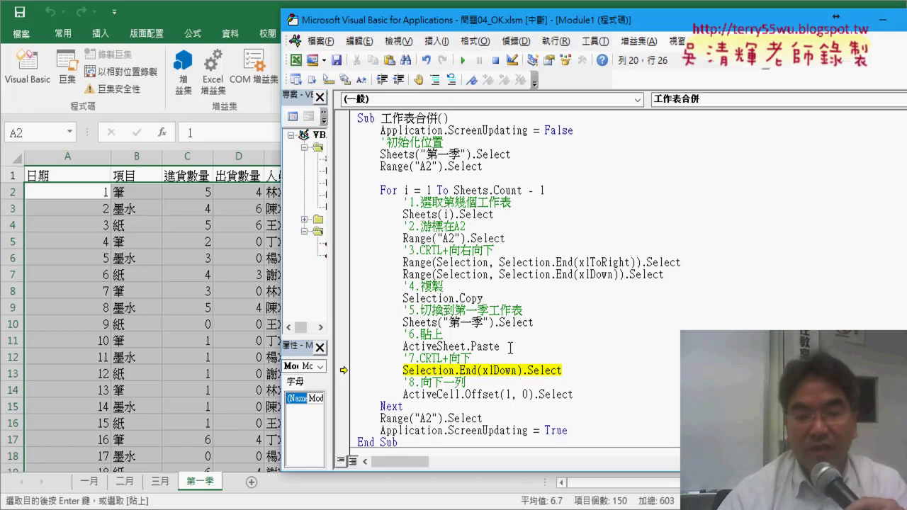
{"action": "key", "text": "Return"}
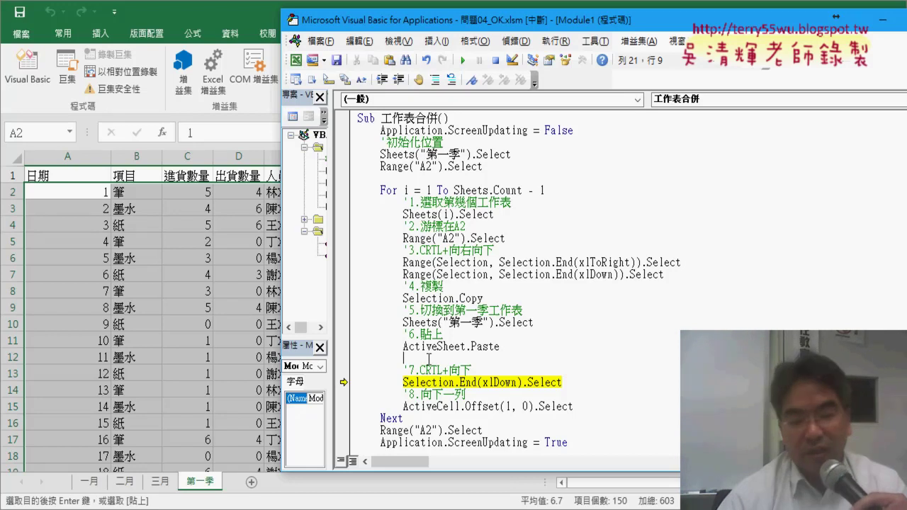
Step: Add a blank line below ActiveSheet.Paste and point out the loop variable i in the For line
{"action": "key", "text": "Return"}
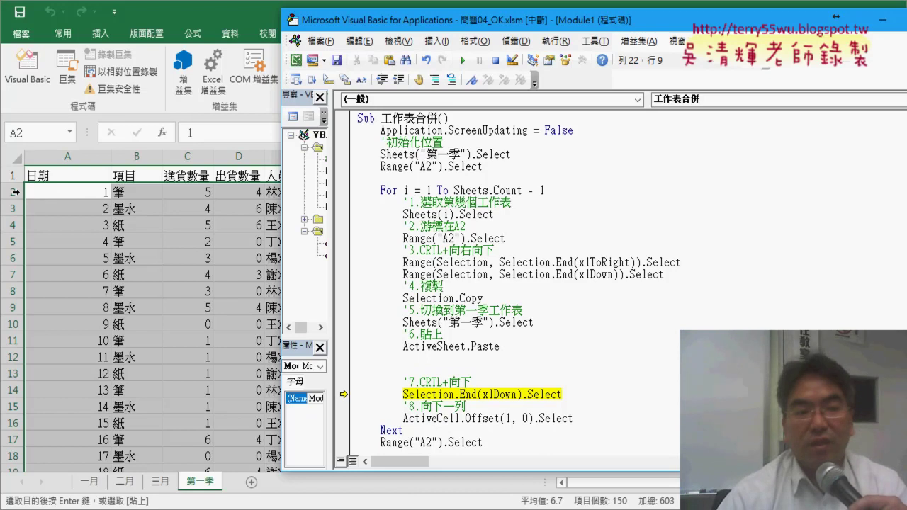
{"action": "left_click", "coordinate": [400, 359]}
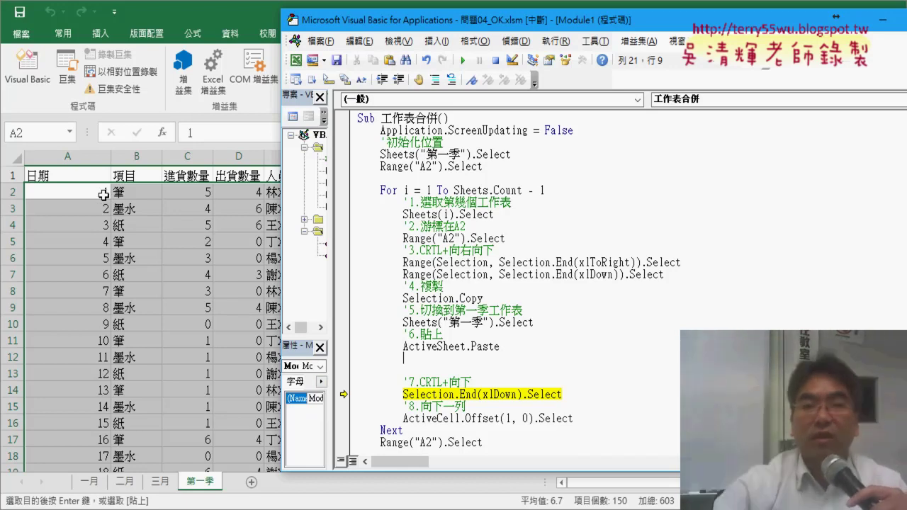
{"action": "double_click", "coordinate": [406, 189]}
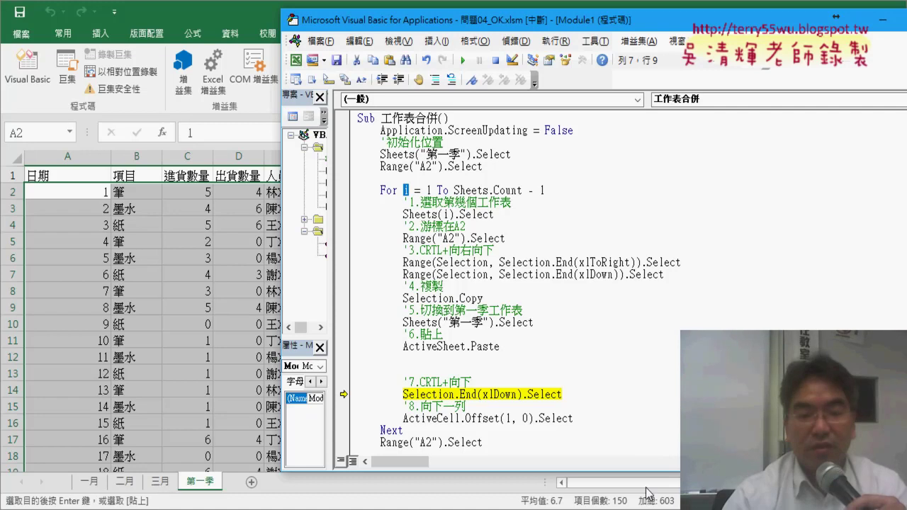
{"action": "left_click", "coordinate": [423, 358]}
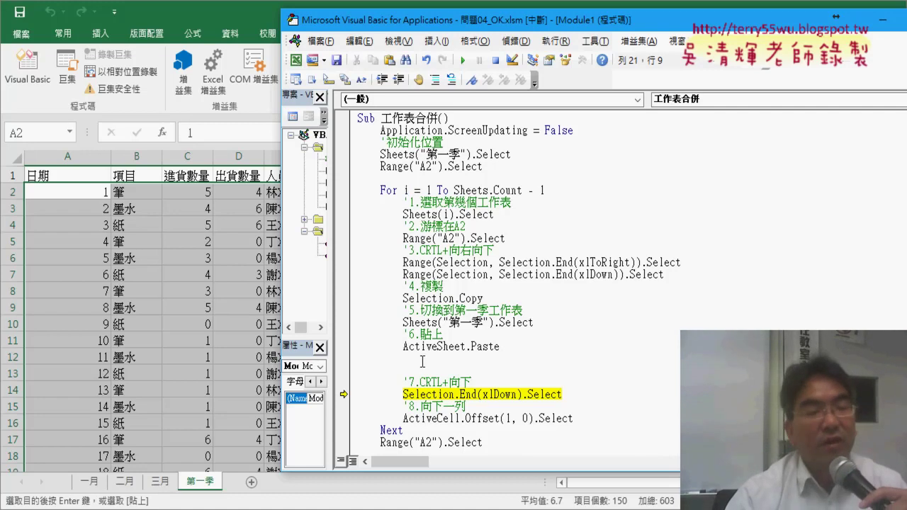
Step: Start a 'for' line under ActiveSheet.Paste, then select the unfinished for text to discard it
{"action": "type", "text": "f"}
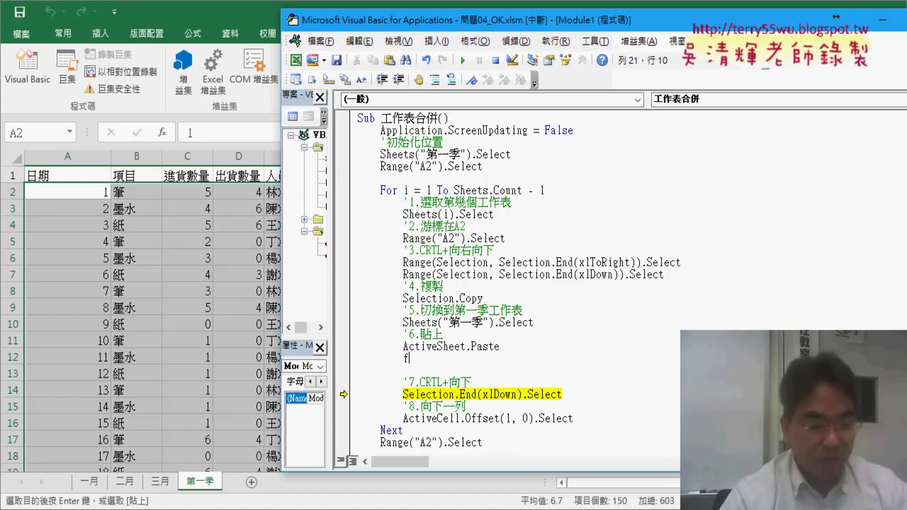
{"action": "type", "text": "or"}
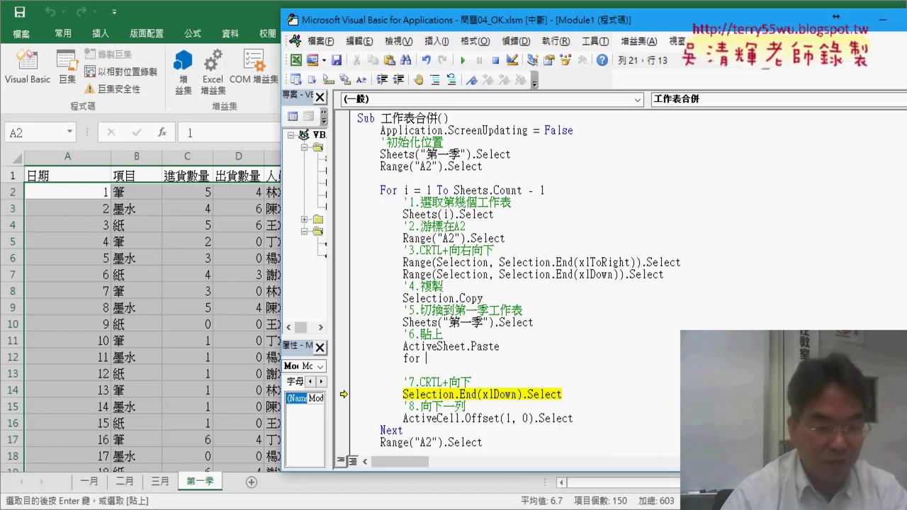
{"action": "key", "text": "BackSpace"}
{"action": "key", "text": "Home"}
{"action": "key", "text": "Return"}
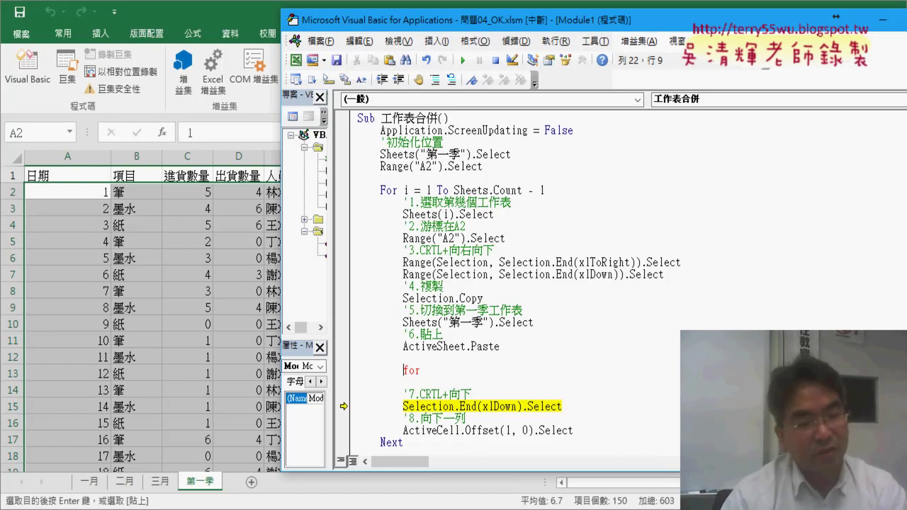
{"action": "key", "text": "End"}
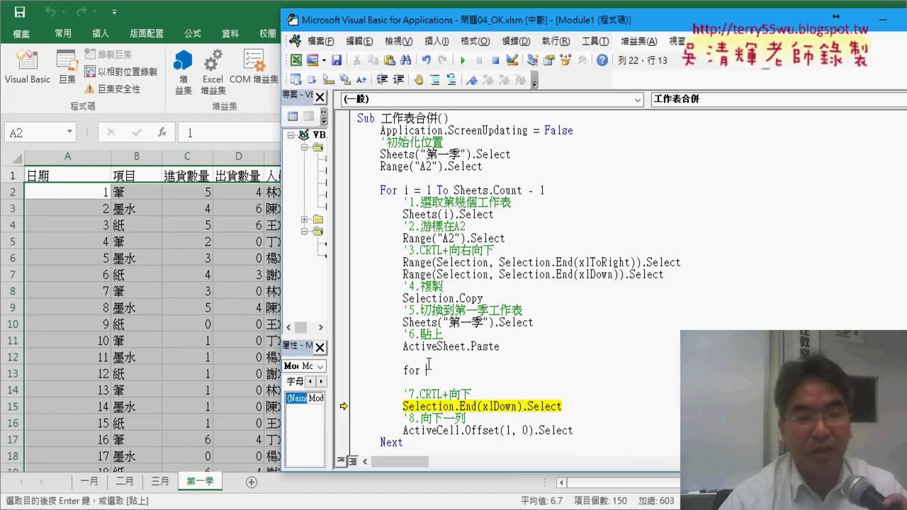
{"action": "left_click_drag", "start_coordinate": [427, 369], "coordinate": [393, 369]}
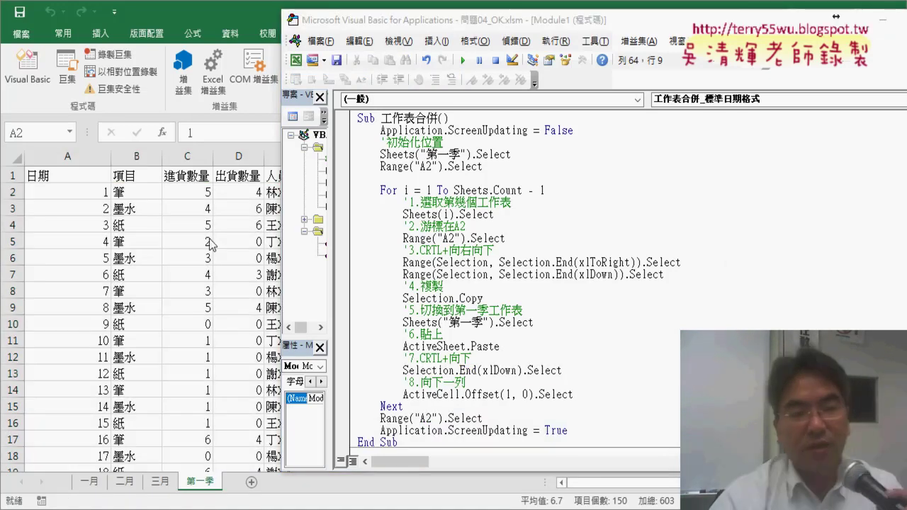
Step: Select the 工作表合併 macro code and locate Sub 工作表合併_標準日期格式, marking its 標準日期格式 suffix
{"action": "left_click_drag", "start_coordinate": [353, 118], "coordinate": [399, 450]}
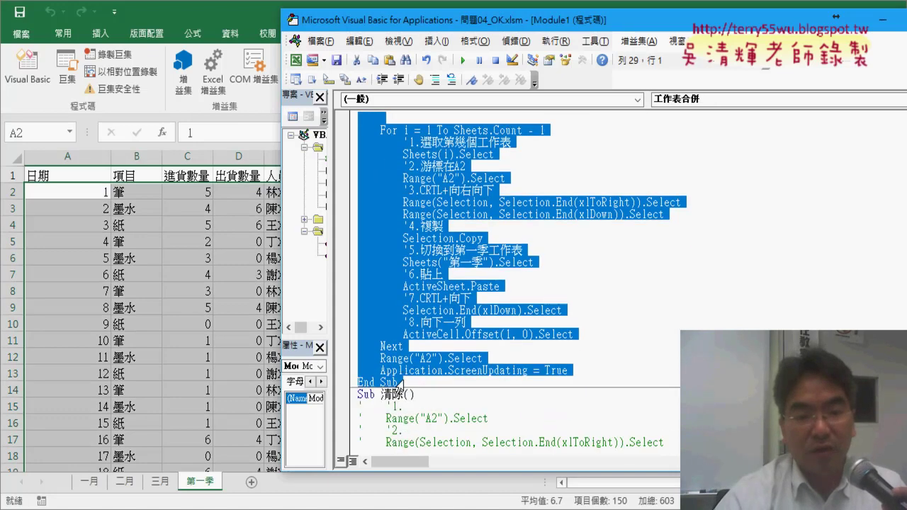
{"action": "scroll", "coordinate": [401, 310], "scroll_direction": "down", "scroll_amount": 3}
{"action": "scroll", "coordinate": [401, 310], "scroll_direction": "down", "scroll_amount": 3}
{"action": "scroll", "coordinate": [401, 311], "scroll_direction": "down", "scroll_amount": 3}
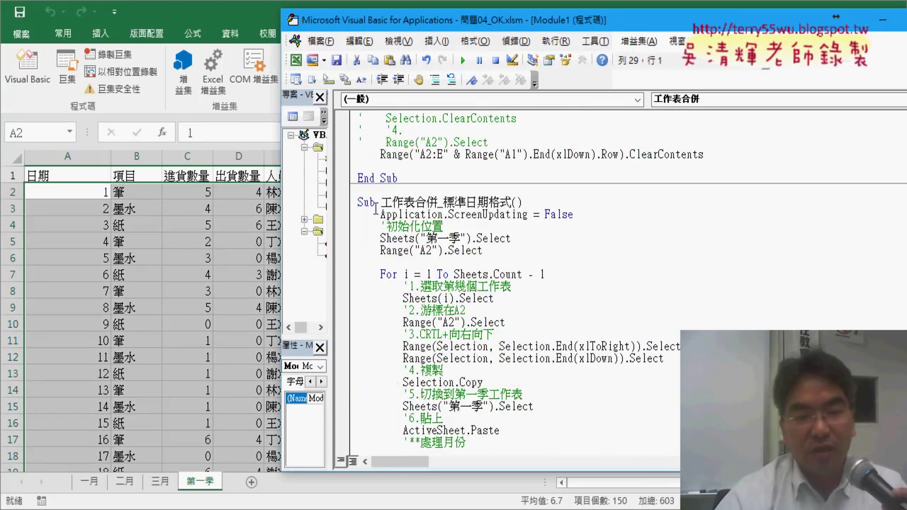
{"action": "left_click_drag", "start_coordinate": [439, 204], "coordinate": [500, 204]}
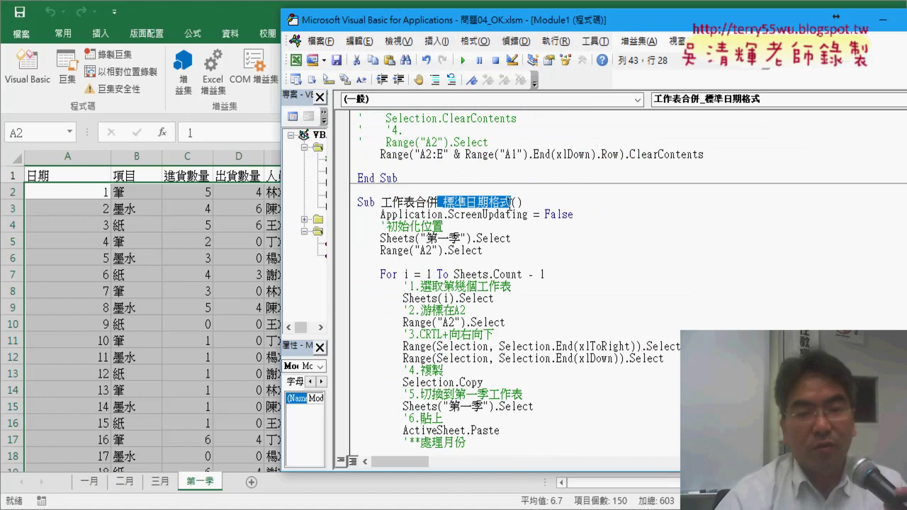
{"action": "left_click_drag", "start_coordinate": [437, 203], "coordinate": [512, 203]}
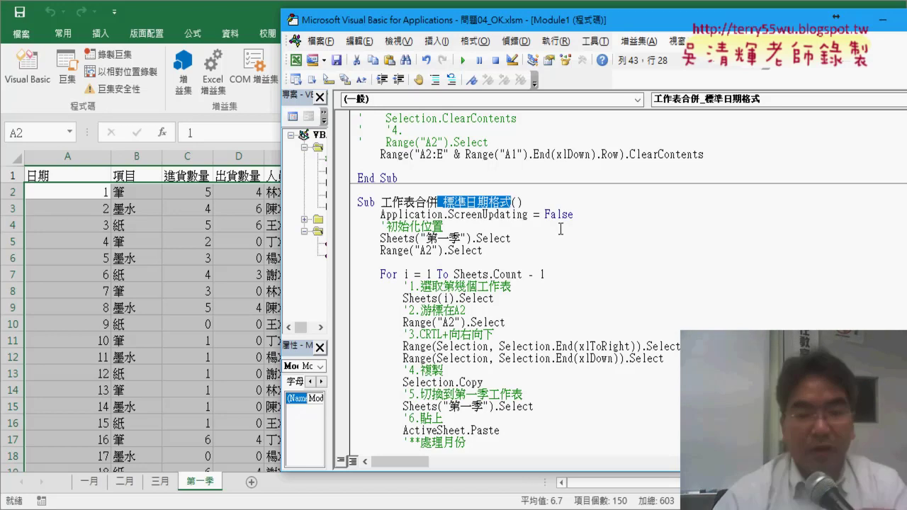
Step: Put the cursor on the empty line under the '**處理月份 comment after ActiveSheet.Paste
{"action": "scroll", "coordinate": [557, 234], "scroll_direction": "down", "scroll_amount": 1}
{"action": "scroll", "coordinate": [550, 236], "scroll_direction": "down", "scroll_amount": 1}
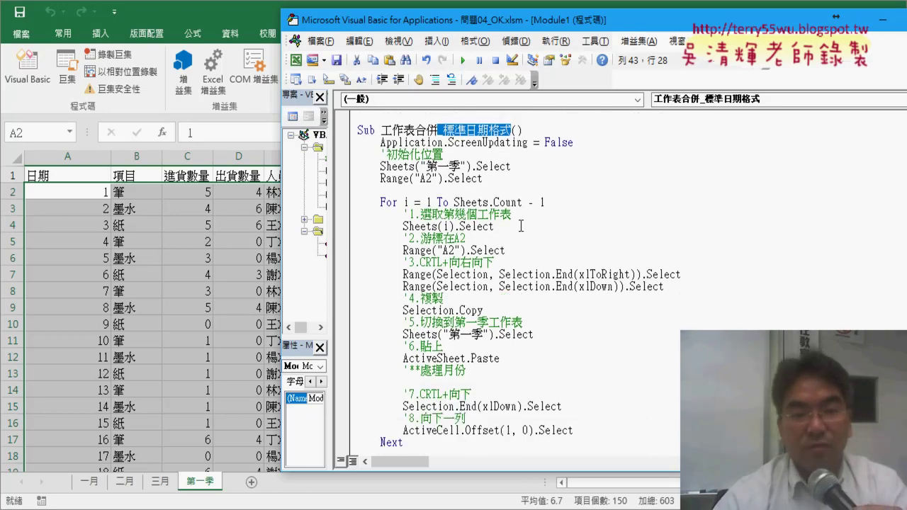
{"action": "scroll", "coordinate": [521, 230], "scroll_direction": "down", "scroll_amount": 1}
{"action": "left_click", "coordinate": [481, 347]}
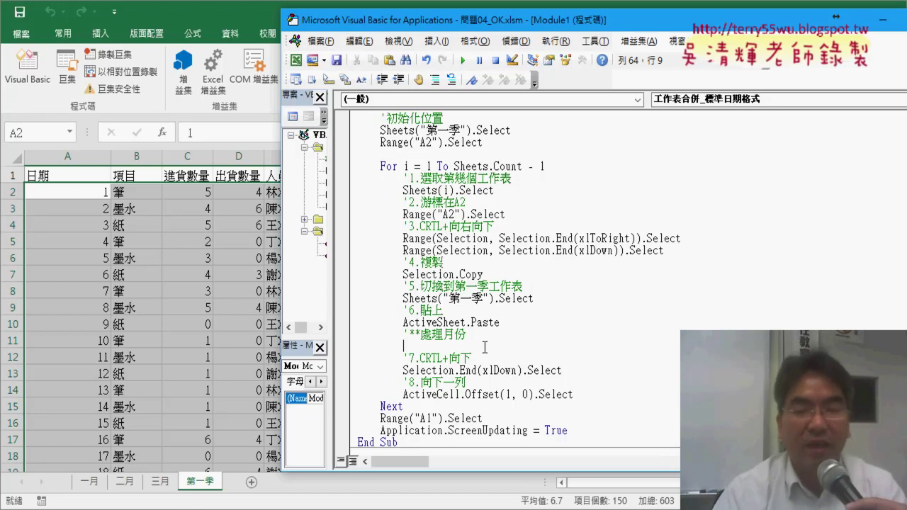
{"action": "scroll", "coordinate": [485, 348], "scroll_direction": "down", "scroll_amount": 2}
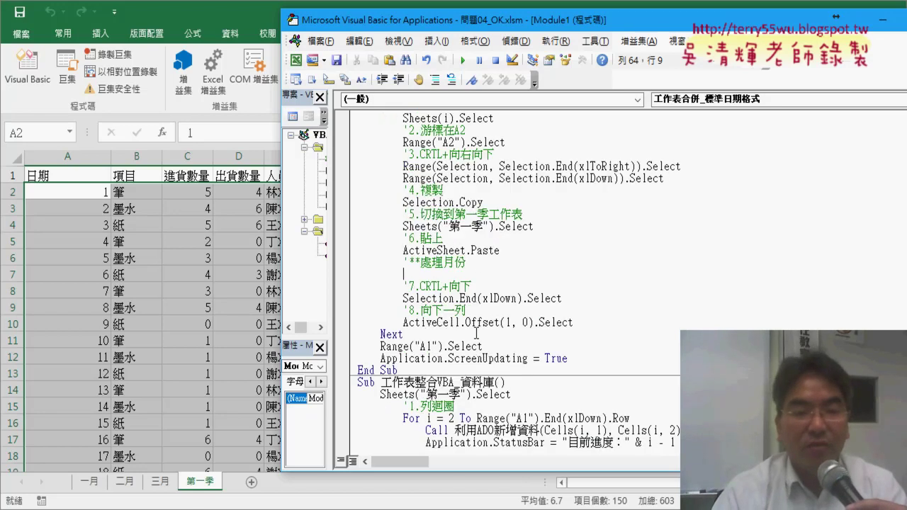
{"action": "left_click_drag", "start_coordinate": [499, 250], "coordinate": [403, 252]}
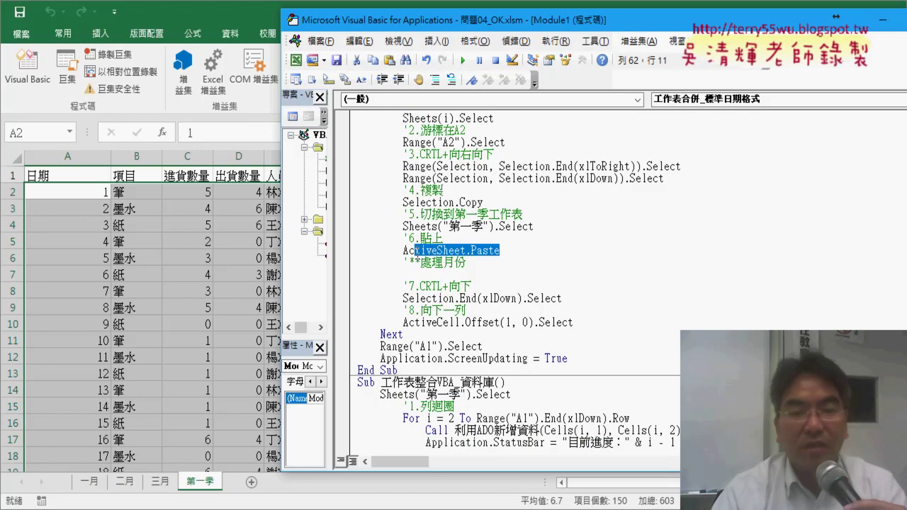
{"action": "left_click_drag", "start_coordinate": [470, 265], "coordinate": [410, 264]}
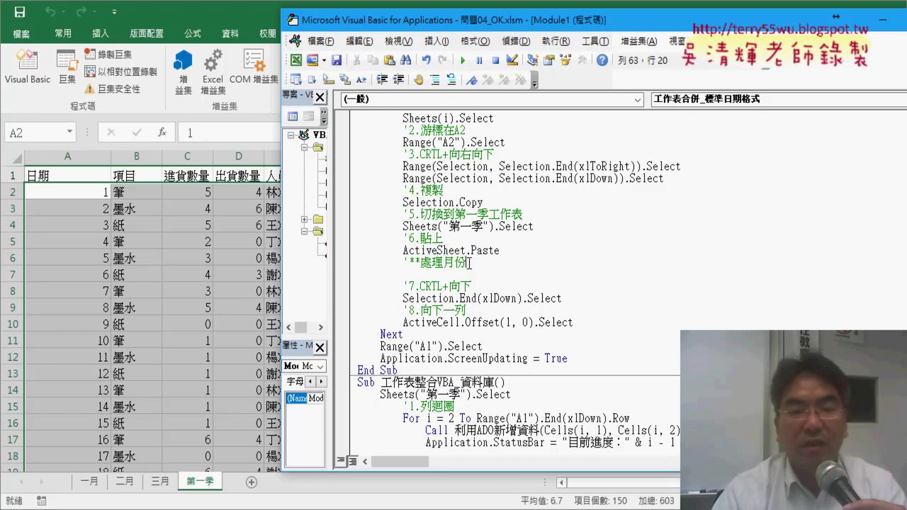
{"action": "left_click", "coordinate": [454, 275]}
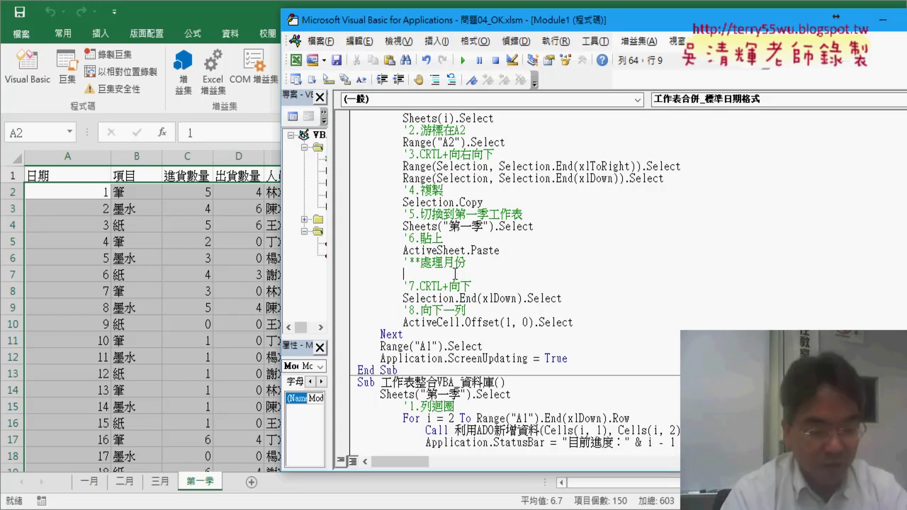
Step: Write a For j loop running to the last filled row (End(xlDown).Row) with its Next
{"action": "type", "text": "for"}
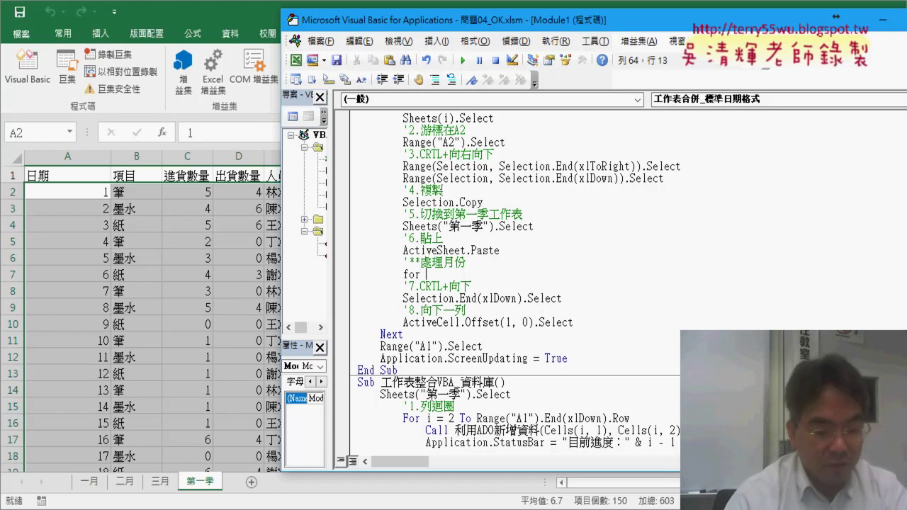
{"action": "type", "text": " j"}
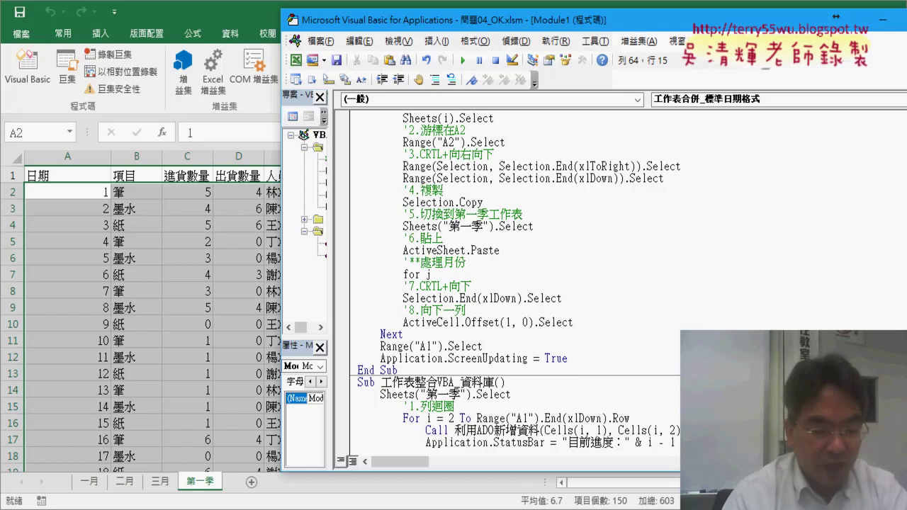
{"action": "type", "text": "=2"}
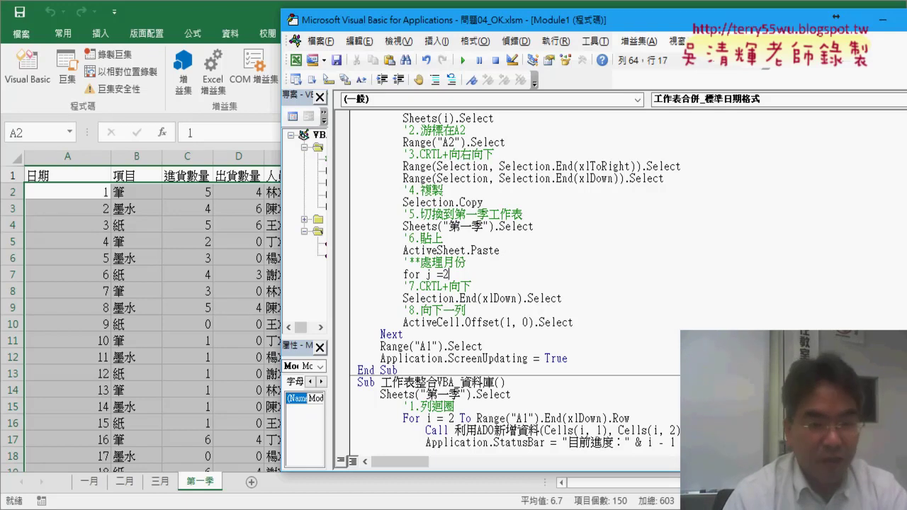
{"action": "type", "text": " to rang"}
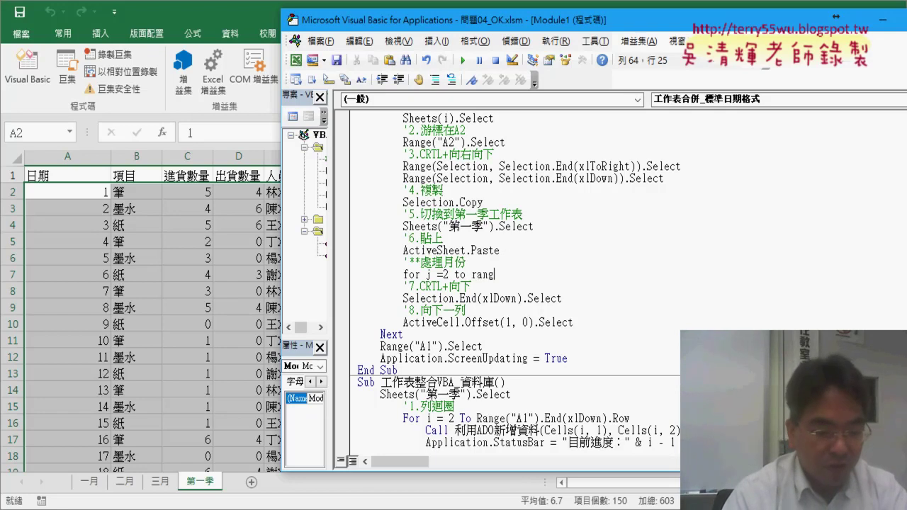
{"action": "type", "text": " e(\""}
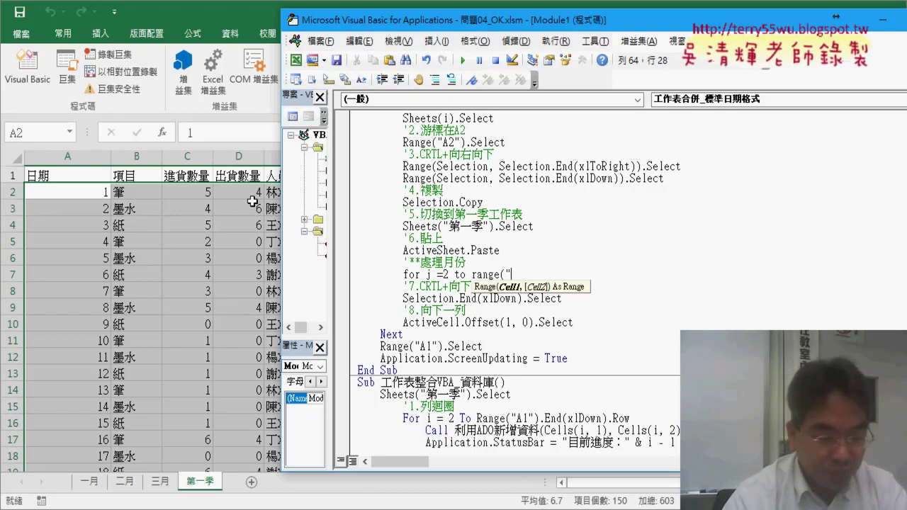
{"action": "type", "text": "A2\")"}
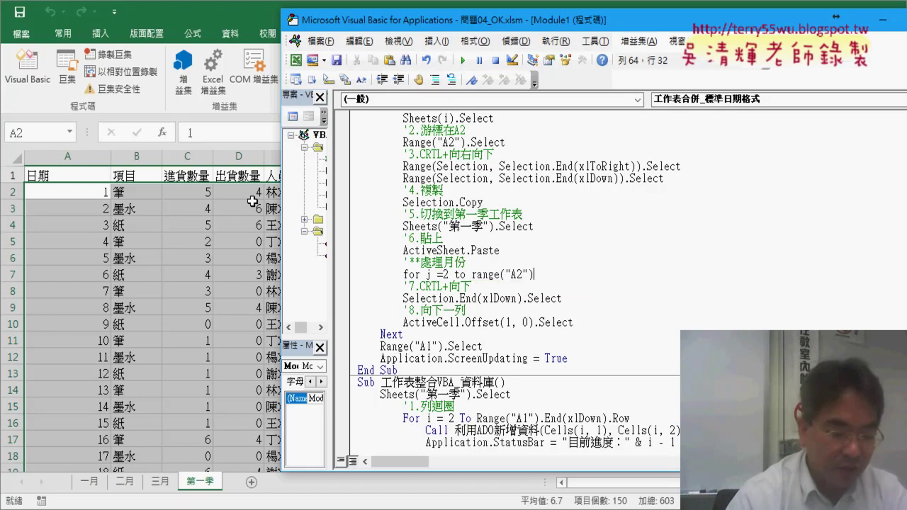
{"action": "type", "text": ".end"}
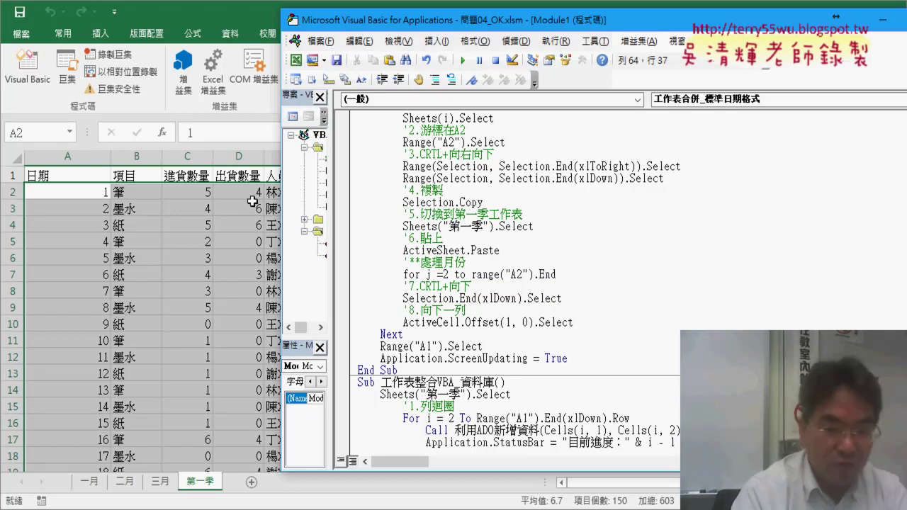
{"action": "type", "text": " (xlDown )."}
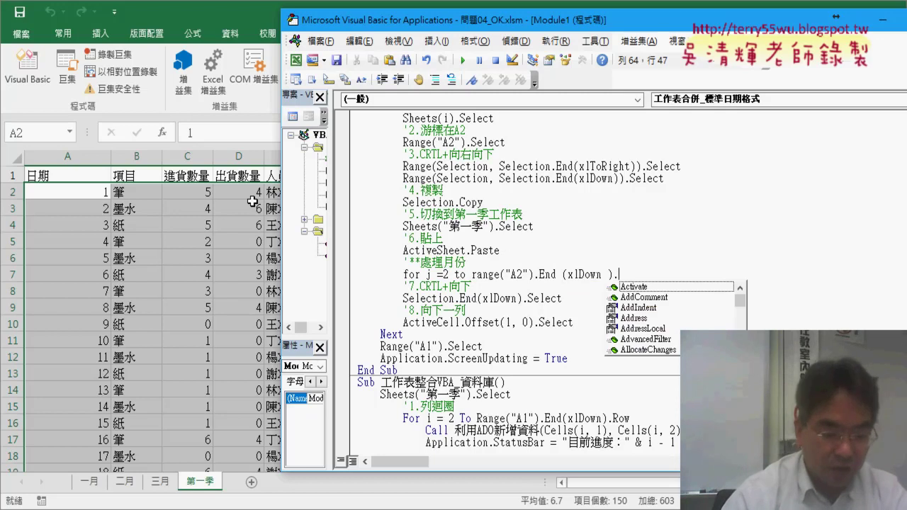
{"action": "type", "text": "row"}
{"action": "key", "text": "Tab"}
{"action": "key", "text": "Return"}
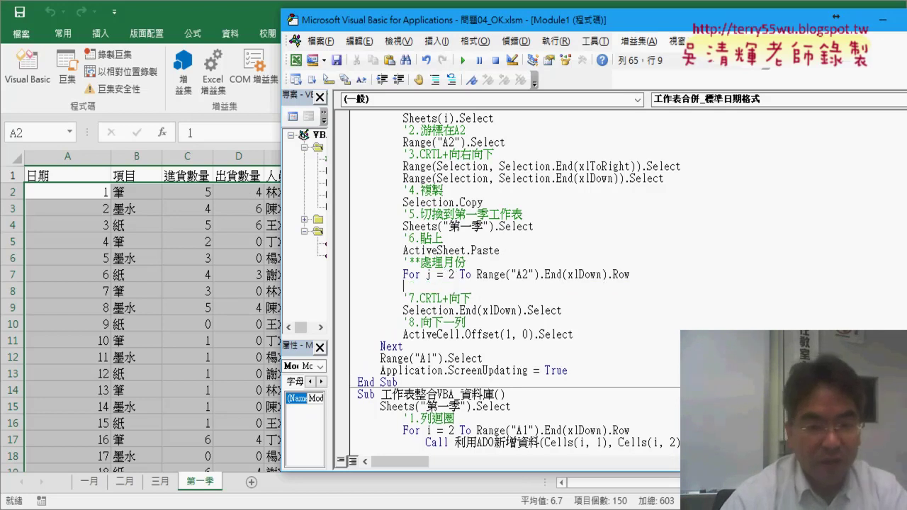
{"action": "key", "text": "Return"}
{"action": "type", "text": "next"}
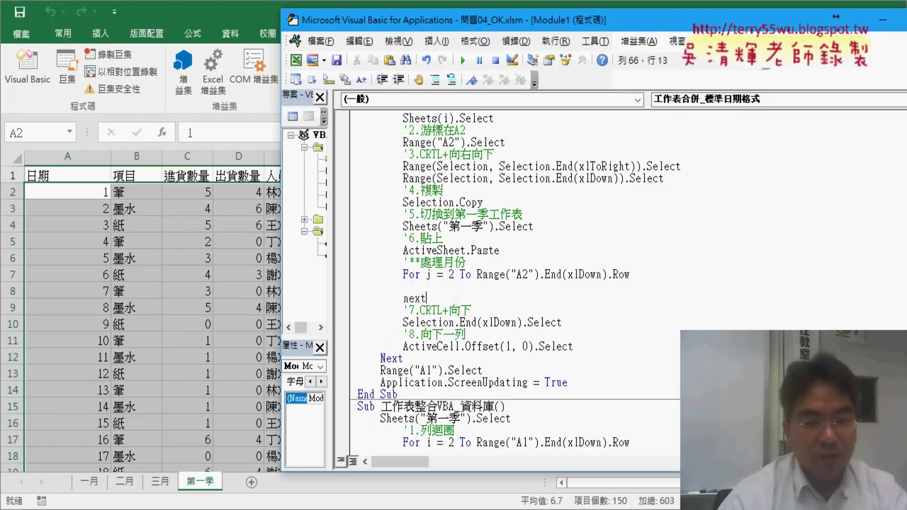
{"action": "key", "text": "Up"}
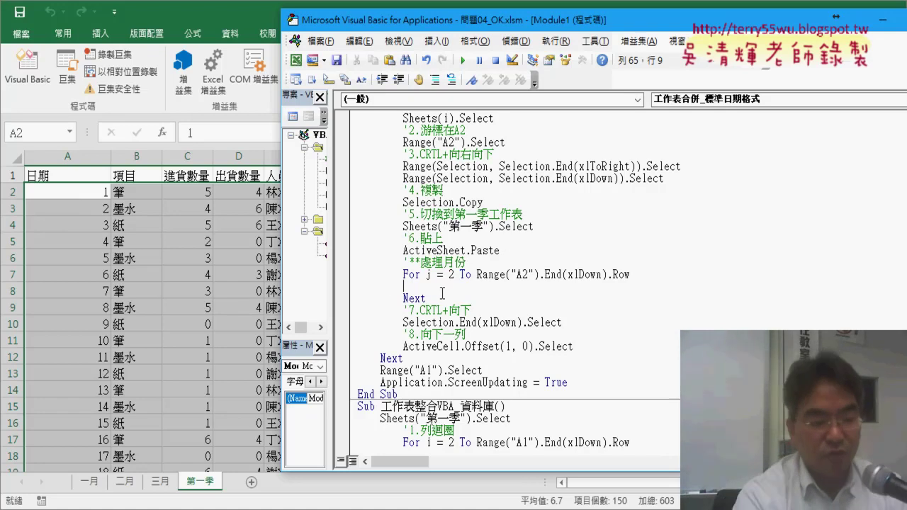
{"action": "key", "text": "Tab"}
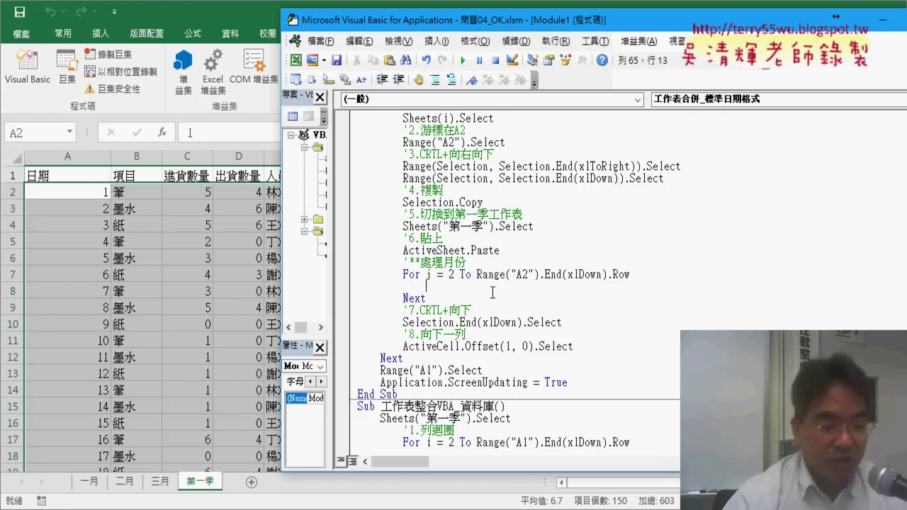
Step: Fill the loop body with Cells(i, "A") = "2017/" & i & "/" & Cells(i, "A")
{"action": "type", "text": "cel"}
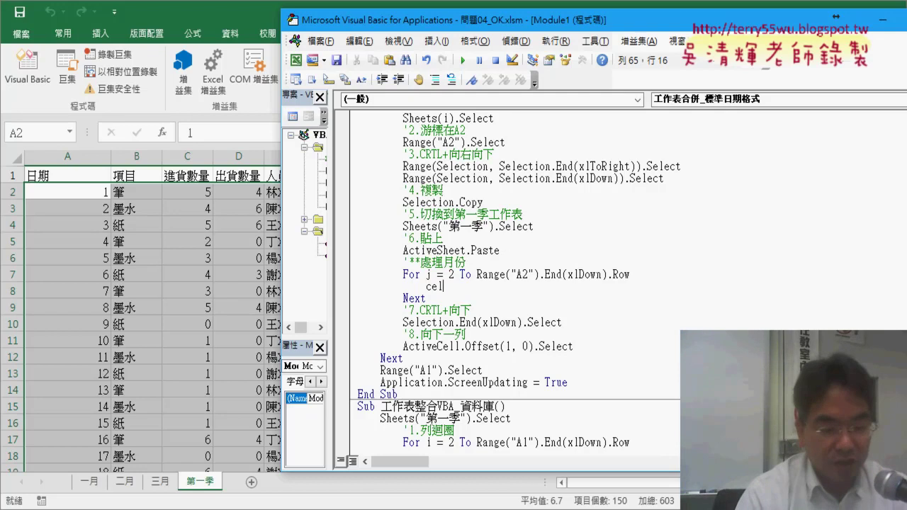
{"action": "type", "text": "ls(i"}
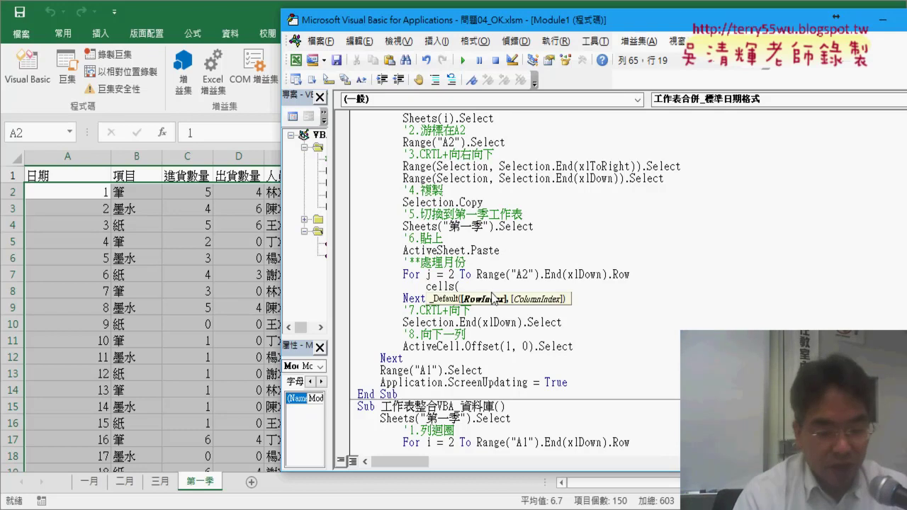
{"action": "type", "text": ",\"A"}
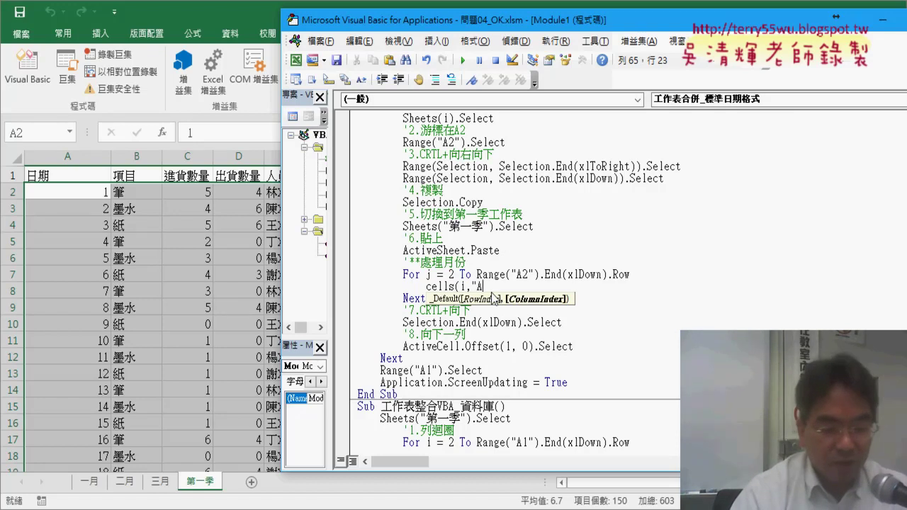
{"action": "type", "text": "\")"}
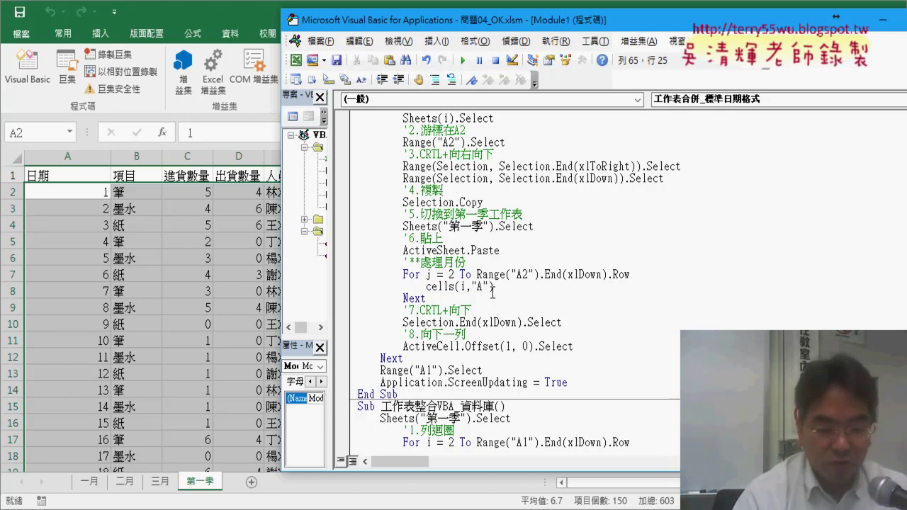
{"action": "type", "text": "=\"20"}
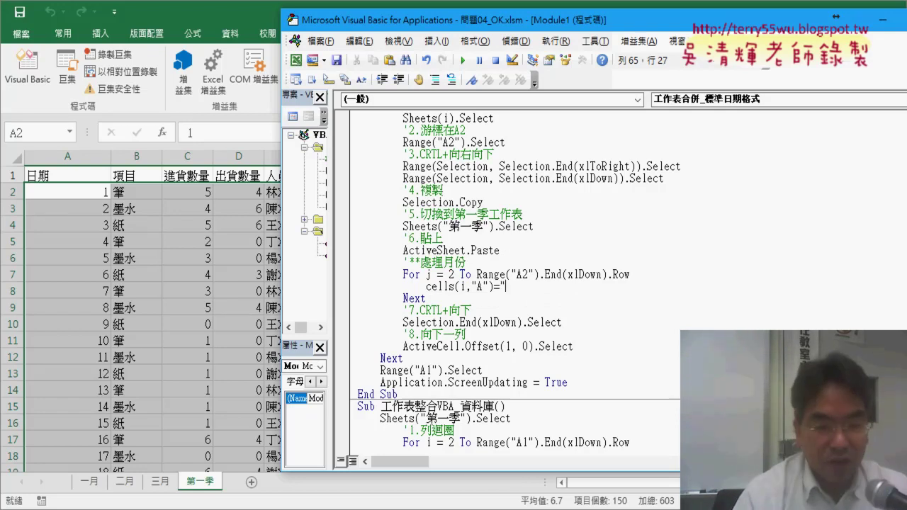
{"action": "type", "text": "17"}
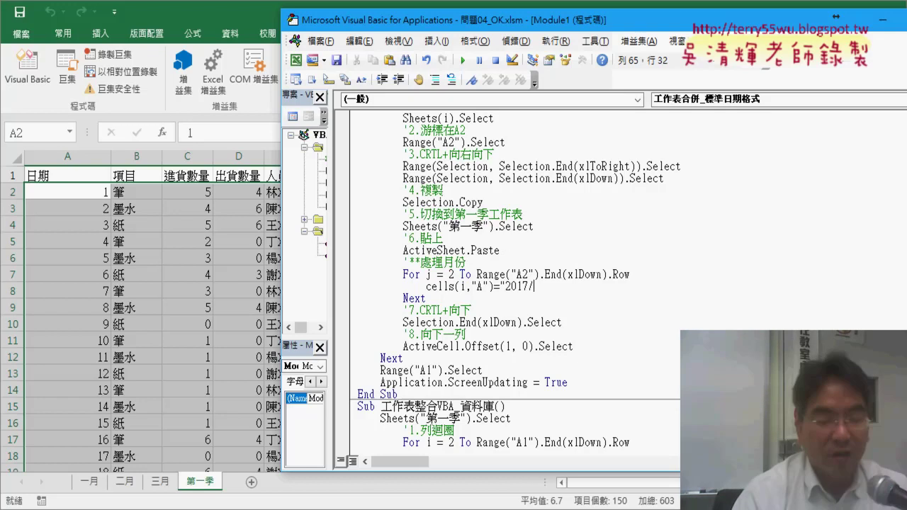
{"action": "type", "text": "/\""}
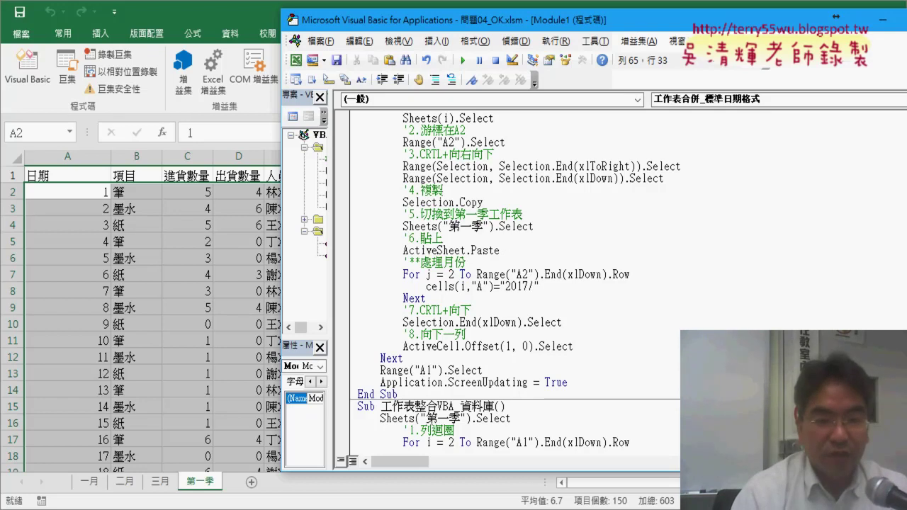
{"action": "type", "text": " & "}
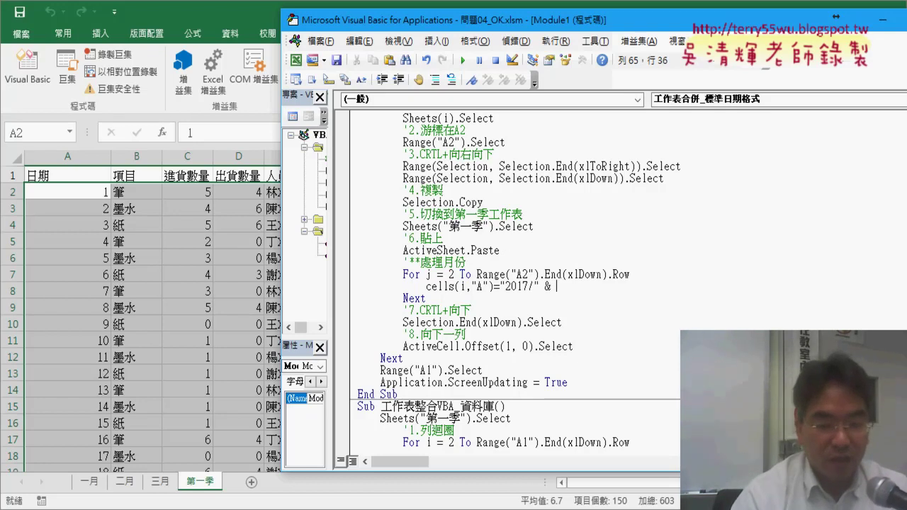
{"action": "type", "text": "ㄌ"}
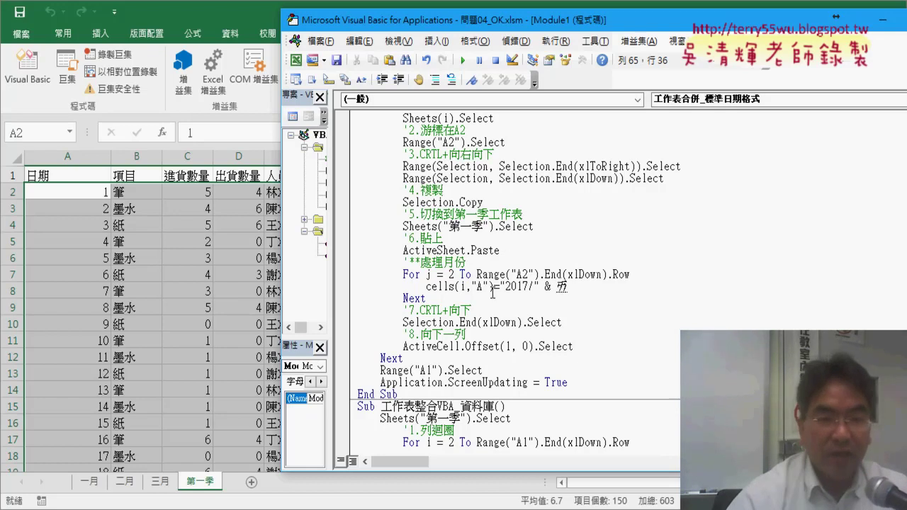
{"action": "key", "text": "BackSpace"}
{"action": "type", "text": "i"}
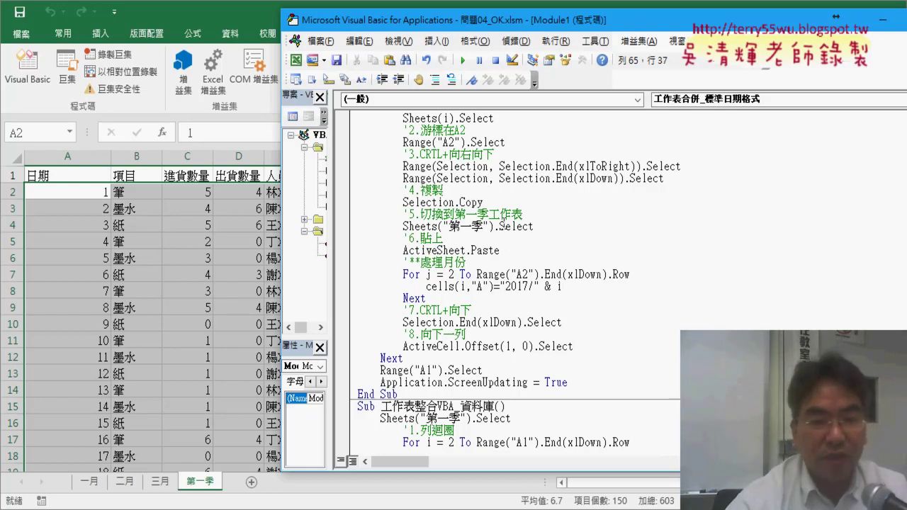
{"action": "scroll", "coordinate": [416, 146], "scroll_direction": "up", "scroll_amount": 3}
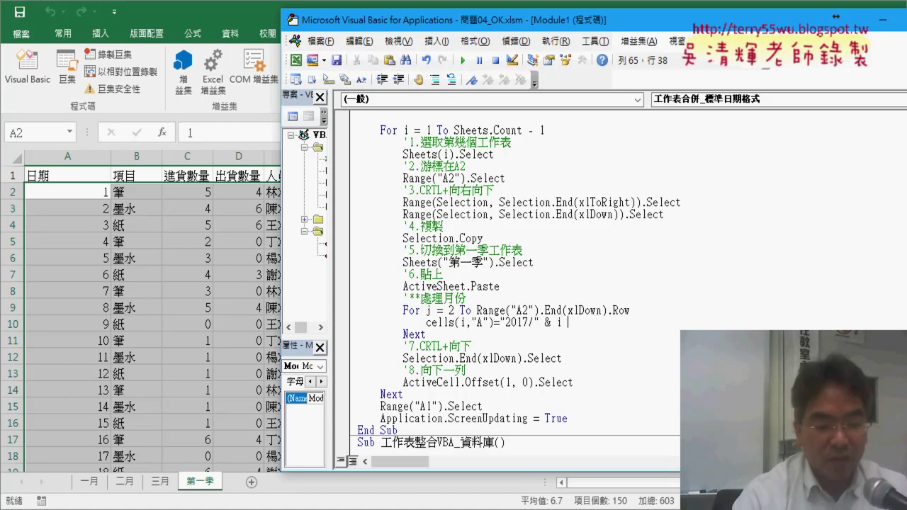
{"action": "type", "text": "&"}
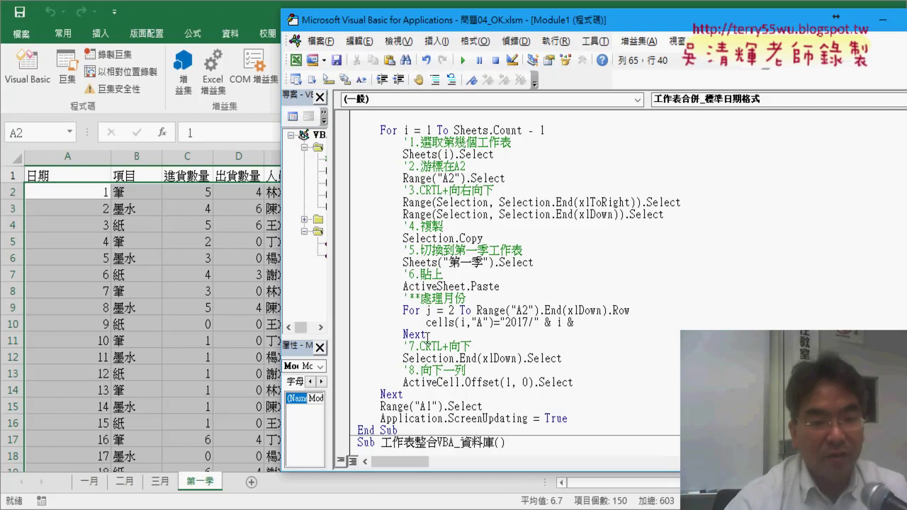
{"action": "left_click_drag", "start_coordinate": [426, 322], "coordinate": [494, 322]}
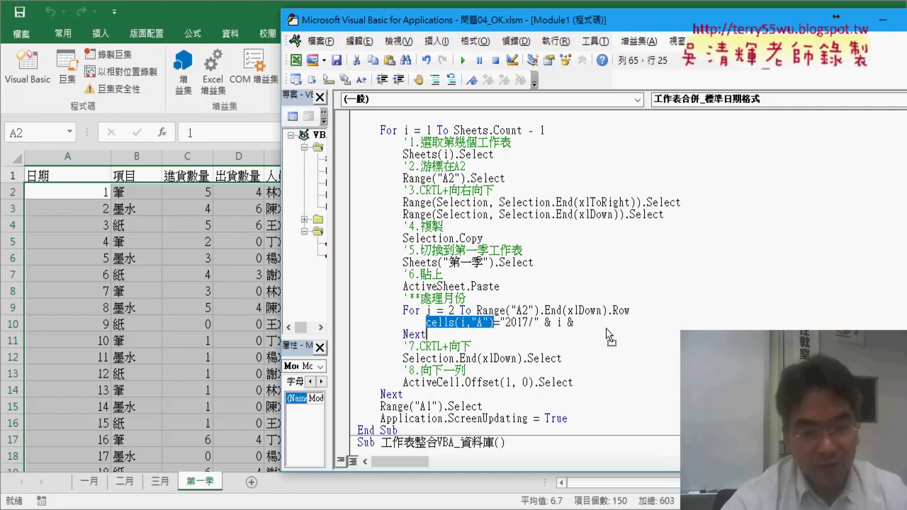
{"action": "key", "text": "ctrl+c"}
{"action": "key", "text": "End"}
{"action": "key", "text": "ctrl+v"}
{"action": "left_click", "coordinate": [561, 359]}
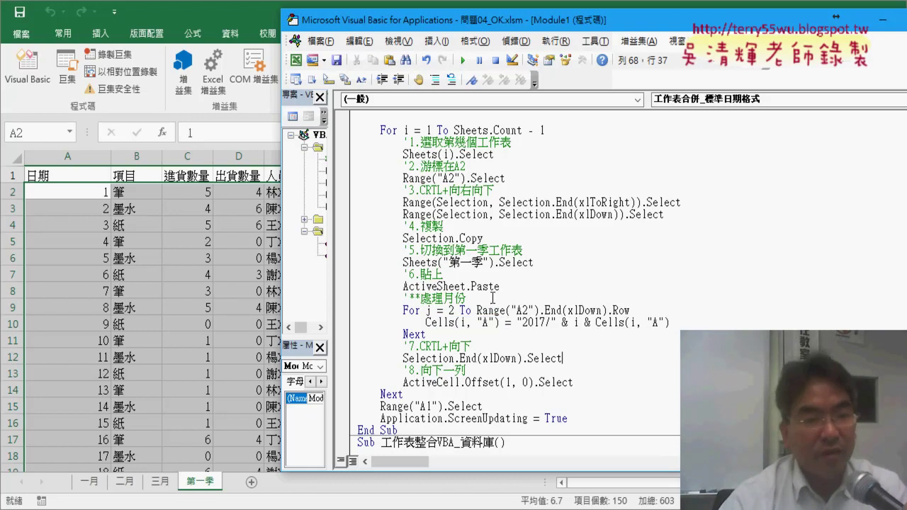
{"action": "left_click", "coordinate": [592, 323]}
{"action": "type", "text": "\""}
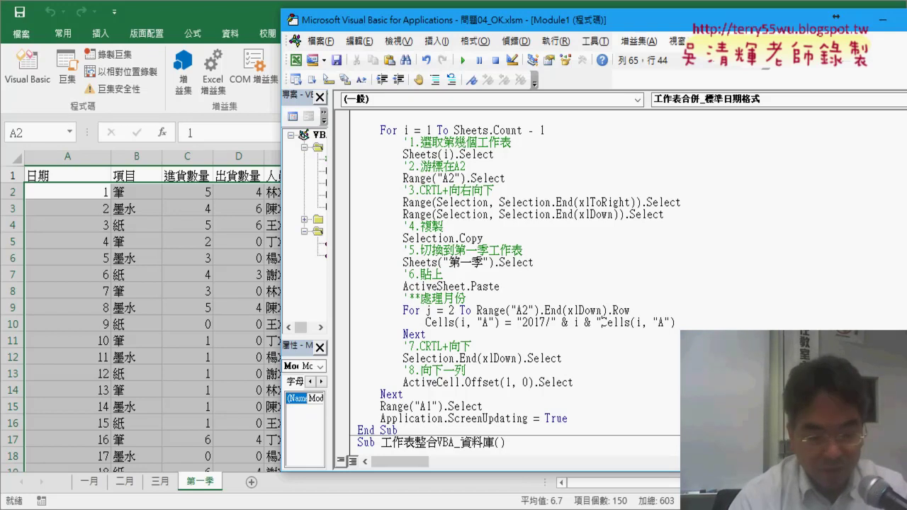
{"action": "type", "text": "/"}
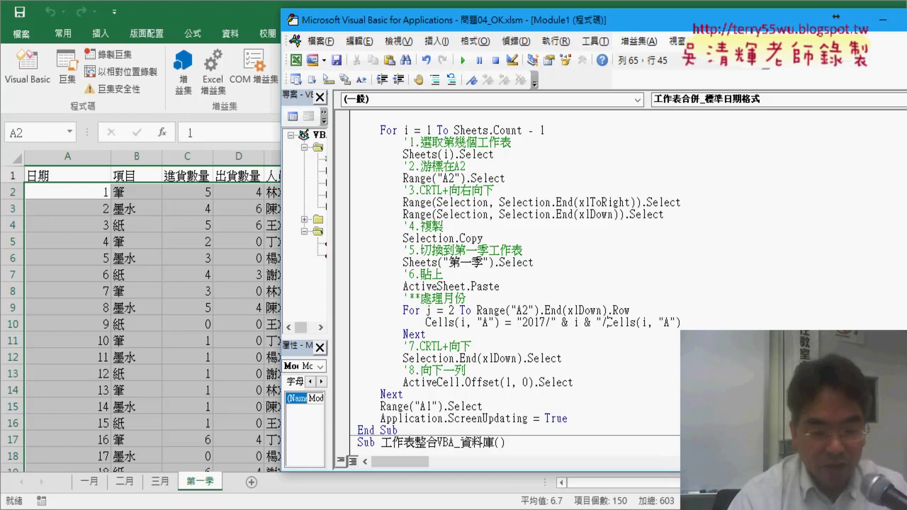
{"action": "type", "text": "\" &"}
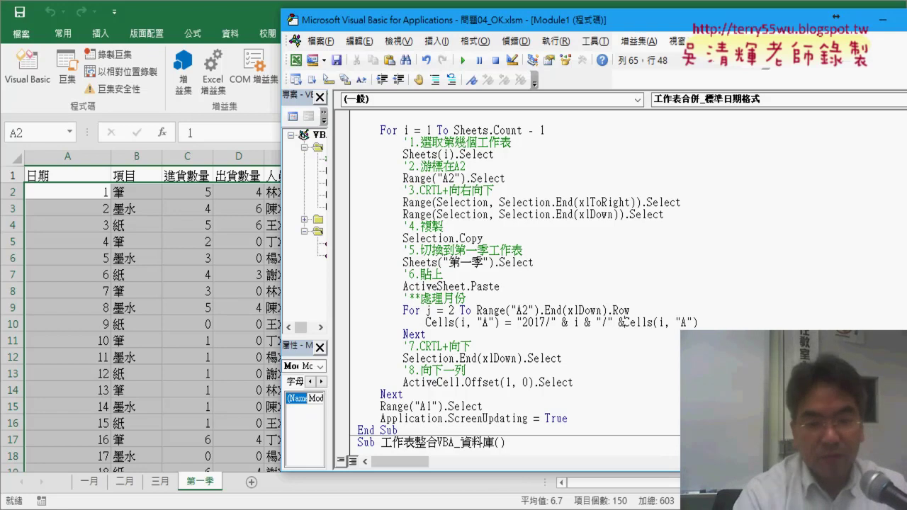
{"action": "left_click", "coordinate": [403, 394]}
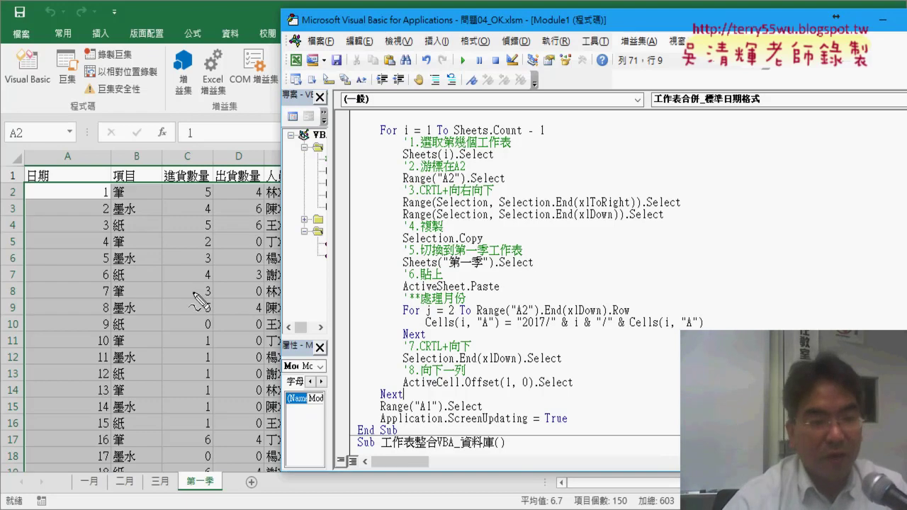
{"action": "mouse_move", "coordinate": [105, 205]}
{"action": "left_mouse_down"}
{"action": "mouse_move", "coordinate": [668, 312]}
{"action": "mouse_move", "coordinate": [677, 303]}
{"action": "left_mouse_up"}
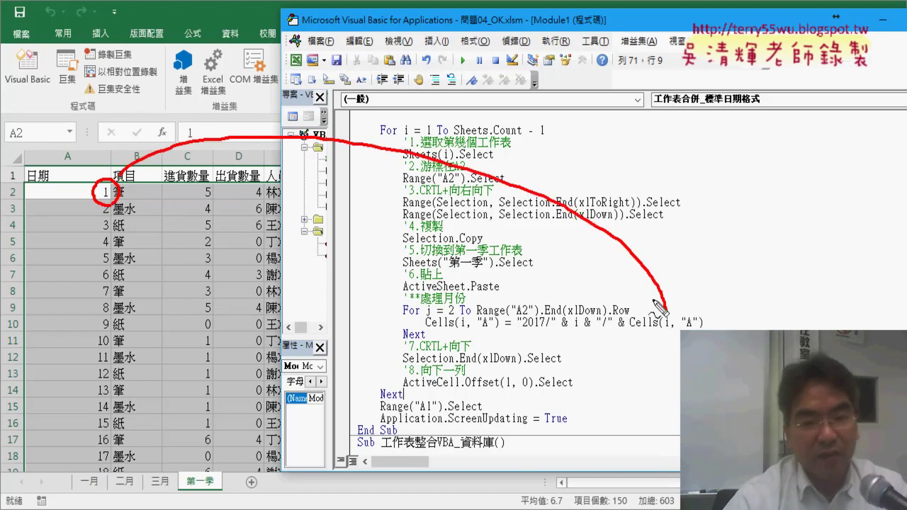
{"action": "left_click_drag", "start_coordinate": [517, 327], "coordinate": [582, 328]}
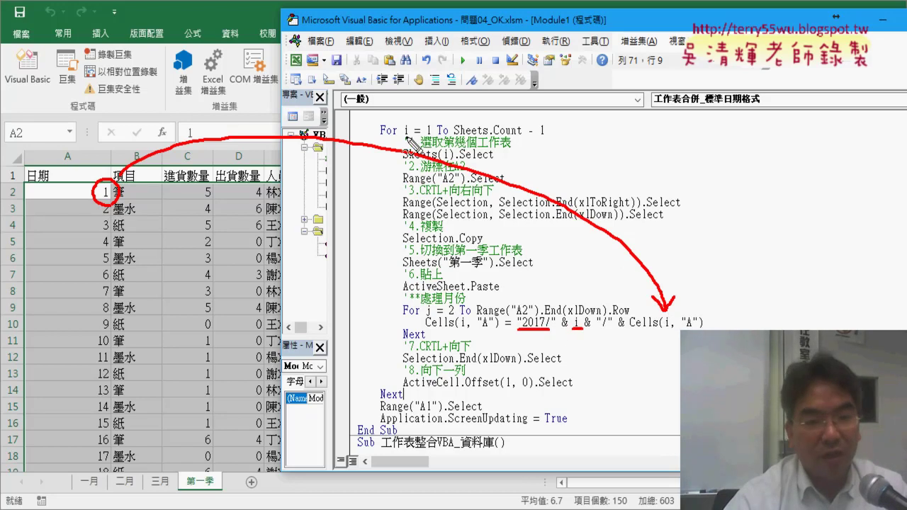
{"action": "left_click_drag", "start_coordinate": [407, 137], "coordinate": [418, 136]}
{"action": "mouse_move", "coordinate": [578, 311]}
{"action": "left_mouse_down"}
{"action": "mouse_move", "coordinate": [580, 327]}
{"action": "mouse_move", "coordinate": [594, 334]}
{"action": "left_mouse_up"}
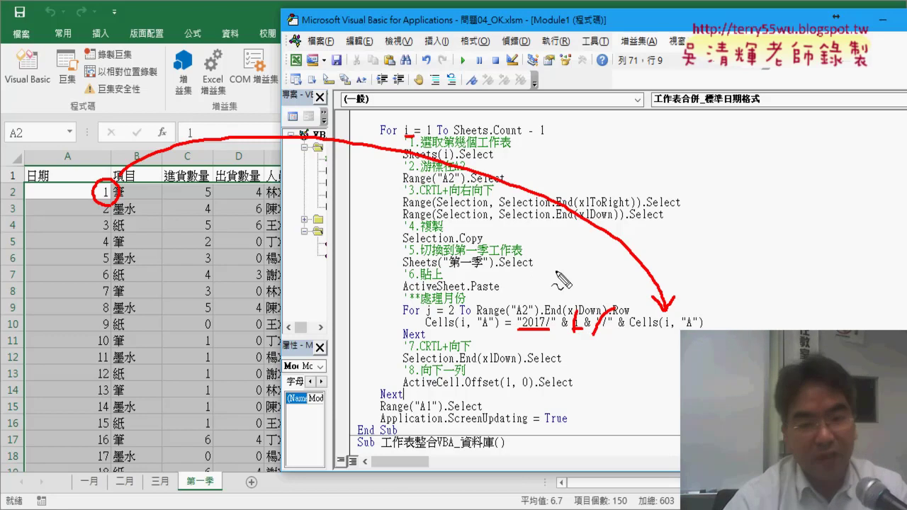
{"action": "left_click_drag", "start_coordinate": [646, 304], "coordinate": [646, 325]}
{"action": "left_click_drag", "start_coordinate": [515, 332], "coordinate": [676, 330]}
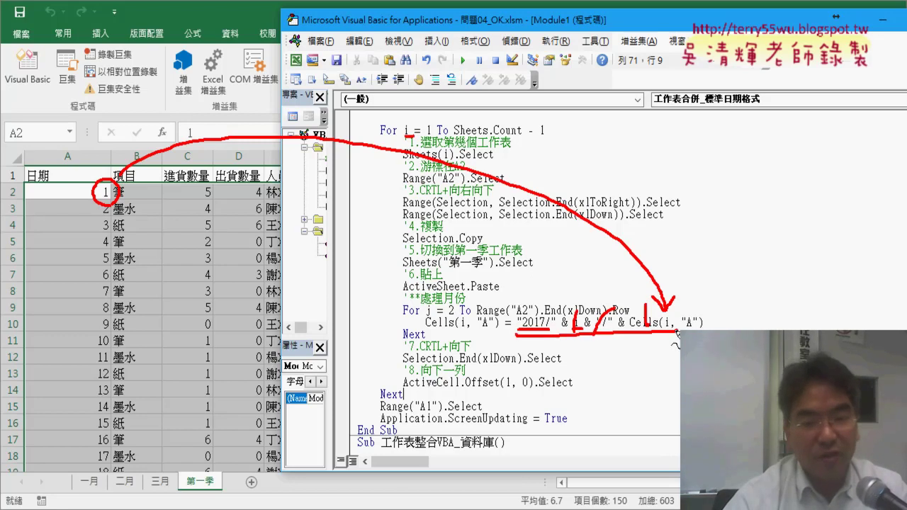
{"action": "mouse_move", "coordinate": [551, 312]}
{"action": "left_mouse_down"}
{"action": "mouse_move", "coordinate": [469, 312]}
{"action": "mouse_move", "coordinate": [472, 322]}
{"action": "left_mouse_up"}
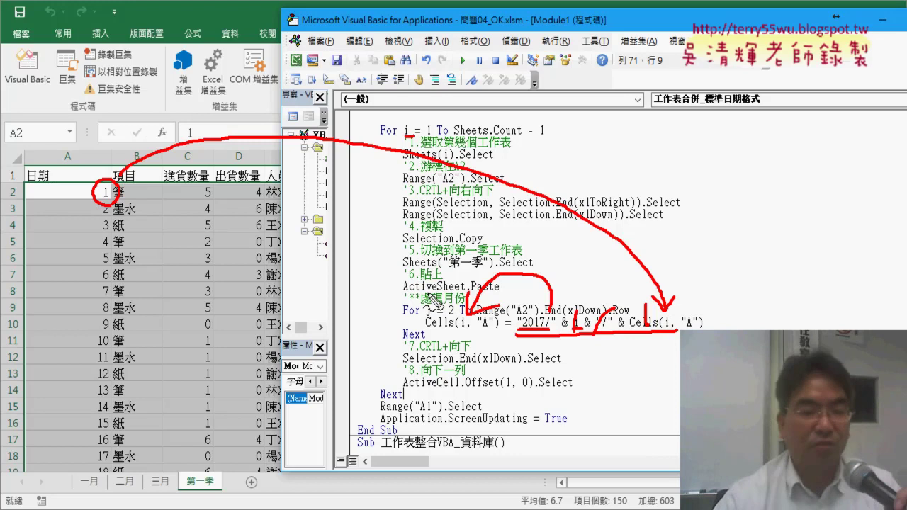
{"action": "key", "text": "Escape"}
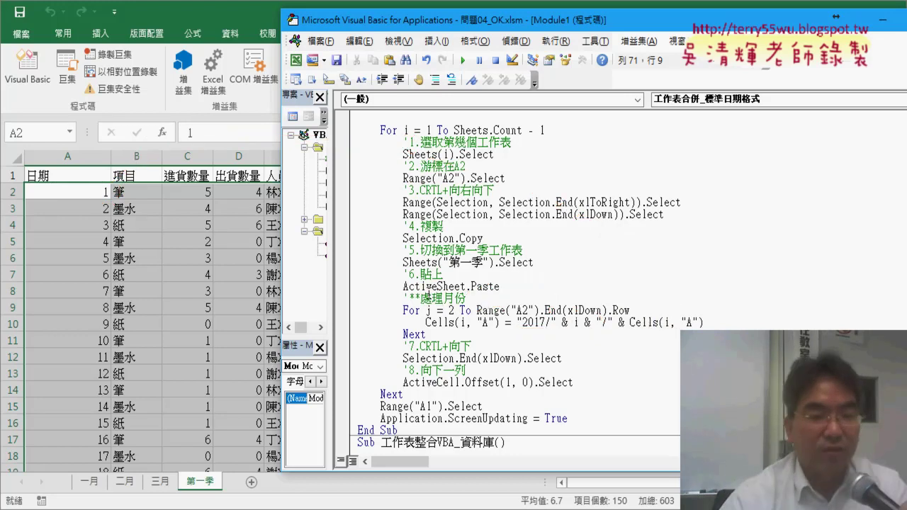
Step: Set a breakpoint on the For j line, run the macro, and step to the Cells date line
{"action": "left_click", "coordinate": [478, 310]}
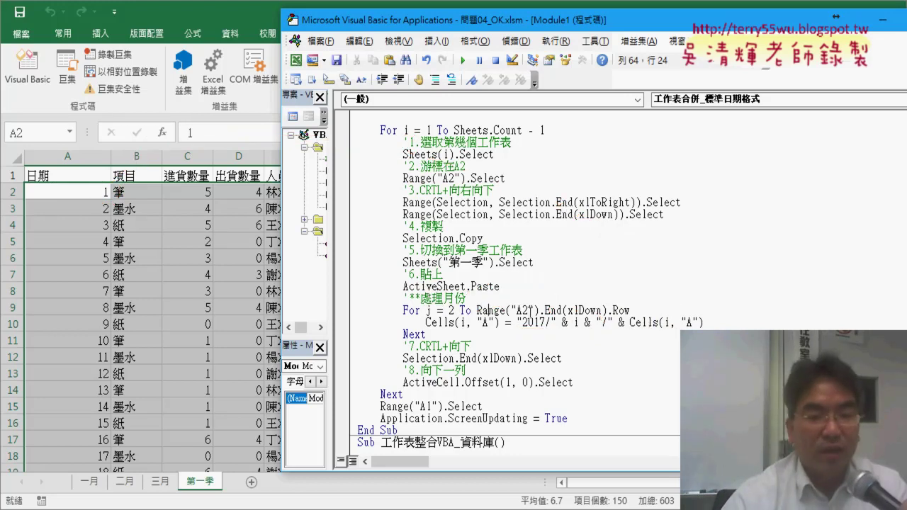
{"action": "left_click", "coordinate": [343, 310]}
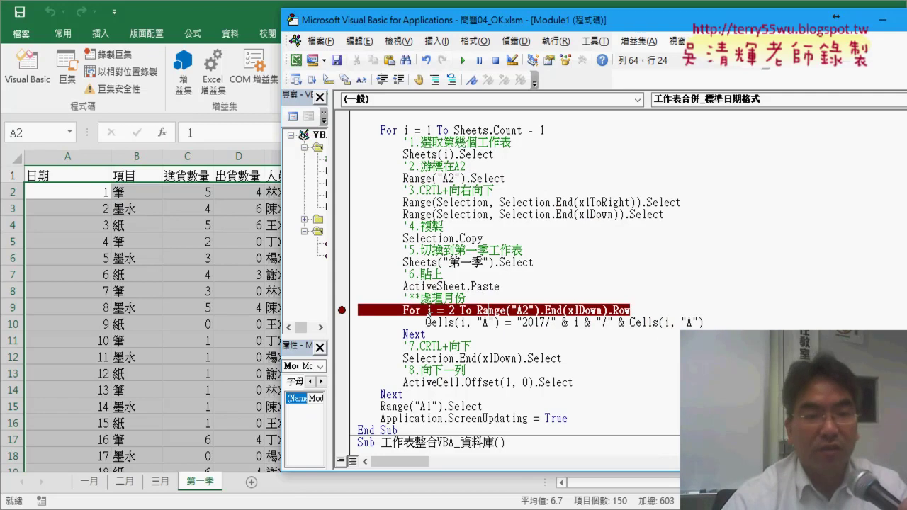
{"action": "left_click", "coordinate": [463, 60]}
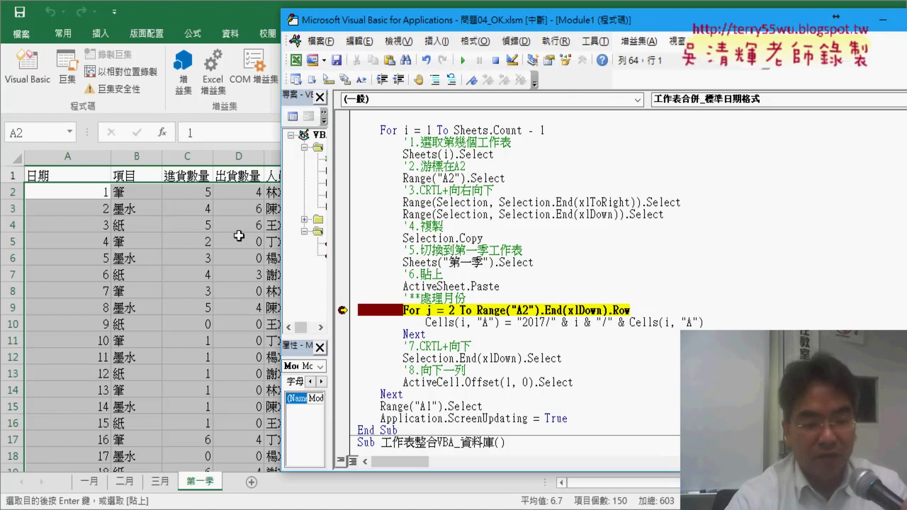
{"action": "key", "text": "F8"}
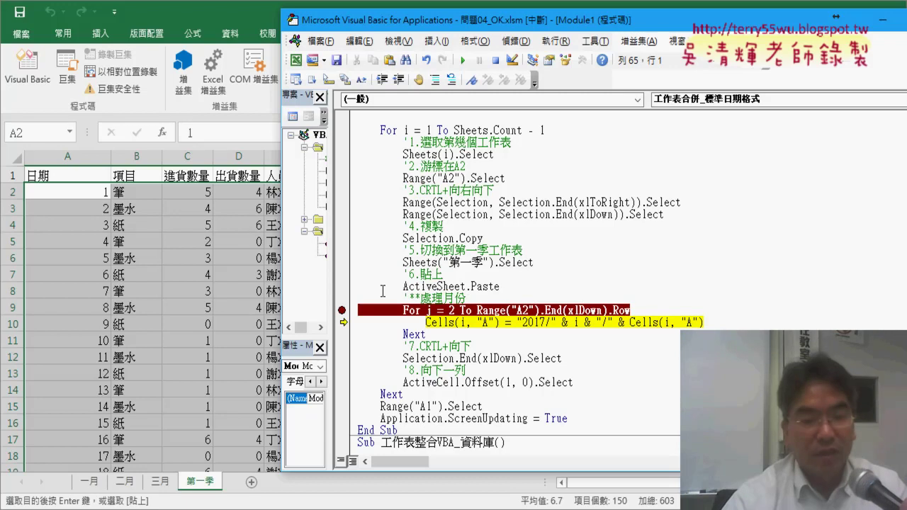
{"action": "mouse_move", "coordinate": [440, 321]}
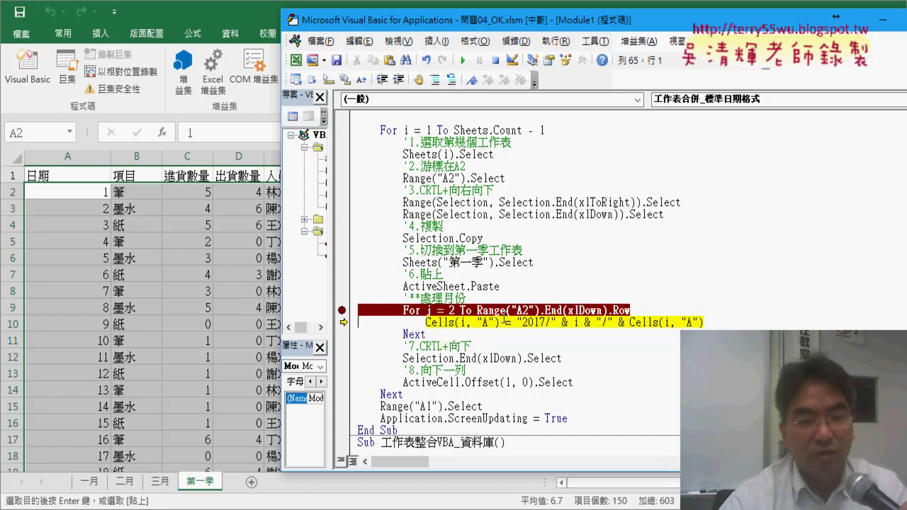
Step: Change both Cells(i, "A") references to Cells(j, "A") and add the slash after 2017
{"action": "double_click", "coordinate": [463, 322]}
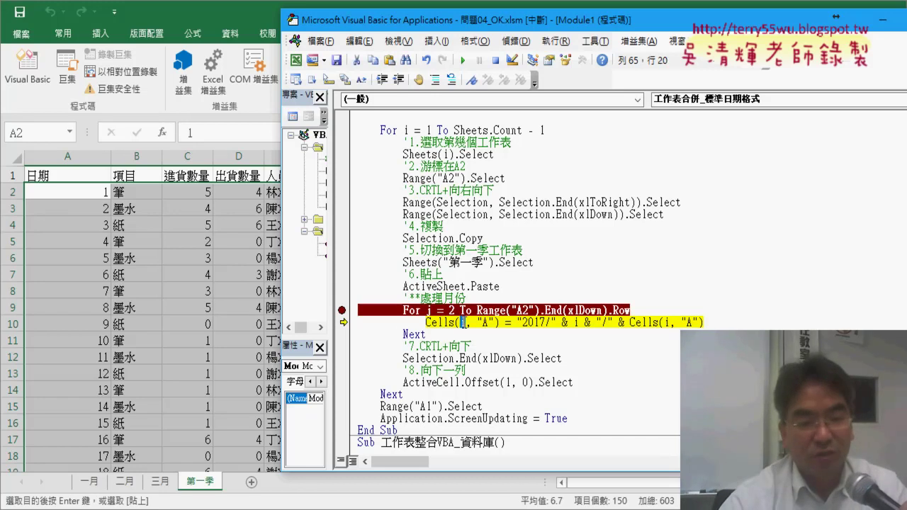
{"action": "type", "text": "j"}
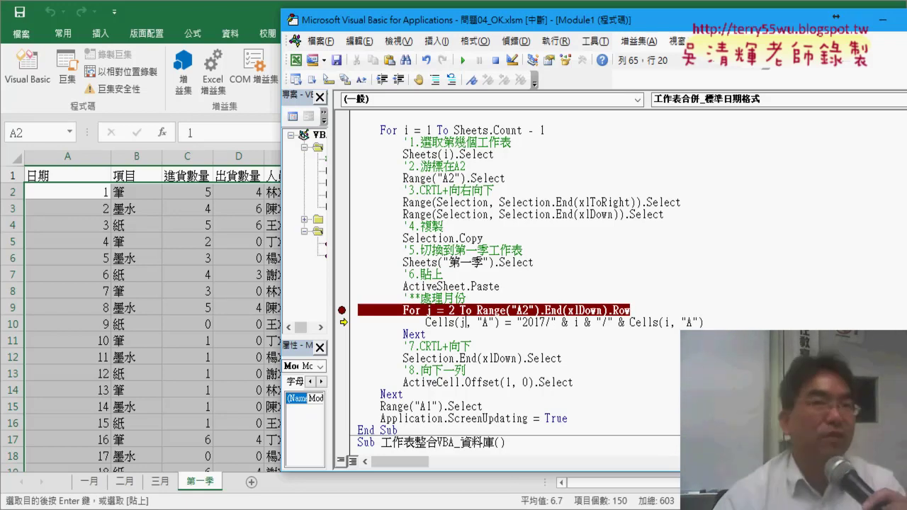
{"action": "double_click", "coordinate": [667, 322]}
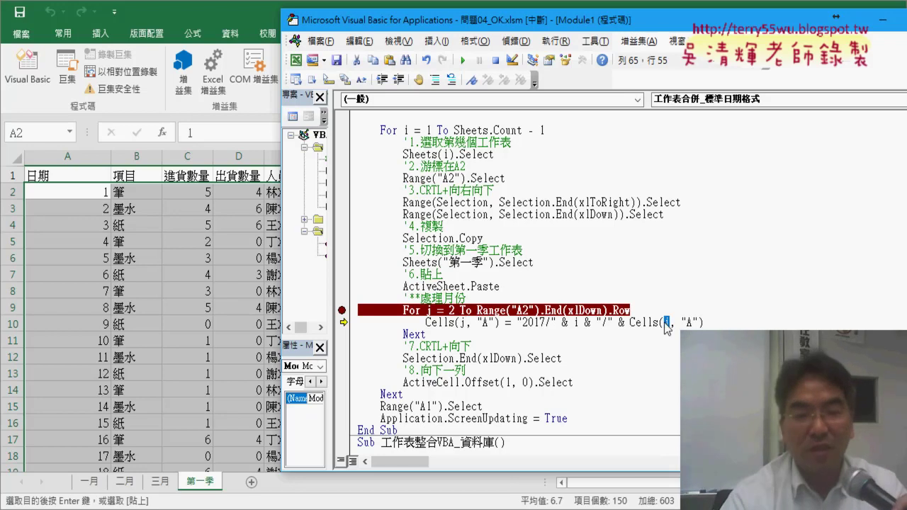
{"action": "type", "text": "j"}
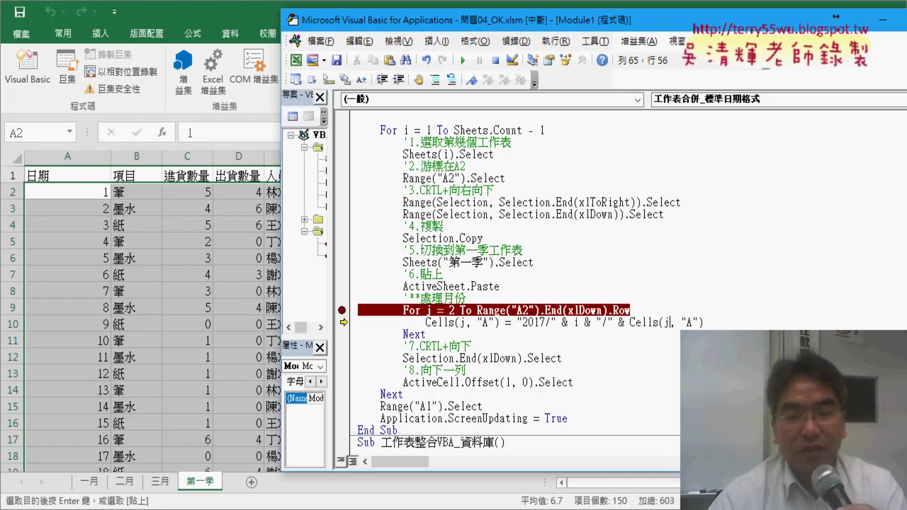
{"action": "left_click", "coordinate": [546, 322]}
{"action": "type", "text": "/"}
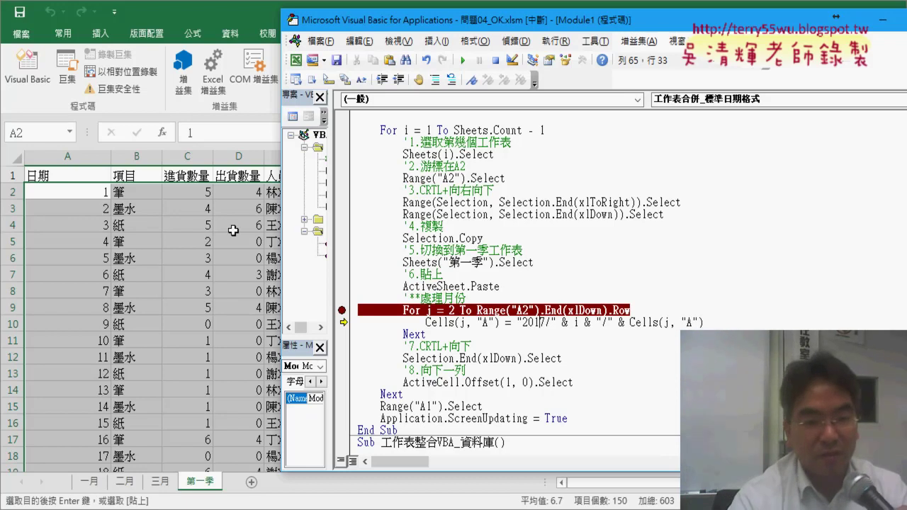
Step: Step the date line so A2 becomes 2017/1/1, then step through a few more rows
{"action": "key", "text": "F8"}
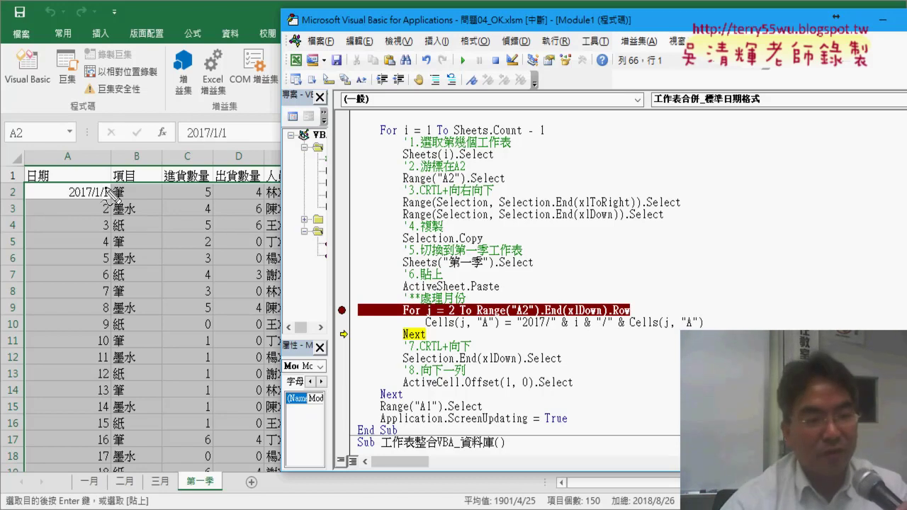
{"action": "mouse_move", "coordinate": [107, 202]}
{"action": "left_mouse_down"}
{"action": "mouse_move", "coordinate": [61, 193]}
{"action": "mouse_move", "coordinate": [116, 200]}
{"action": "left_mouse_up"}
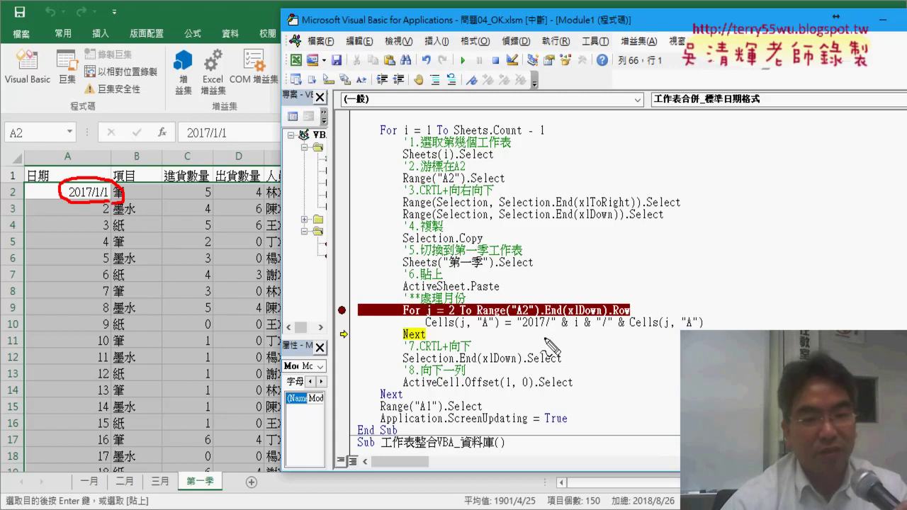
{"action": "left_click_drag", "start_coordinate": [518, 328], "coordinate": [666, 330]}
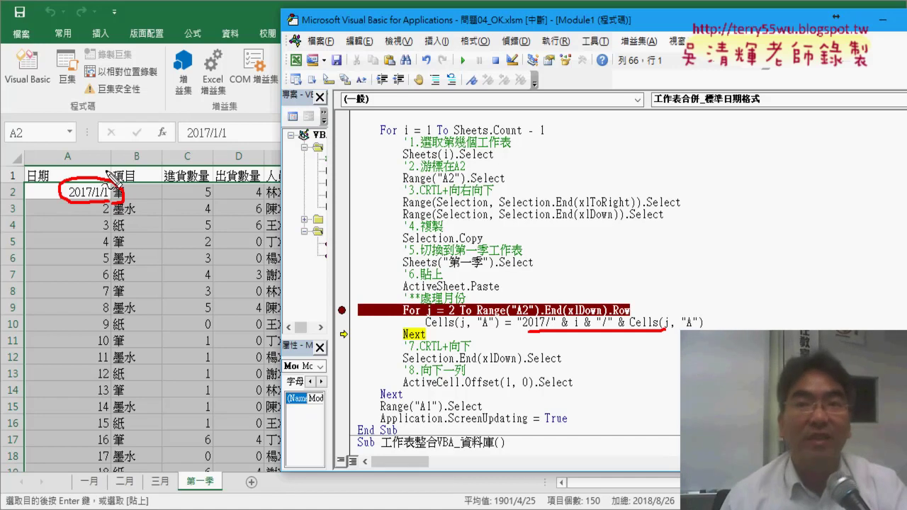
{"action": "key", "text": "Escape"}
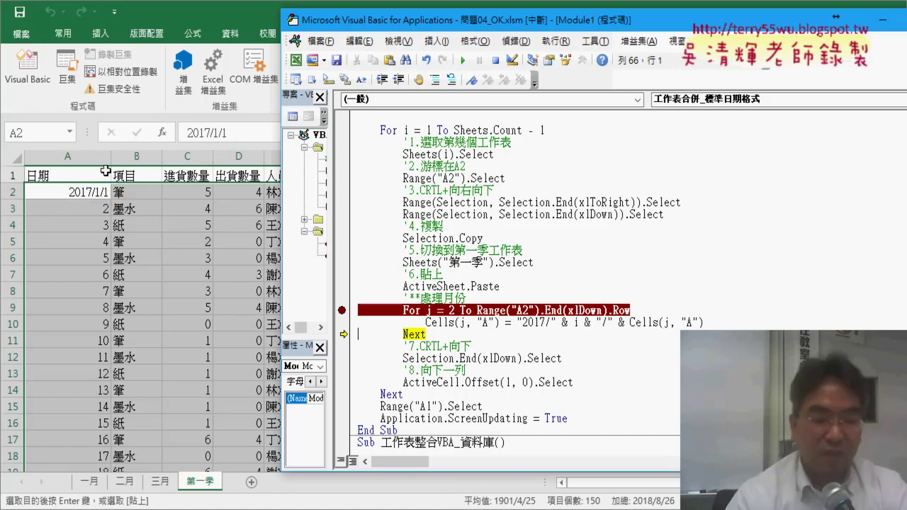
{"action": "key", "text": "F8"}
{"action": "key", "text": "F8"}
{"action": "key", "text": "F8"}
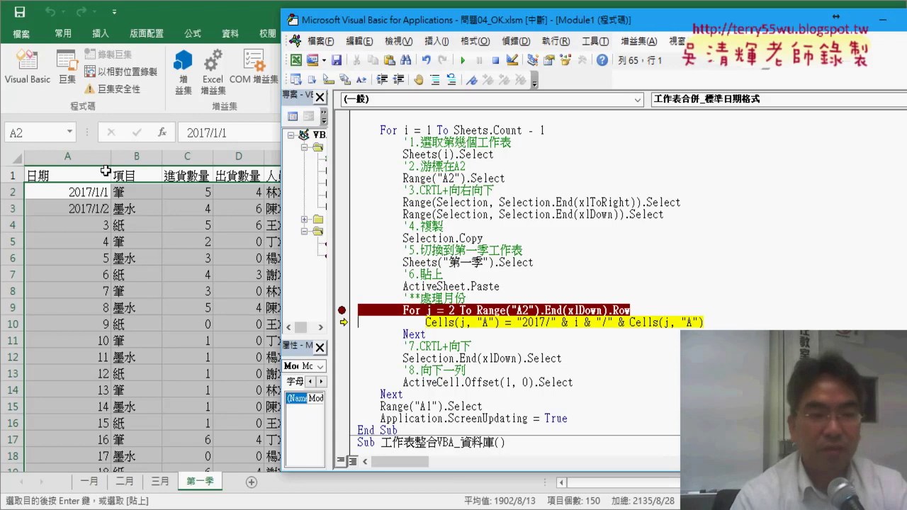
{"action": "key", "text": "F8"}
{"action": "key", "text": "F8"}
{"action": "key", "text": "F8"}
{"action": "key", "text": "F8"}
{"action": "key", "text": "F8"}
{"action": "key", "text": "F8"}
{"action": "key", "text": "F8"}
{"action": "key", "text": "F8"}
{"action": "key", "text": "F8"}
{"action": "key", "text": "F8"}
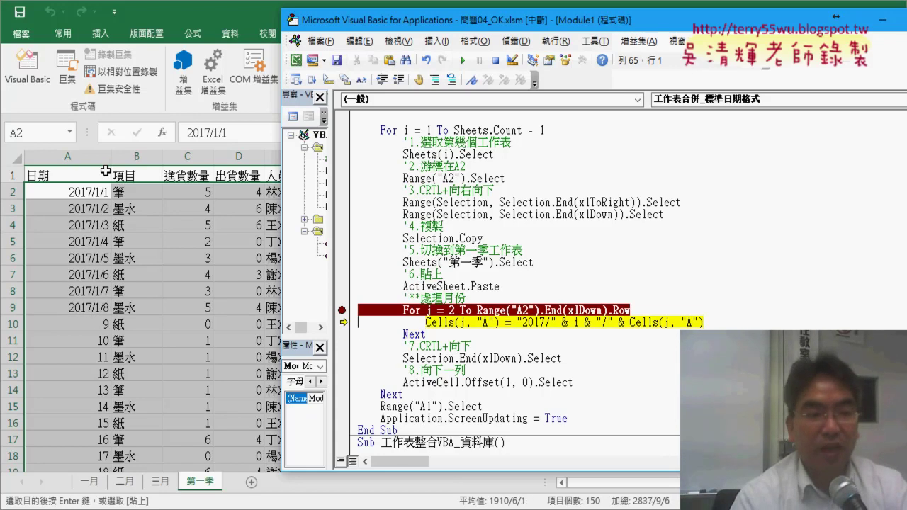
{"action": "key", "text": "F8"}
{"action": "key", "text": "F8"}
{"action": "key", "text": "F8"}
{"action": "key", "text": "F8"}
{"action": "key", "text": "F8"}
{"action": "key", "text": "F8"}
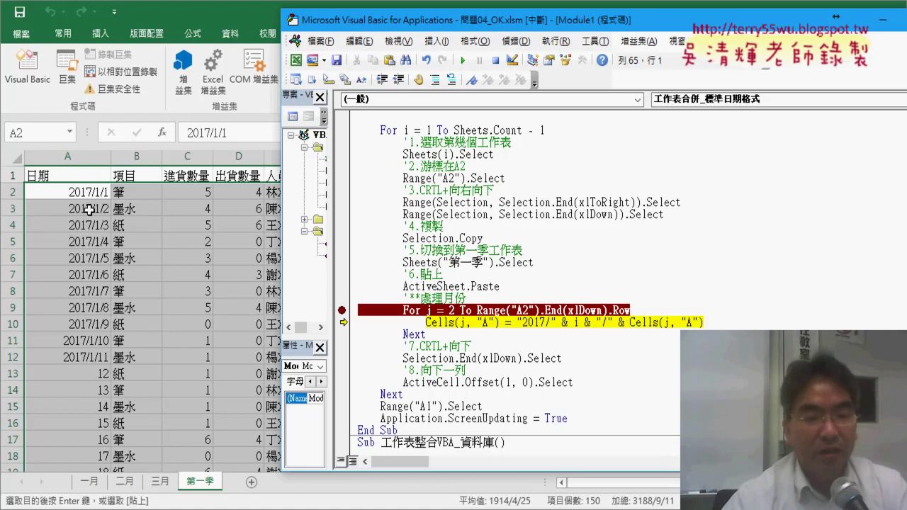
Step: Set a breakpoint after the date loop and run to it, converting January through 2017/1/30
{"action": "left_click", "coordinate": [343, 358]}
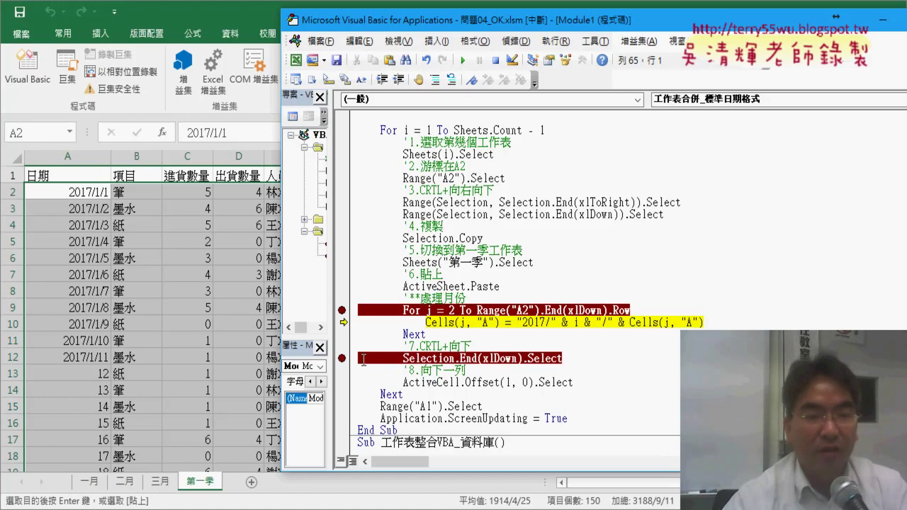
{"action": "left_click", "coordinate": [463, 61]}
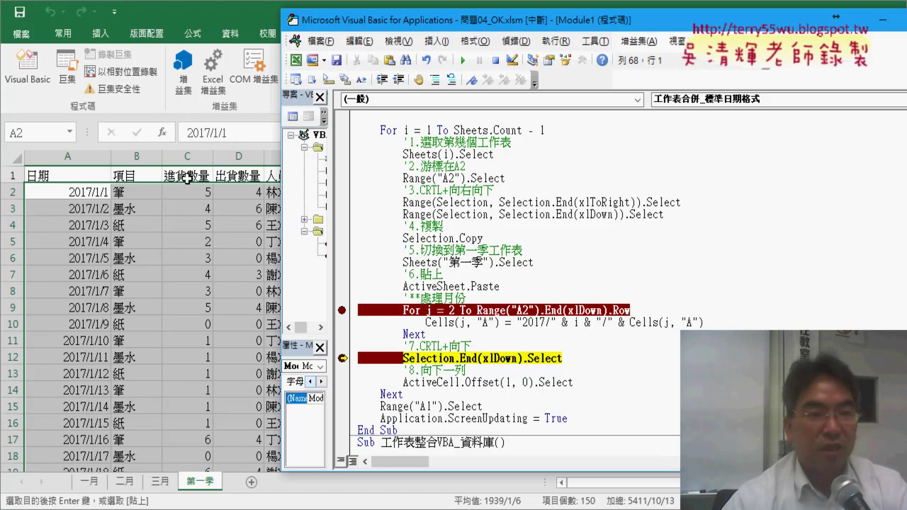
{"action": "left_click", "coordinate": [249, 1]}
Step: Step the macro into the February sheet, pasting its rows below January's, up to the date line
{"action": "scroll", "coordinate": [370, 306], "scroll_direction": "down", "scroll_amount": 6}
{"action": "scroll", "coordinate": [370, 306], "scroll_direction": "down", "scroll_amount": 1}
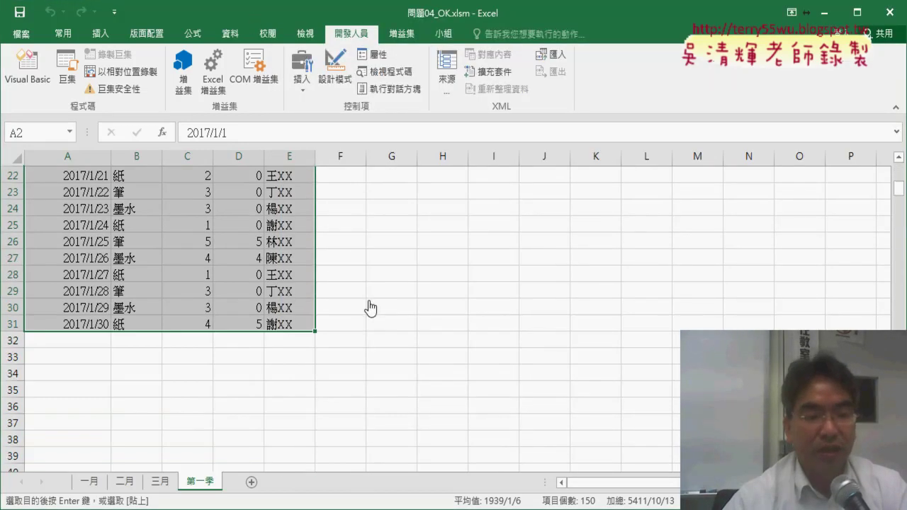
{"action": "scroll", "coordinate": [370, 306], "scroll_direction": "down", "scroll_amount": 1}
{"action": "left_click", "coordinate": [441, 464]}
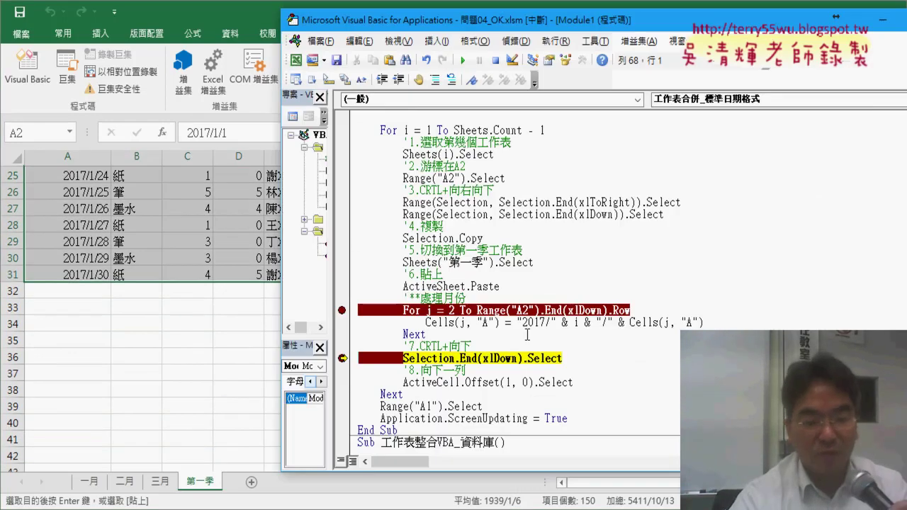
{"action": "key", "text": "F8"}
{"action": "key", "text": "F8"}
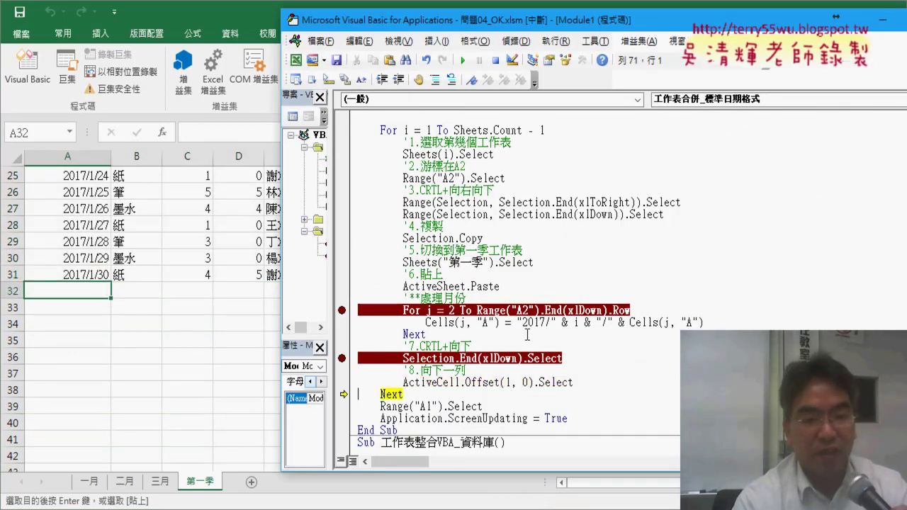
{"action": "key", "text": "F8"}
{"action": "key", "text": "F8"}
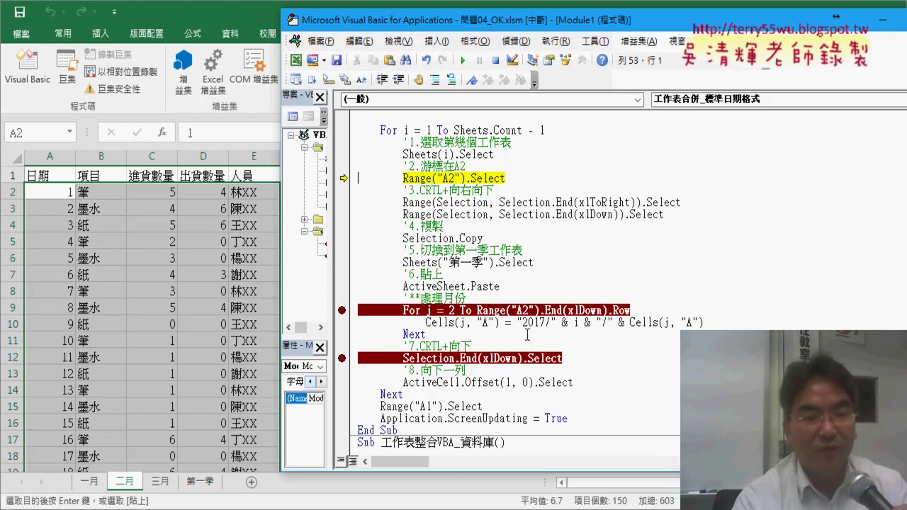
{"action": "key", "text": "F8"}
{"action": "key", "text": "F8"}
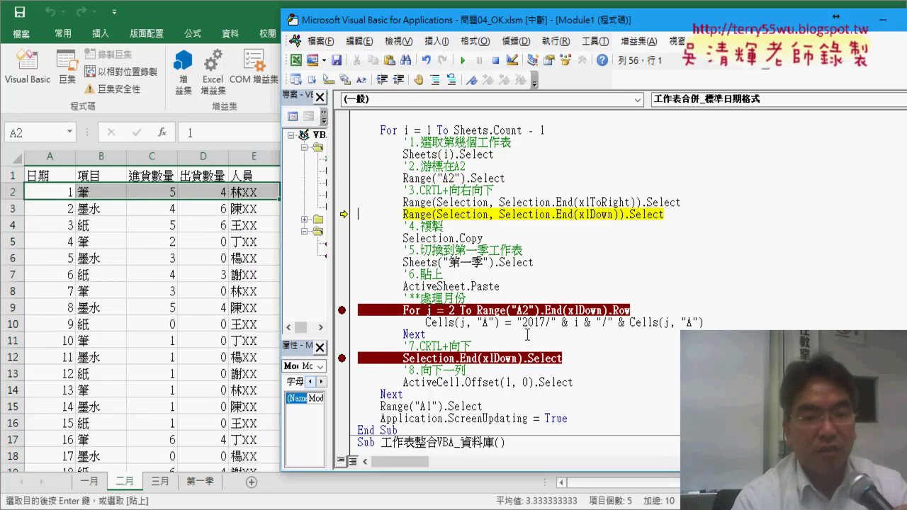
{"action": "key", "text": "F8"}
{"action": "key", "text": "F8"}
{"action": "key", "text": "F8"}
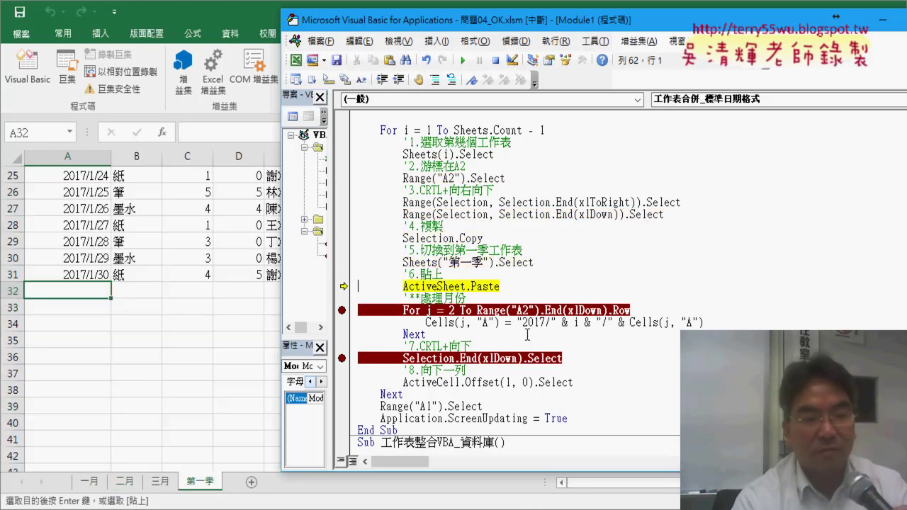
{"action": "key", "text": "F8"}
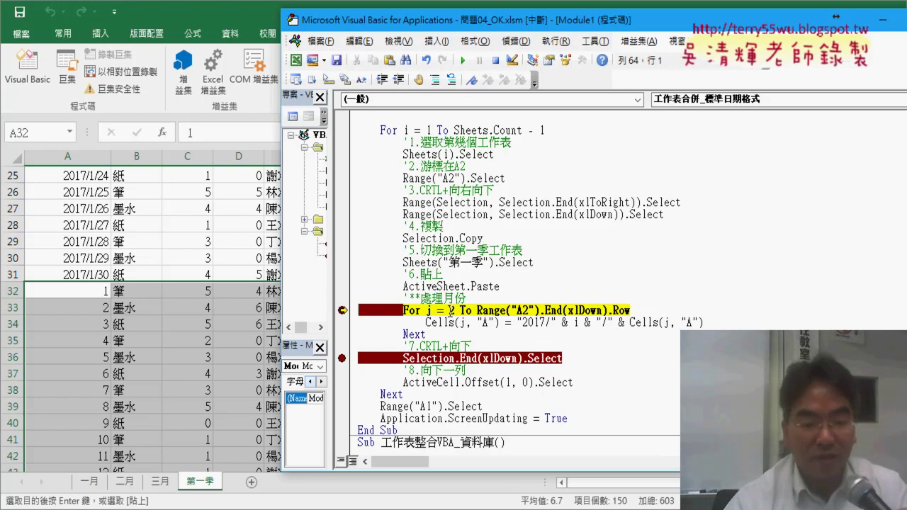
{"action": "key", "text": "F8"}
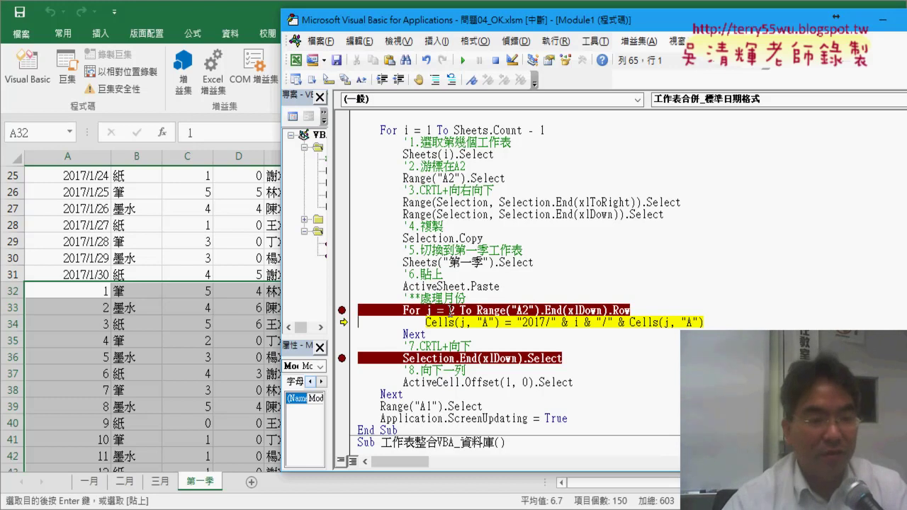
Step: Check the sheet, then run the date line so A2 wrongly becomes 2017/2/2017/01/01
{"action": "left_click", "coordinate": [91, 259]}
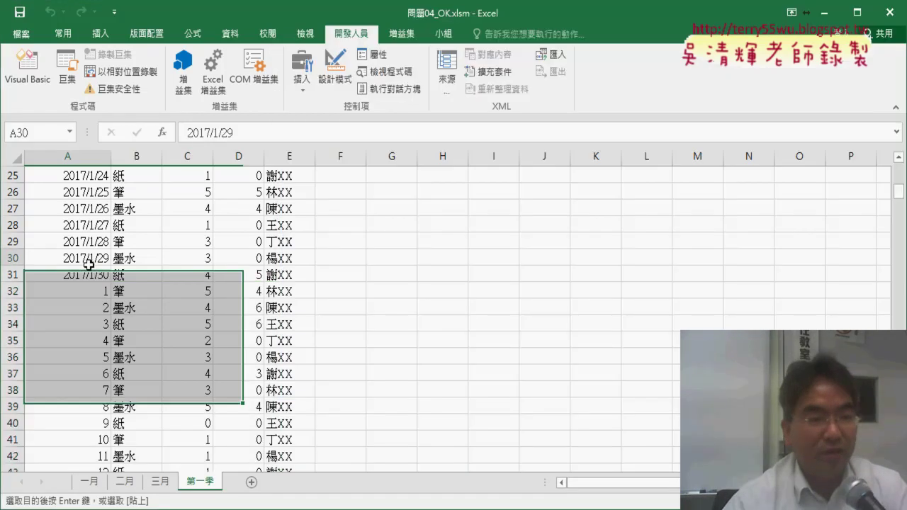
{"action": "scroll", "coordinate": [90, 266], "scroll_direction": "up", "scroll_amount": 6}
{"action": "scroll", "coordinate": [89, 266], "scroll_direction": "up", "scroll_amount": 2}
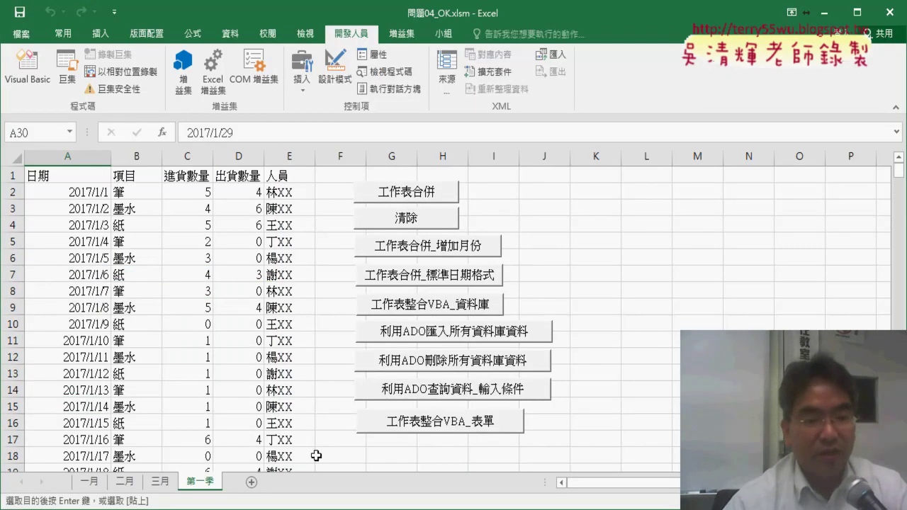
{"action": "left_click", "coordinate": [453, 435]}
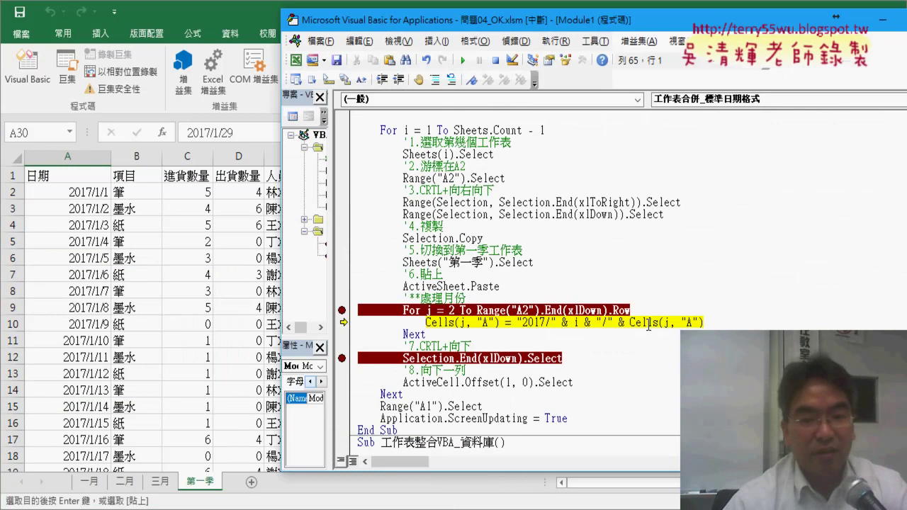
{"action": "mouse_move", "coordinate": [649, 322]}
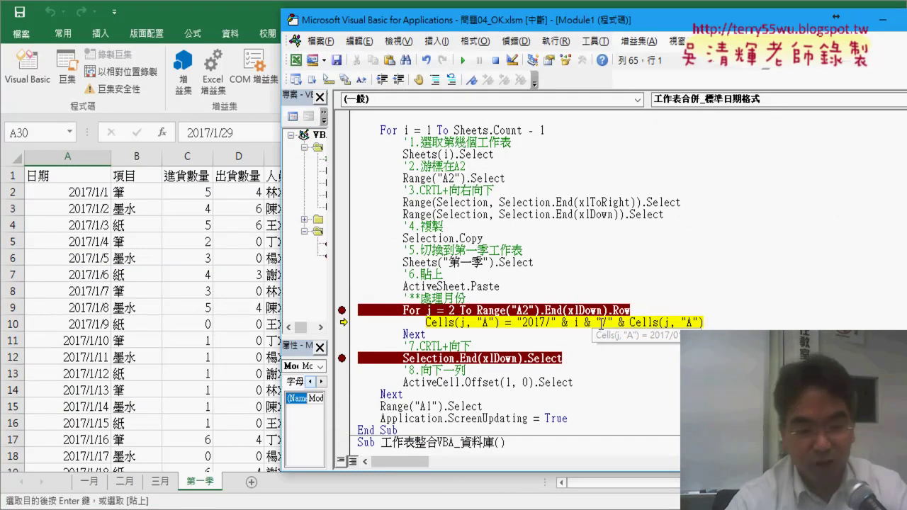
{"action": "key", "text": "F8"}
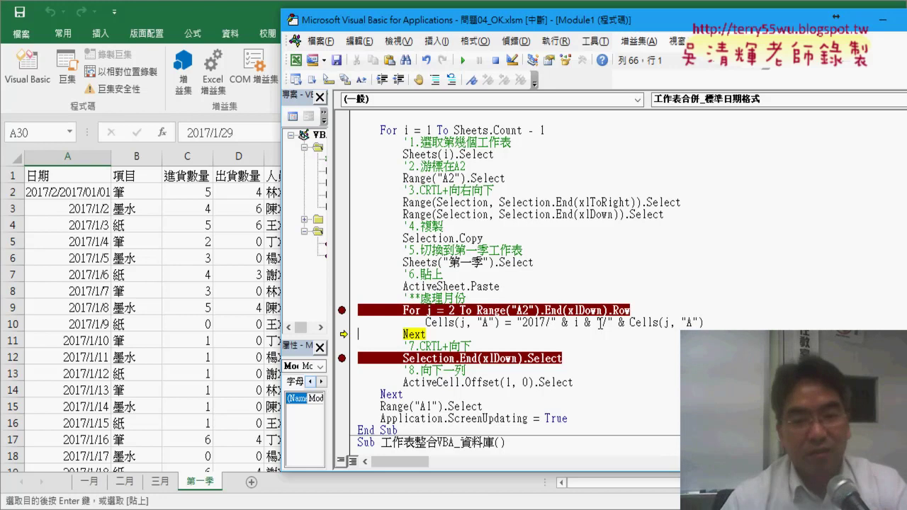
Step: Insert an indented line after the For j header, above the Cells date statement, and begin typing 'if'
{"action": "key", "text": "Up"}
{"action": "key", "text": "Up"}
{"action": "key", "text": "End"}
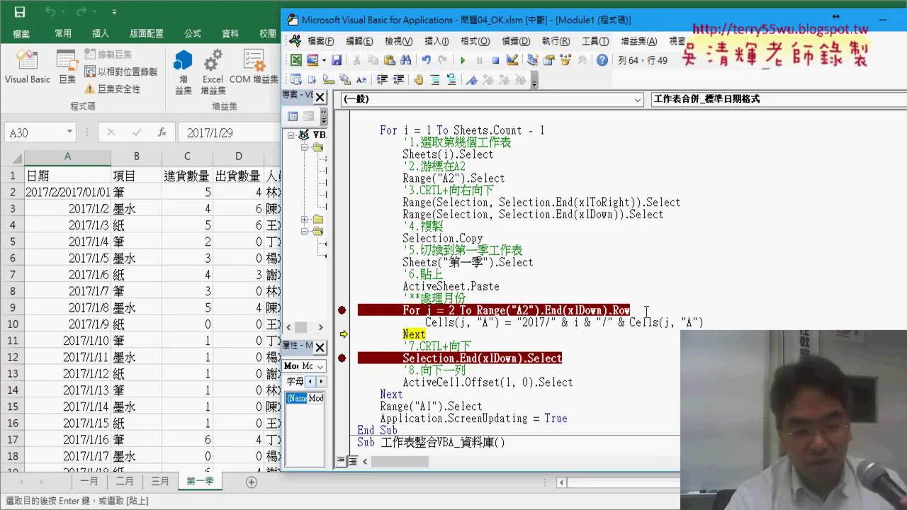
{"action": "key", "text": "Return"}
{"action": "key", "text": "Tab"}
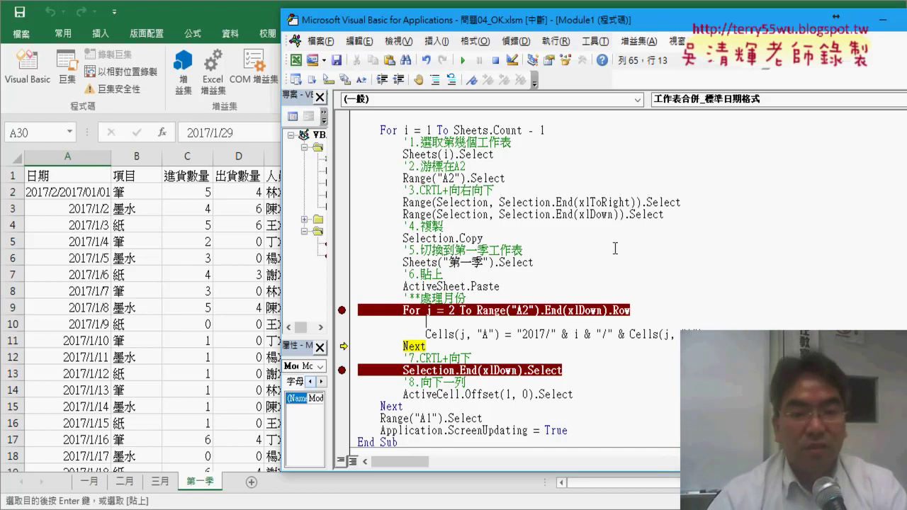
{"action": "type", "text": "if"}
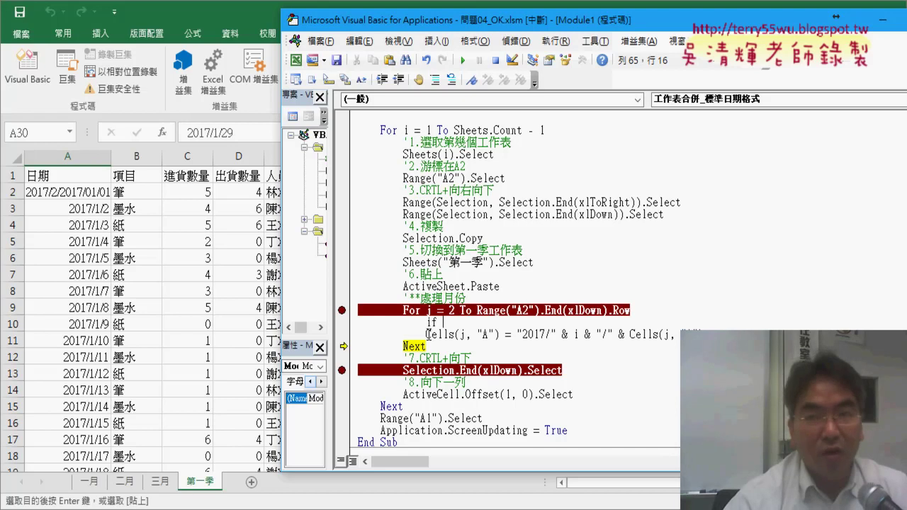
{"action": "left_click", "coordinate": [103, 290]}
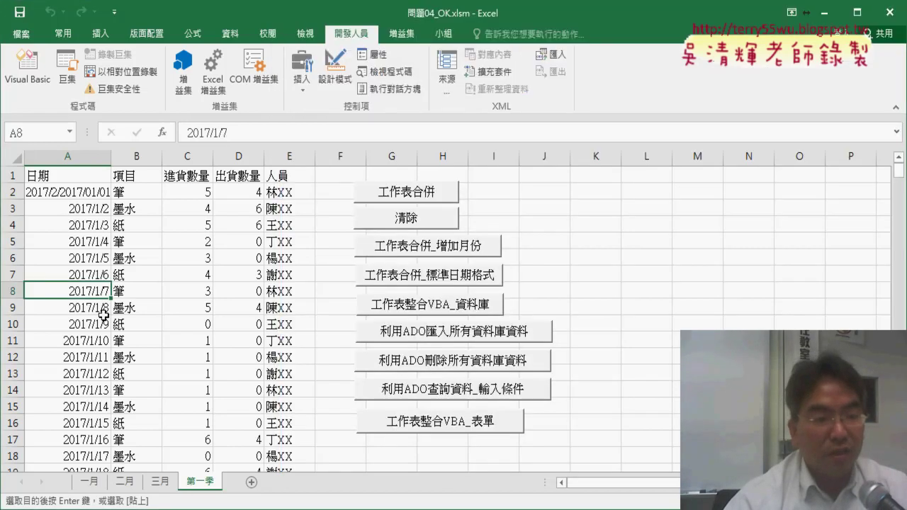
{"action": "scroll", "coordinate": [103, 297], "scroll_direction": "down", "scroll_amount": 6}
{"action": "scroll", "coordinate": [106, 319], "scroll_direction": "down", "scroll_amount": 3}
{"action": "left_click_drag", "start_coordinate": [99, 244], "coordinate": [98, 255]}
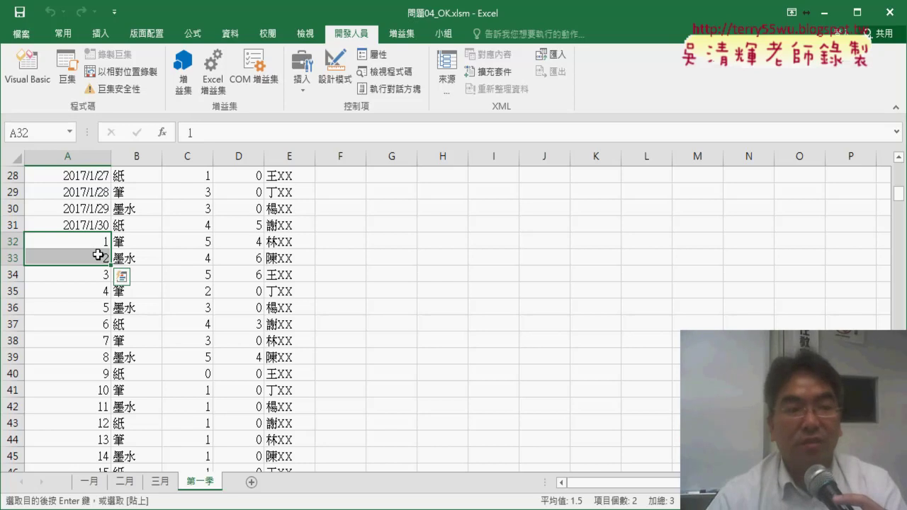
{"action": "left_click", "coordinate": [92, 228]}
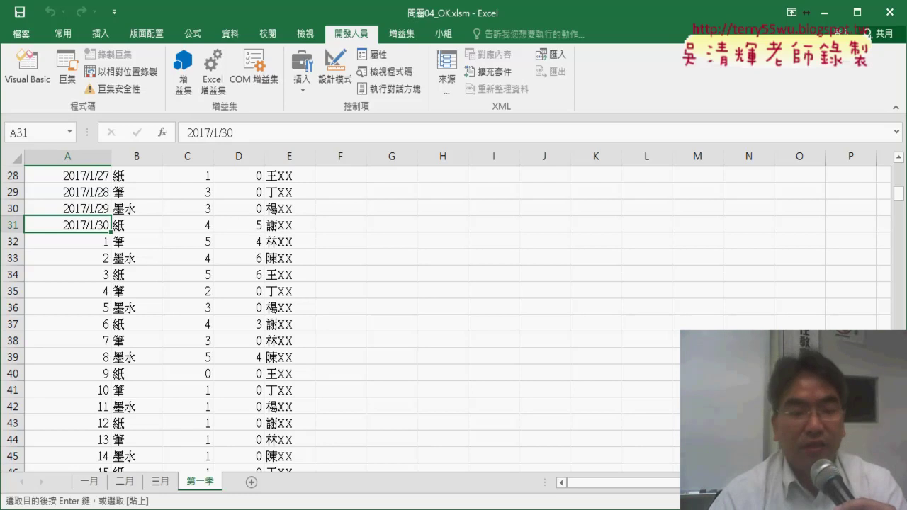
{"action": "mouse_move", "coordinate": [365, 509]}
{"action": "left_click", "coordinate": [450, 432]}
{"action": "type", "text": "if"}
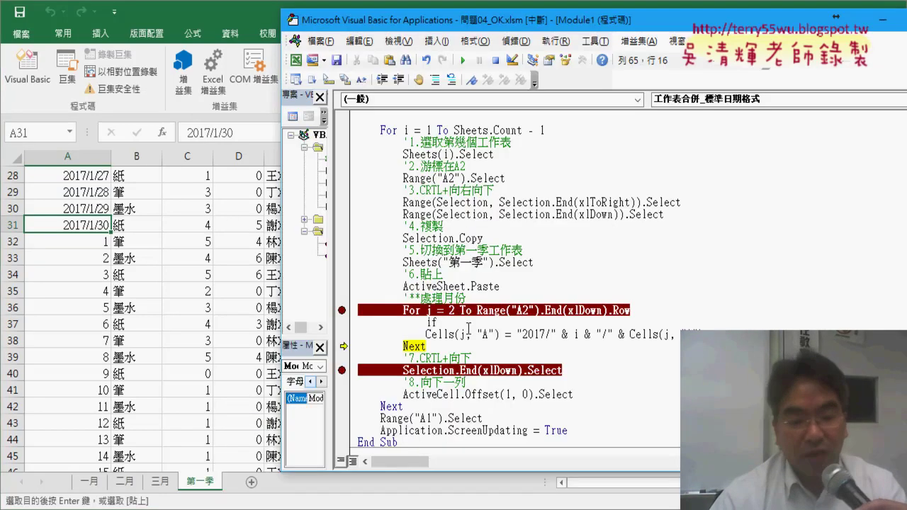
Step: Complete the condition line as If Len(Cells(j, "A")) < 3 Then
{"action": "type", "text": "le"}
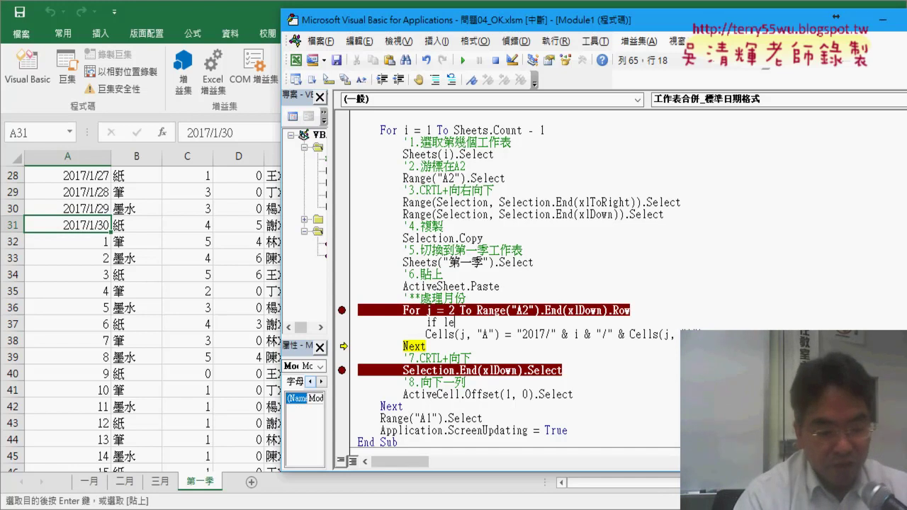
{"action": "type", "text": "n("}
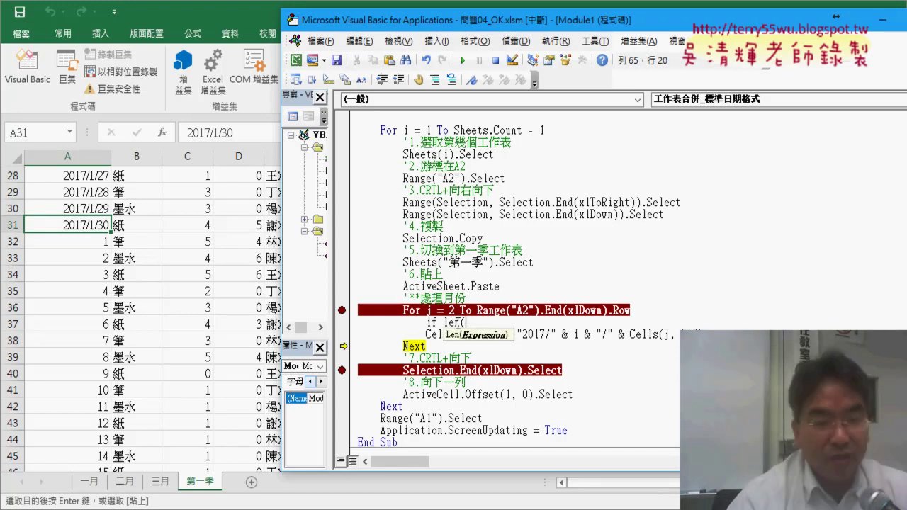
{"action": "left_click", "coordinate": [445, 335]}
{"action": "key", "text": "Return"}
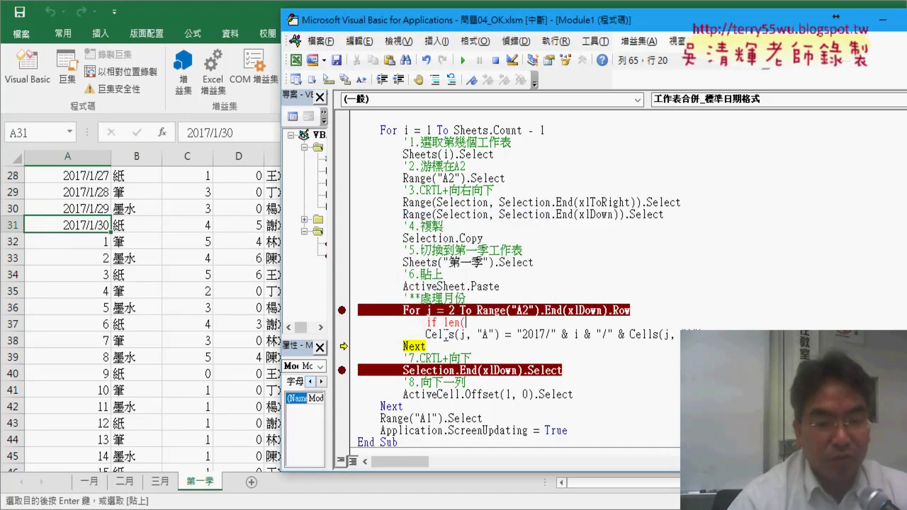
{"action": "mouse_move", "coordinate": [428, 333]}
{"action": "left_mouse_down"}
{"action": "mouse_move", "coordinate": [496, 333]}
{"action": "mouse_move", "coordinate": [431, 334]}
{"action": "left_mouse_up"}
{"action": "left_click", "coordinate": [488, 330]}
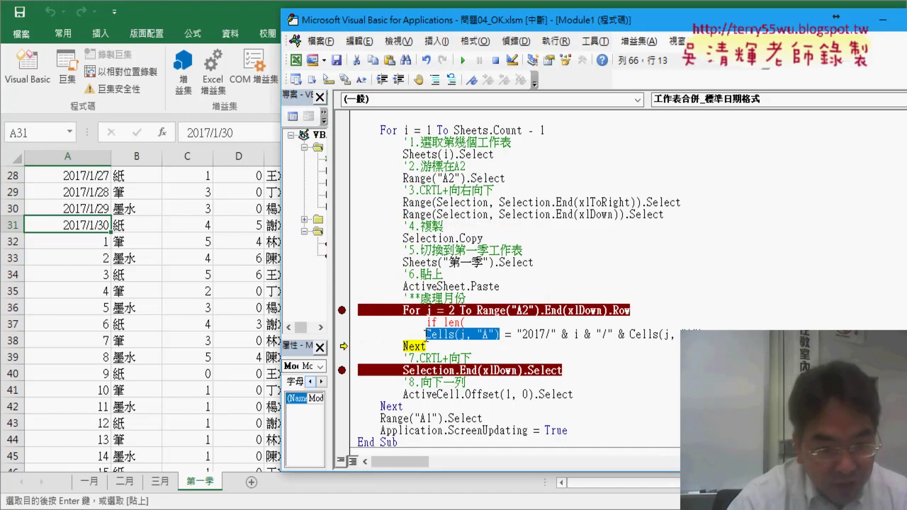
{"action": "left_click_drag", "start_coordinate": [469, 328], "coordinate": [468, 322]}
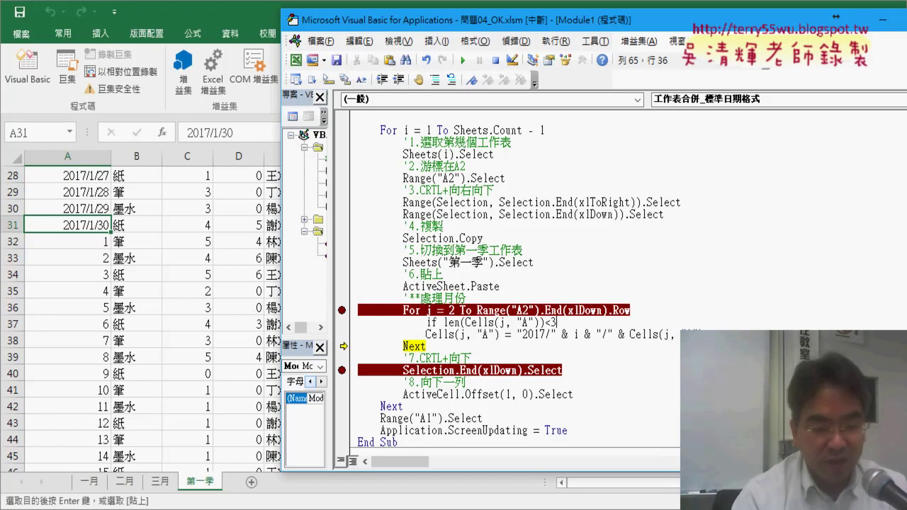
{"action": "type", "text": " the"}
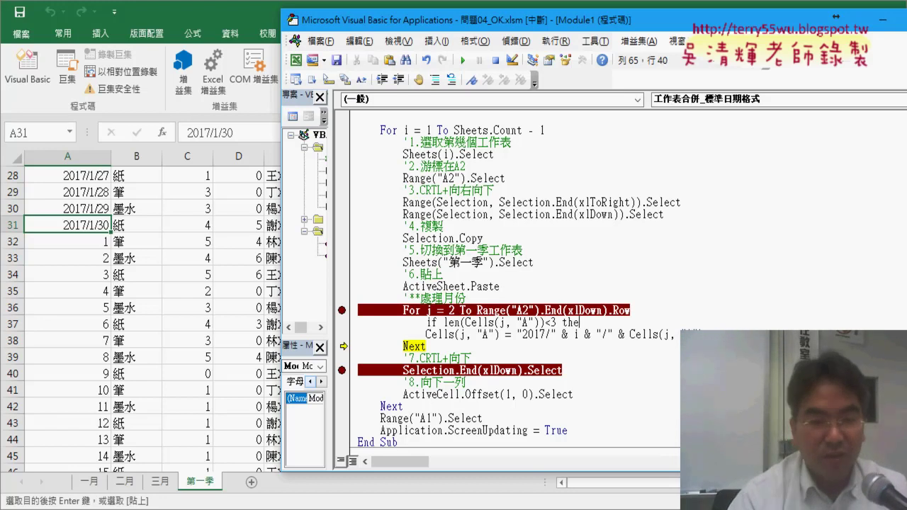
{"action": "type", "text": "n"}
{"action": "left_click", "coordinate": [586, 333]}
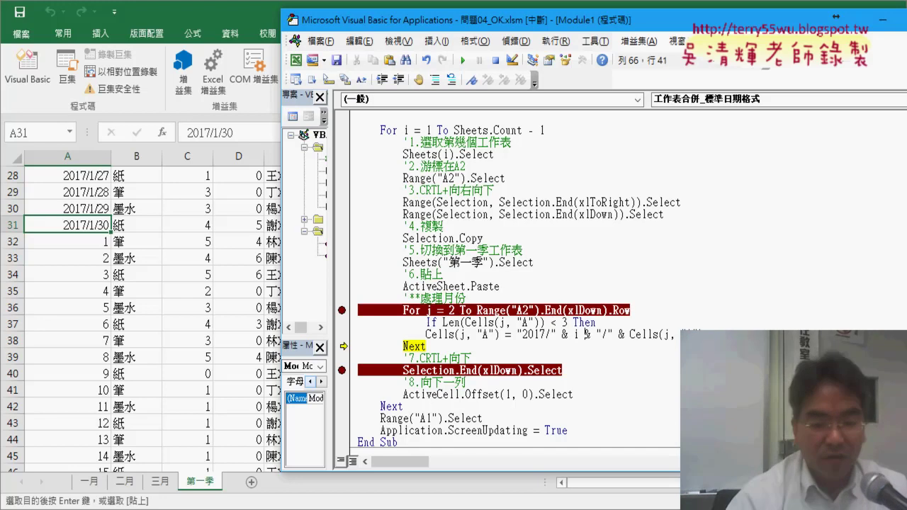
Step: Indent the date line, close the block with End If, and step onto the If line
{"action": "key", "text": "Tab"}
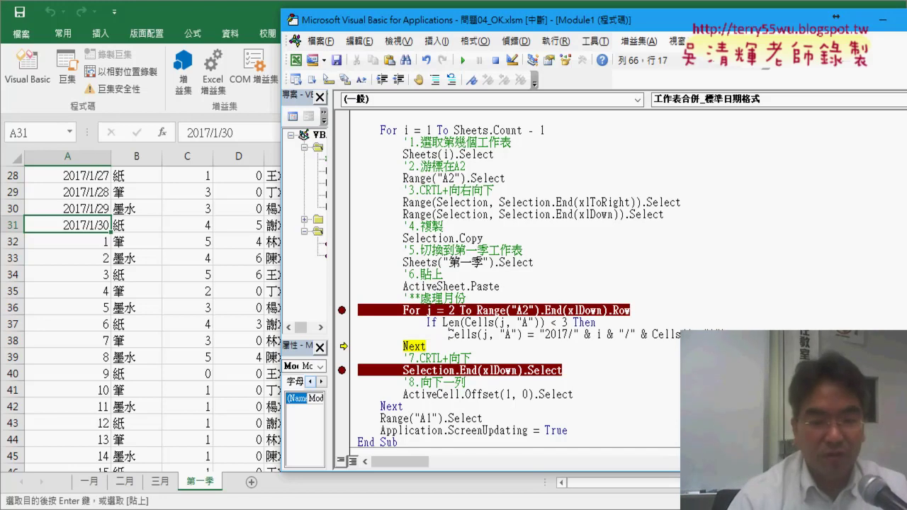
{"action": "key", "text": "Return"}
{"action": "type", "text": "end"}
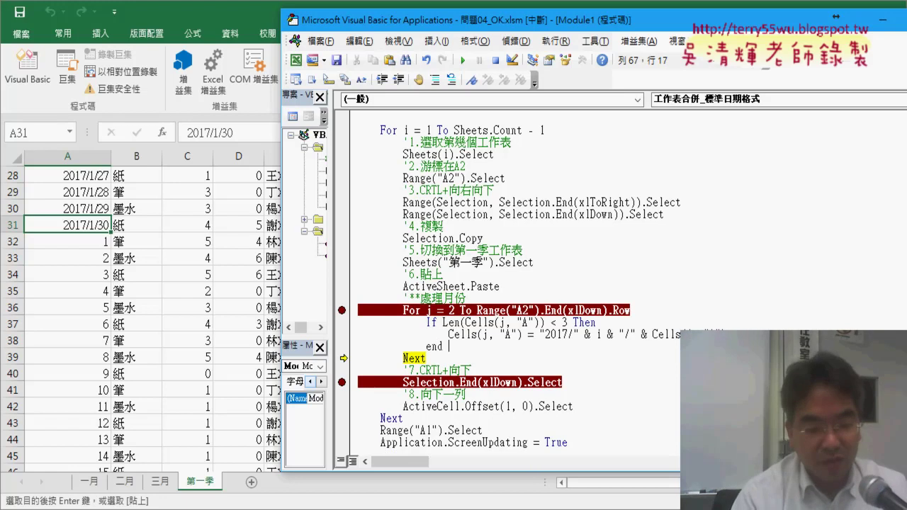
{"action": "type", "text": "if"}
{"action": "left_click", "coordinate": [459, 334]}
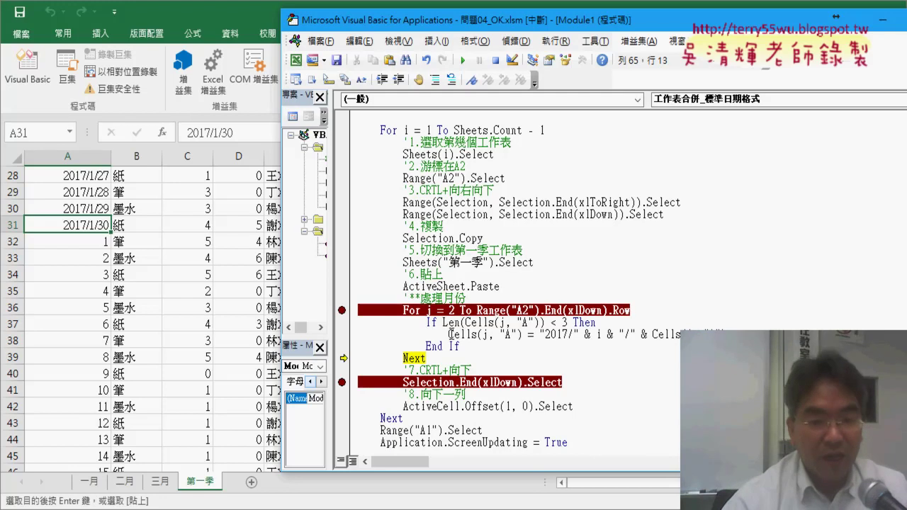
{"action": "left_click_drag", "start_coordinate": [443, 322], "coordinate": [568, 323]}
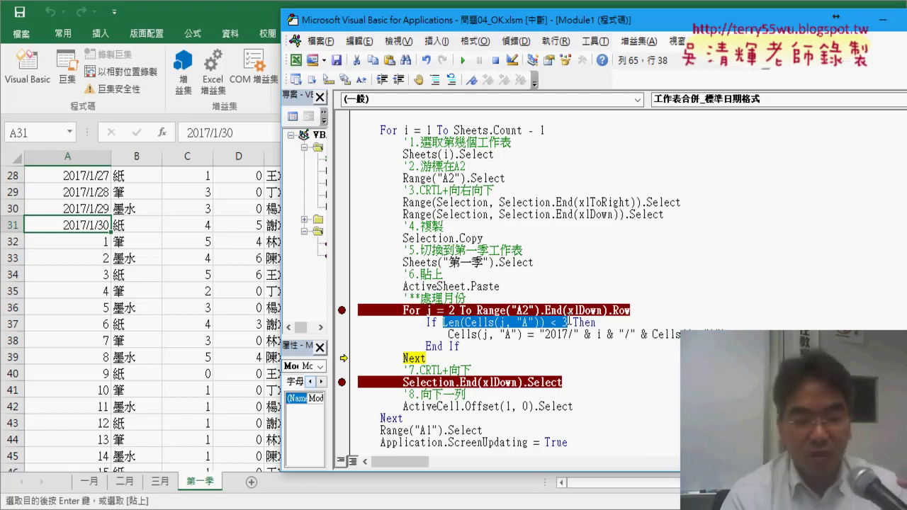
{"action": "key", "text": "F8"}
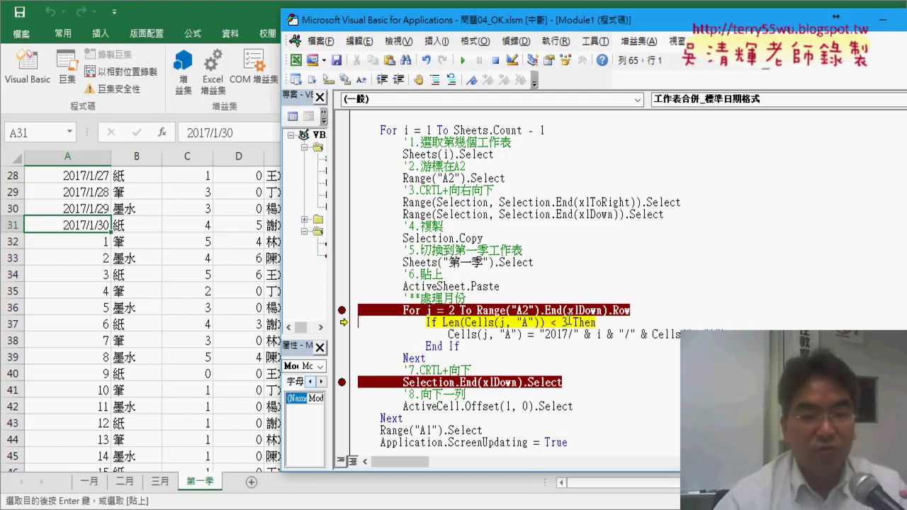
Step: Check the worksheet, then inspect the current Cells(j, "A") value in the paused code
{"action": "left_click", "coordinate": [91, 226]}
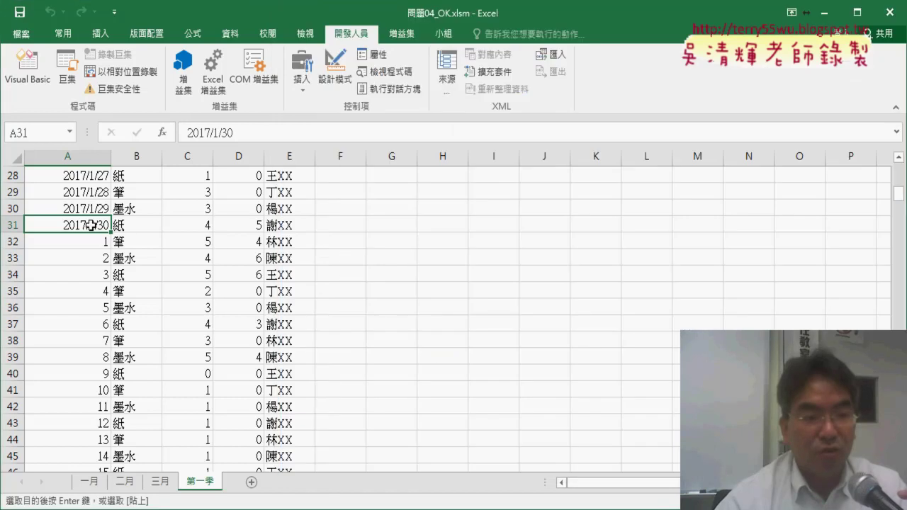
{"action": "scroll", "coordinate": [91, 226], "scroll_direction": "up", "scroll_amount": 6}
{"action": "scroll", "coordinate": [90, 224], "scroll_direction": "up", "scroll_amount": 2}
{"action": "scroll", "coordinate": [88, 220], "scroll_direction": "up", "scroll_amount": 1}
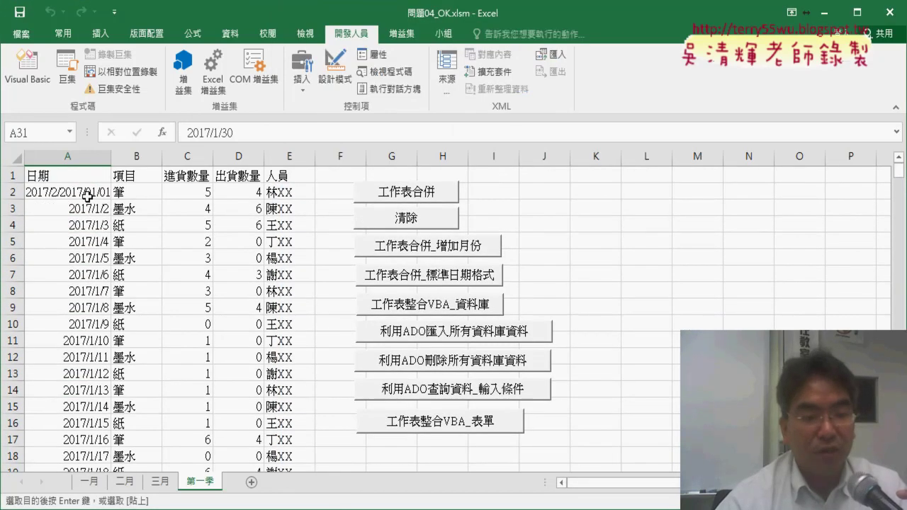
{"action": "left_click", "coordinate": [453, 439]}
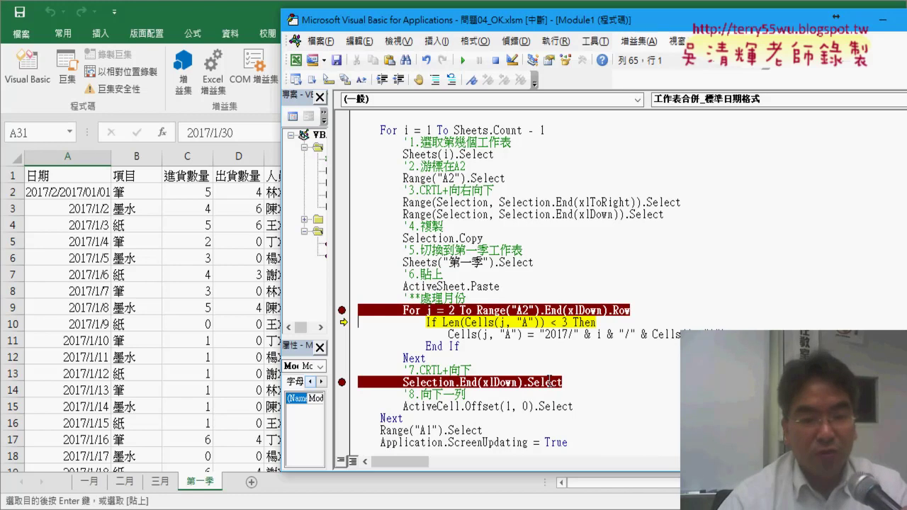
{"action": "mouse_move", "coordinate": [480, 327]}
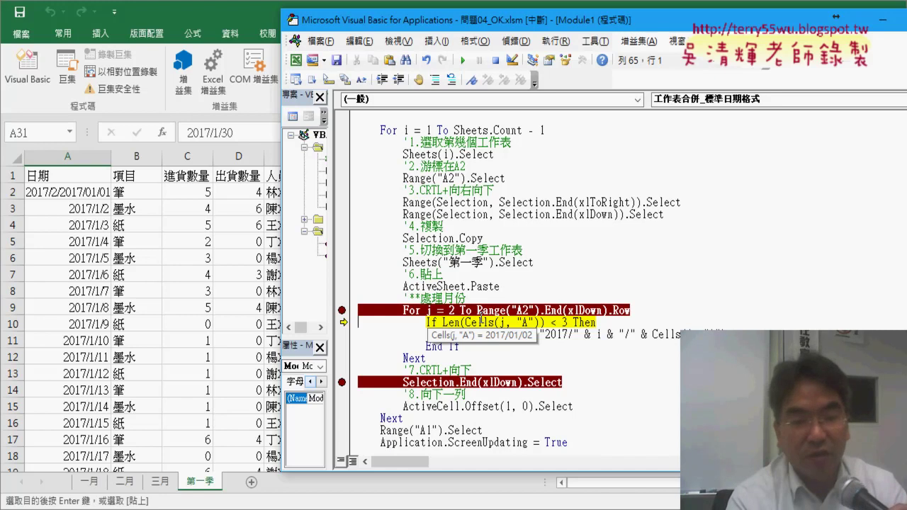
Step: Step through several If Len passes, skipping the full 2017/1/2 date, and review the sheet
{"action": "key", "text": "F8"}
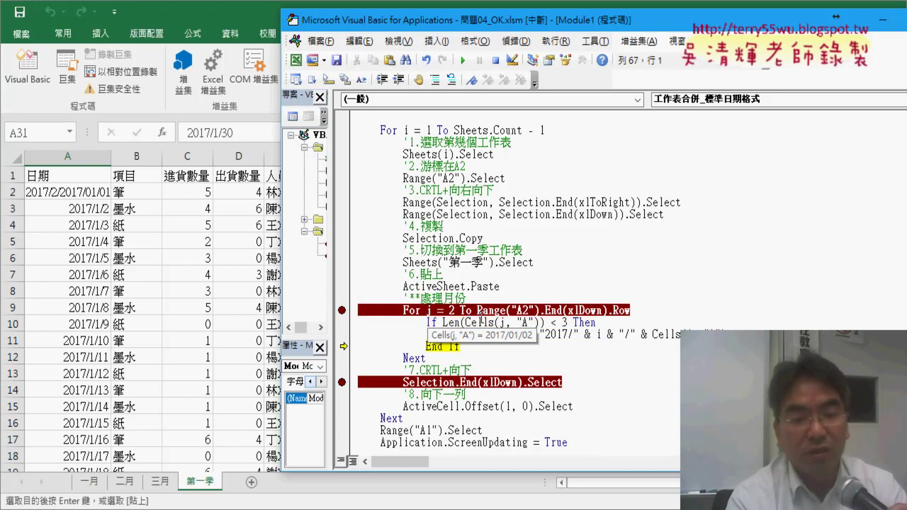
{"action": "key", "text": "F8"}
{"action": "key", "text": "F8"}
{"action": "key", "text": "F8"}
{"action": "key", "text": "F8"}
{"action": "key", "text": "F8"}
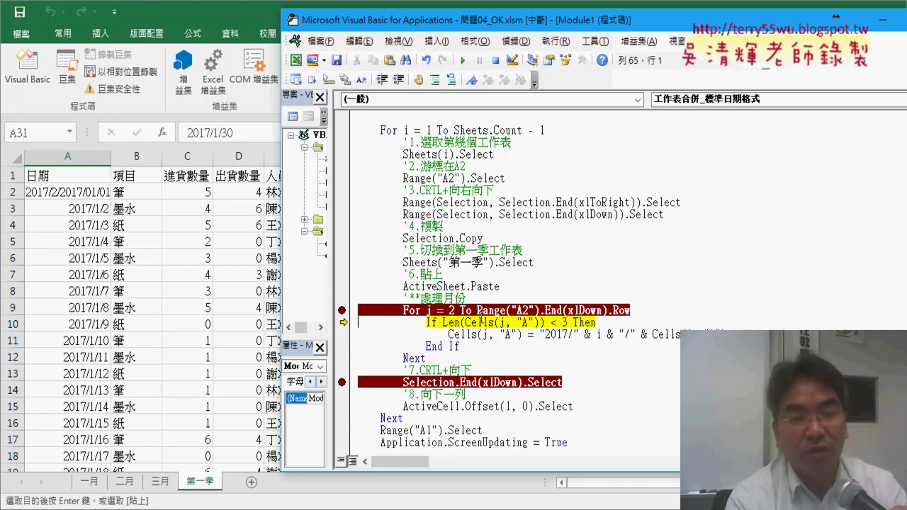
{"action": "key", "text": "F8"}
{"action": "key", "text": "F8"}
{"action": "key", "text": "F8"}
{"action": "key", "text": "F8"}
{"action": "key", "text": "F8"}
{"action": "key", "text": "F8"}
{"action": "key", "text": "F8"}
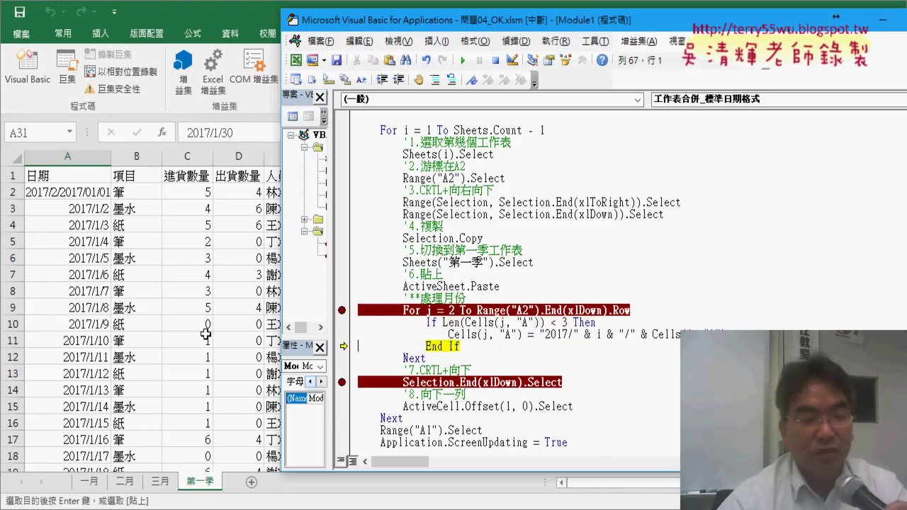
{"action": "key", "text": "F5"}
{"action": "scroll", "coordinate": [99, 382], "scroll_direction": "down", "scroll_amount": 3}
{"action": "scroll", "coordinate": [98, 382], "scroll_direction": "down", "scroll_amount": 4}
{"action": "scroll", "coordinate": [127, 378], "scroll_direction": "down", "scroll_amount": 2}
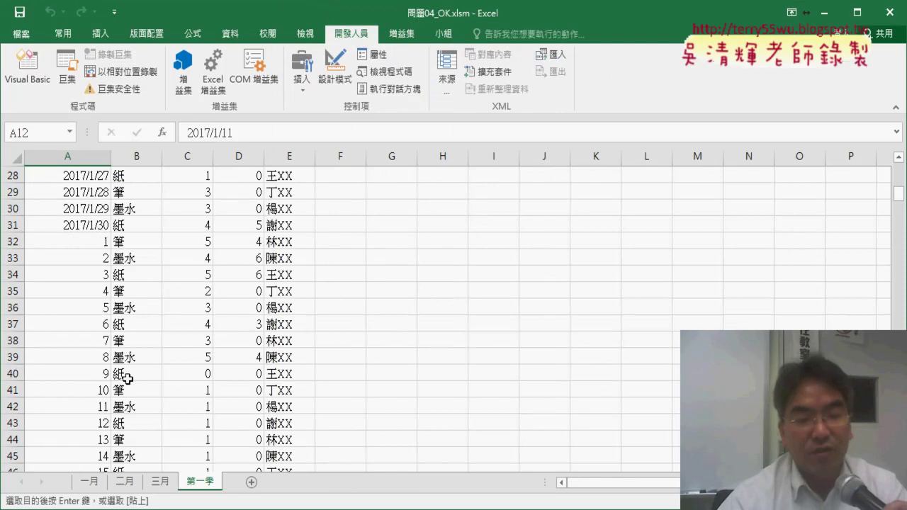
{"action": "left_click", "coordinate": [443, 453]}
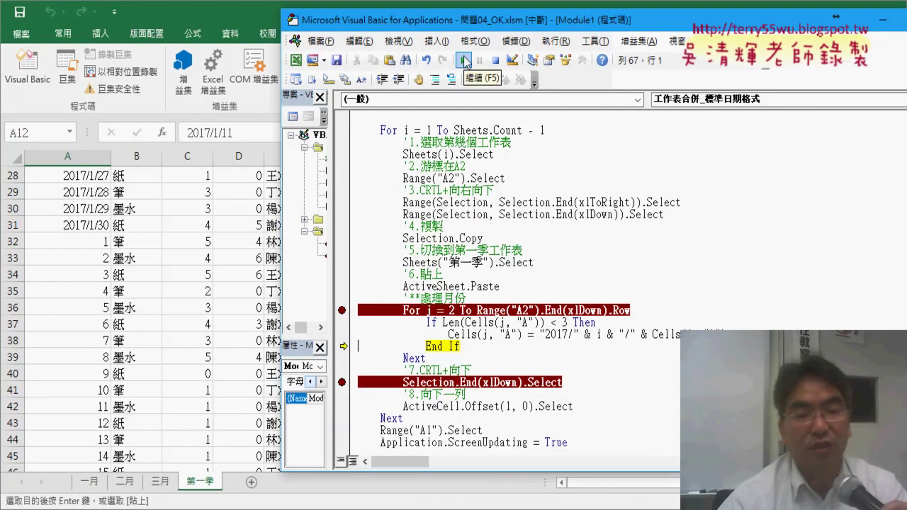
Step: Clear the Selection.End and For j breakpoints and let the macro run to completion
{"action": "left_click", "coordinate": [464, 61]}
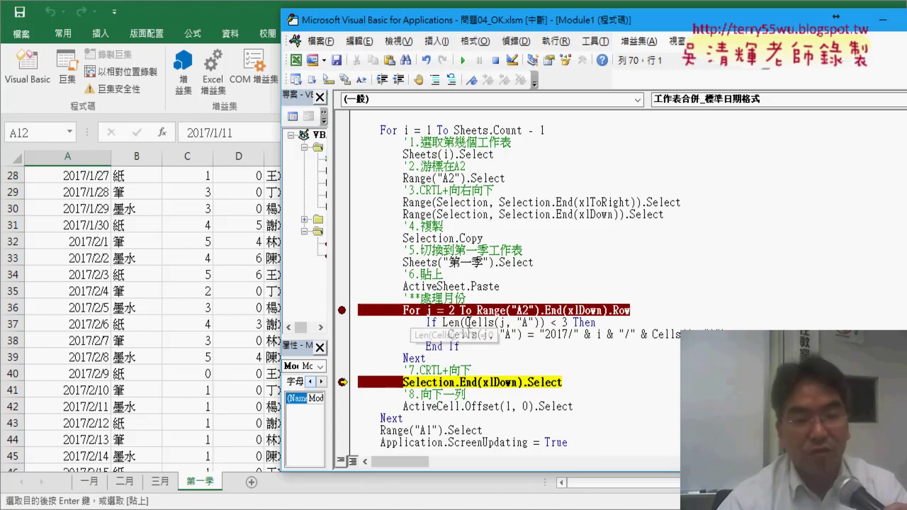
{"action": "left_click", "coordinate": [342, 382]}
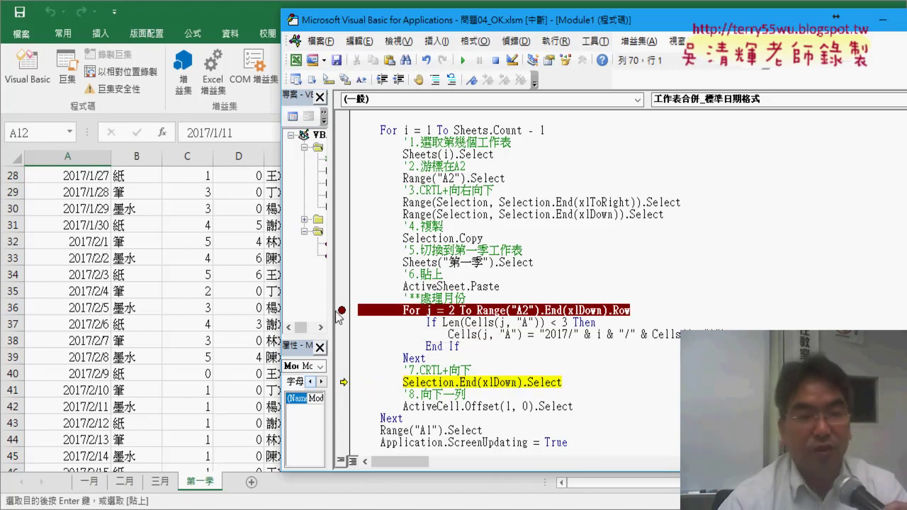
{"action": "left_click", "coordinate": [341, 311]}
{"action": "left_click", "coordinate": [464, 61]}
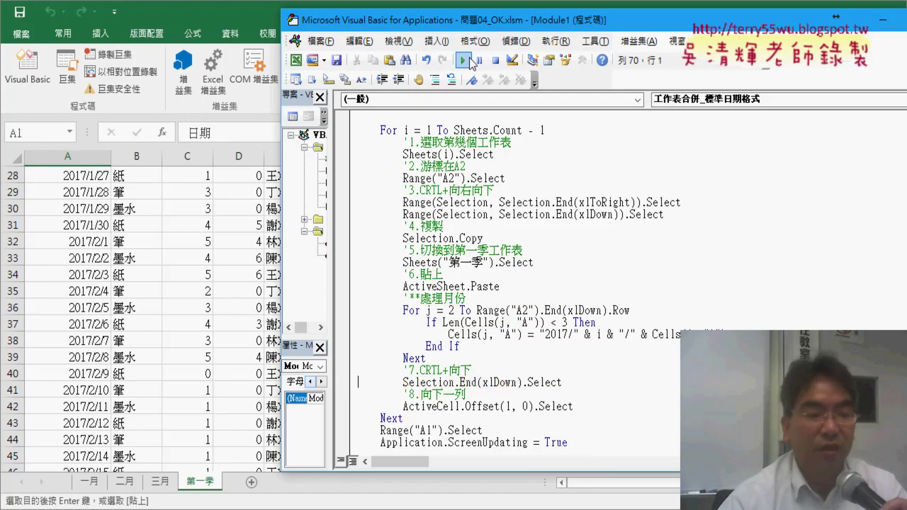
Step: On the worksheet, scroll through the merged dates and select the invalid 2017/2/29 cell A60
{"action": "left_click", "coordinate": [90, 333]}
{"action": "scroll", "coordinate": [96, 347], "scroll_direction": "down", "scroll_amount": 3}
{"action": "scroll", "coordinate": [96, 347], "scroll_direction": "down", "scroll_amount": 2}
{"action": "scroll", "coordinate": [96, 347], "scroll_direction": "down", "scroll_amount": 4}
{"action": "scroll", "coordinate": [96, 347], "scroll_direction": "down", "scroll_amount": 2}
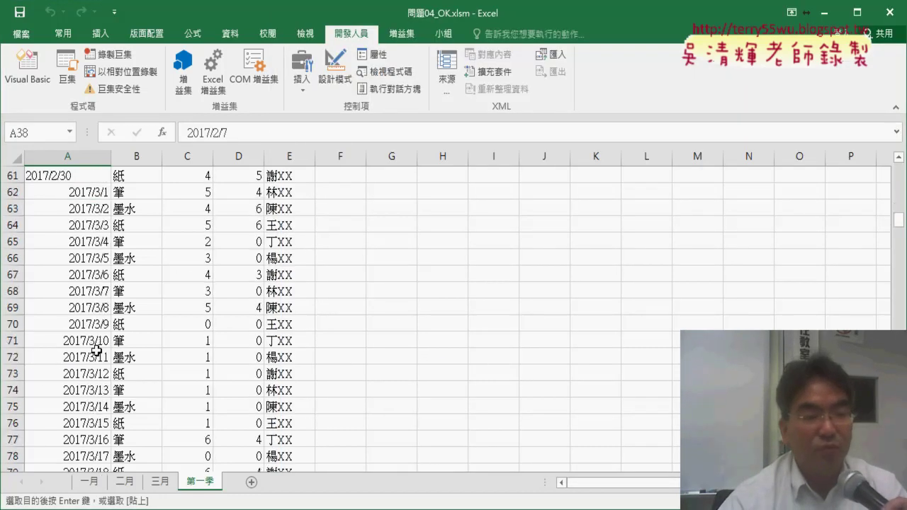
{"action": "scroll", "coordinate": [96, 349], "scroll_direction": "down", "scroll_amount": 2}
{"action": "scroll", "coordinate": [96, 349], "scroll_direction": "down", "scroll_amount": 4}
{"action": "scroll", "coordinate": [95, 349], "scroll_direction": "down", "scroll_amount": 2}
{"action": "scroll", "coordinate": [96, 349], "scroll_direction": "up", "scroll_amount": 5}
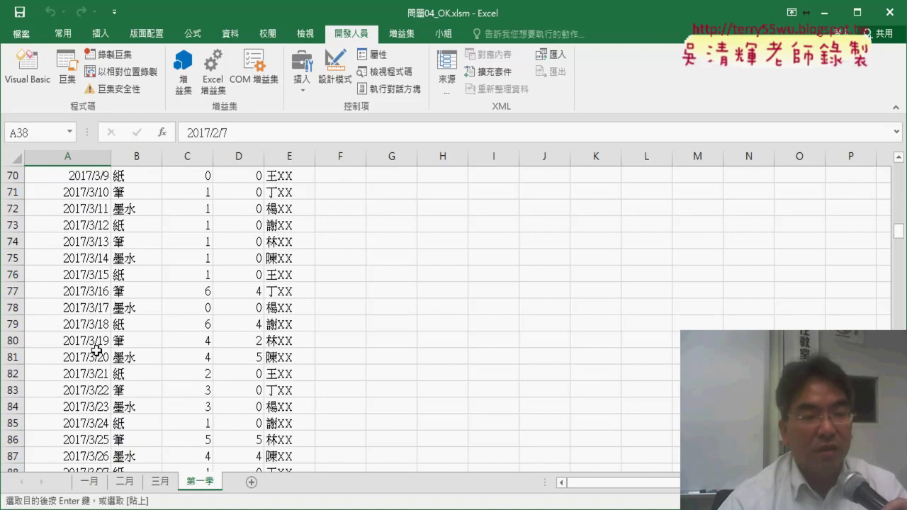
{"action": "scroll", "coordinate": [96, 350], "scroll_direction": "up", "scroll_amount": 5}
{"action": "scroll", "coordinate": [96, 350], "scroll_direction": "up", "scroll_amount": 1}
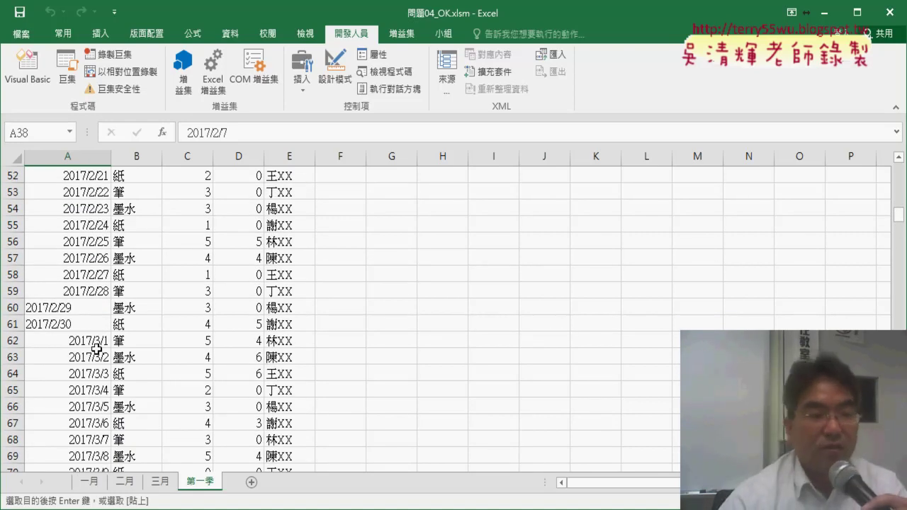
{"action": "left_click", "coordinate": [92, 308]}
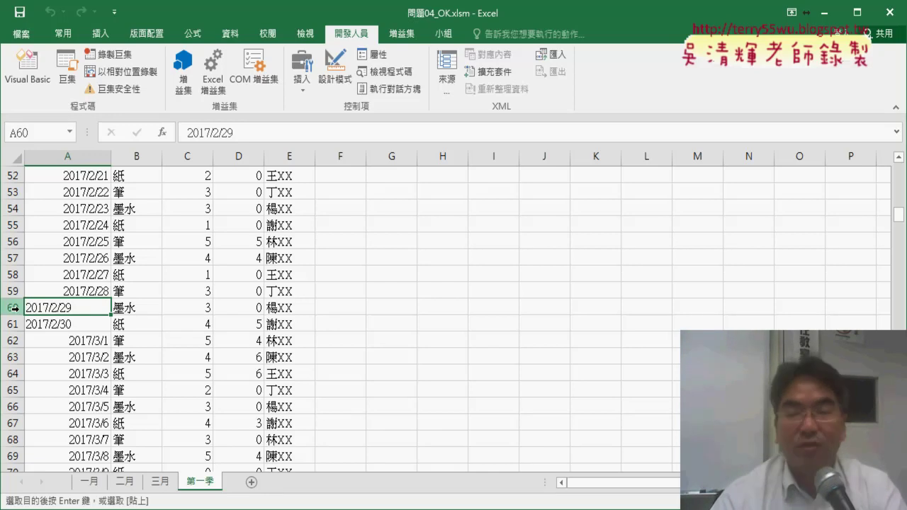
{"action": "left_click_drag", "start_coordinate": [12, 307], "coordinate": [13, 321]}
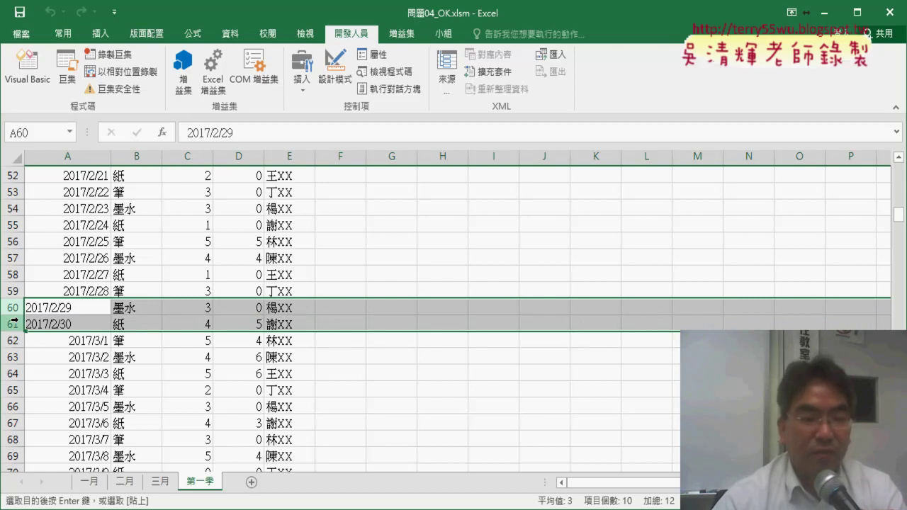
{"action": "right_click", "coordinate": [149, 307]}
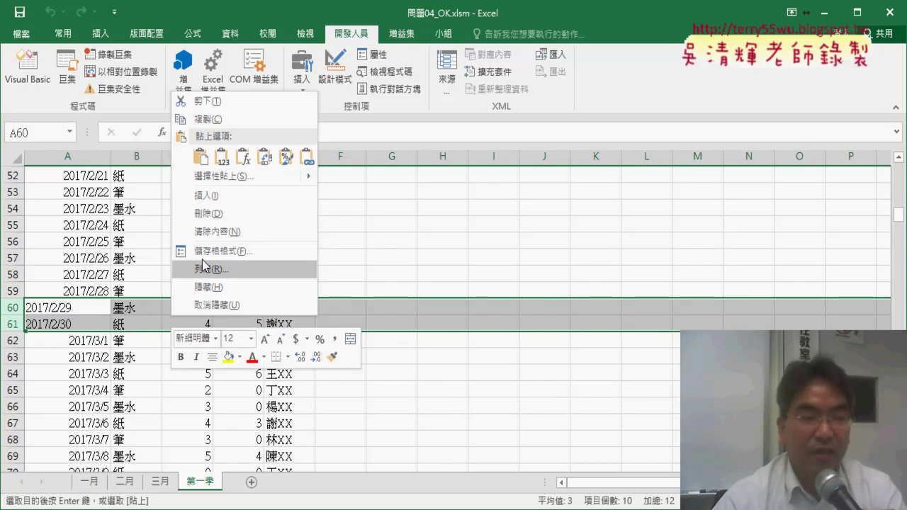
{"action": "left_click", "coordinate": [204, 213]}
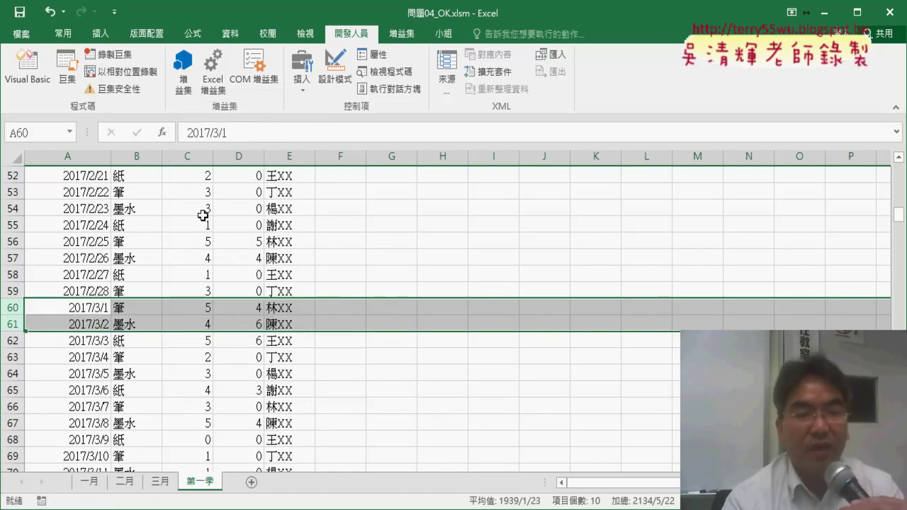
{"action": "key", "text": "ctrl+z"}
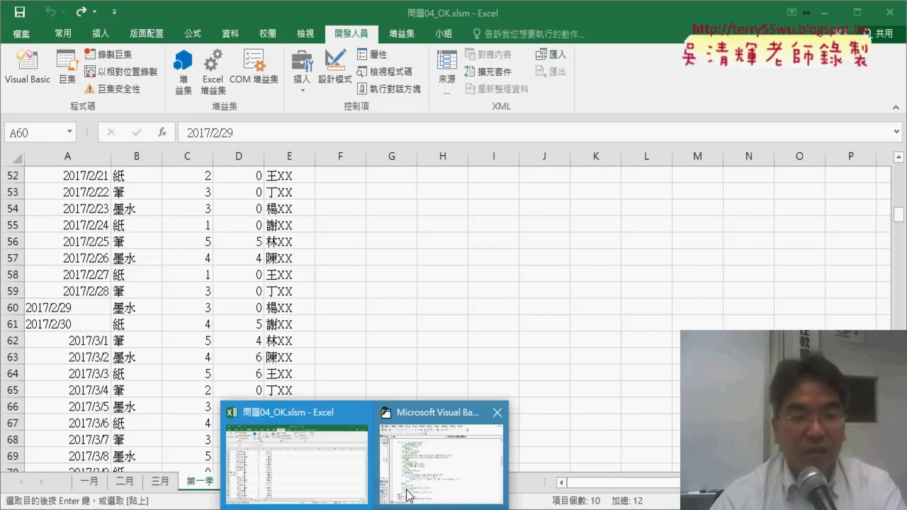
Step: In the macro code, highlight the 處理月份 comment, the Len(Cells(j, "A")) < 3 condition and the 2017 date expression
{"action": "left_click", "coordinate": [545, 433]}
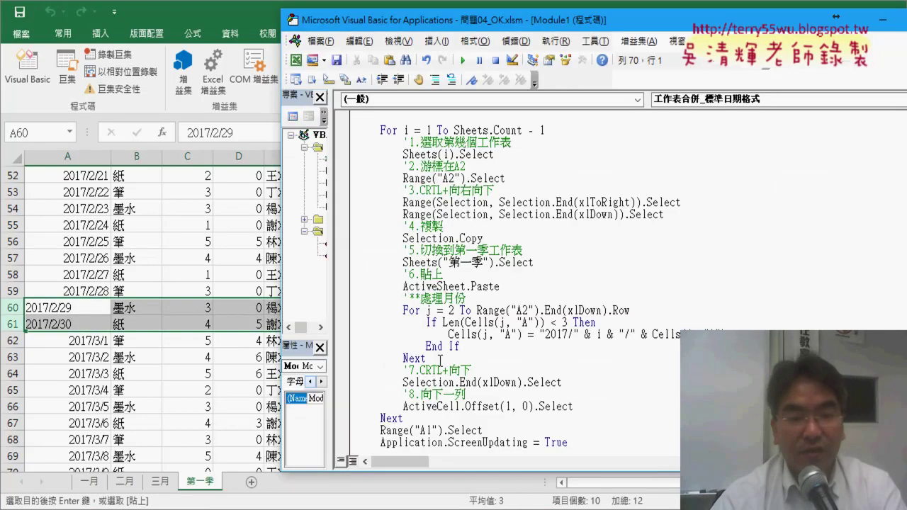
{"action": "left_click_drag", "start_coordinate": [404, 298], "coordinate": [468, 299]}
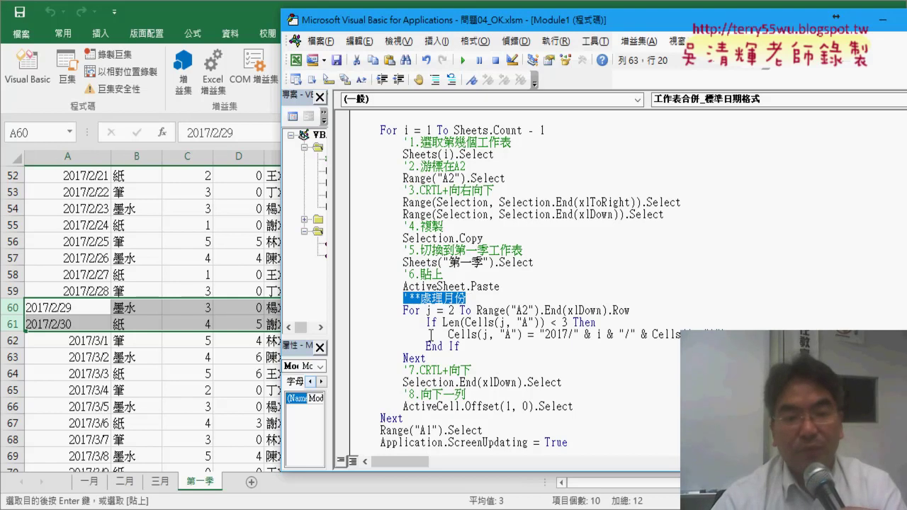
{"action": "left_click_drag", "start_coordinate": [442, 323], "coordinate": [566, 323]}
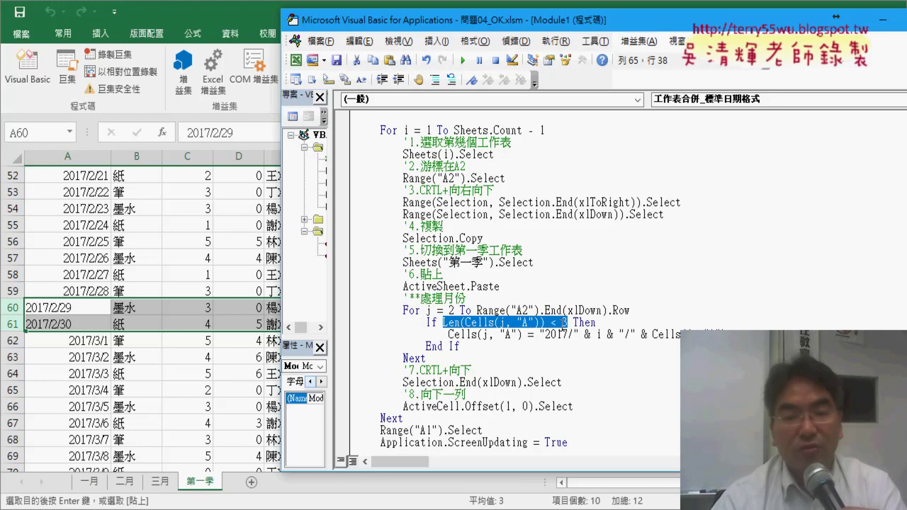
{"action": "left_click_drag", "start_coordinate": [541, 335], "coordinate": [727, 334]}
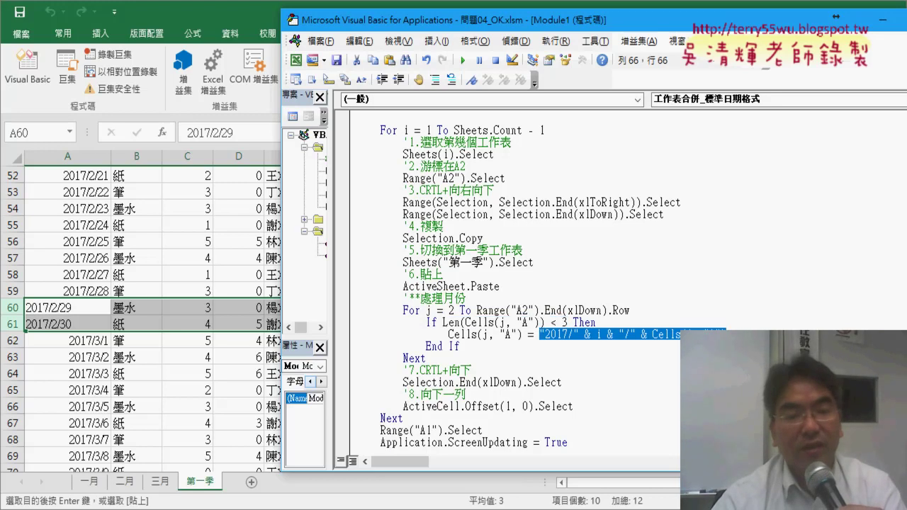
{"action": "left_click", "coordinate": [418, 357]}
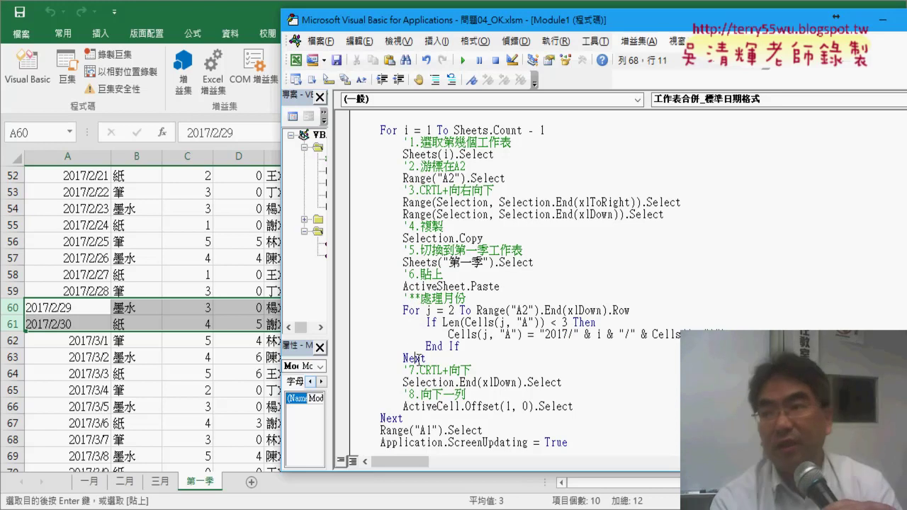